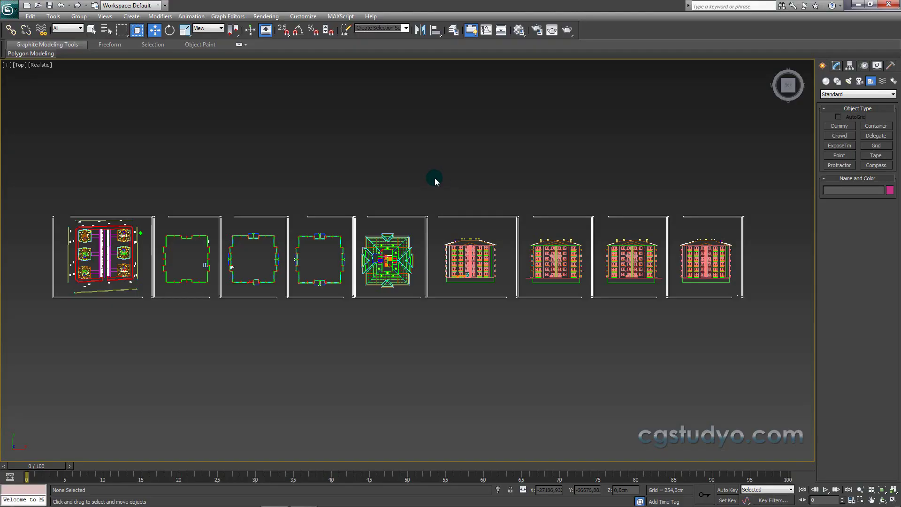
# Step: Return from the Windows start menu to the 3ds Max window
pyautogui.click(857, 5)
pyautogui.click(12, 497)
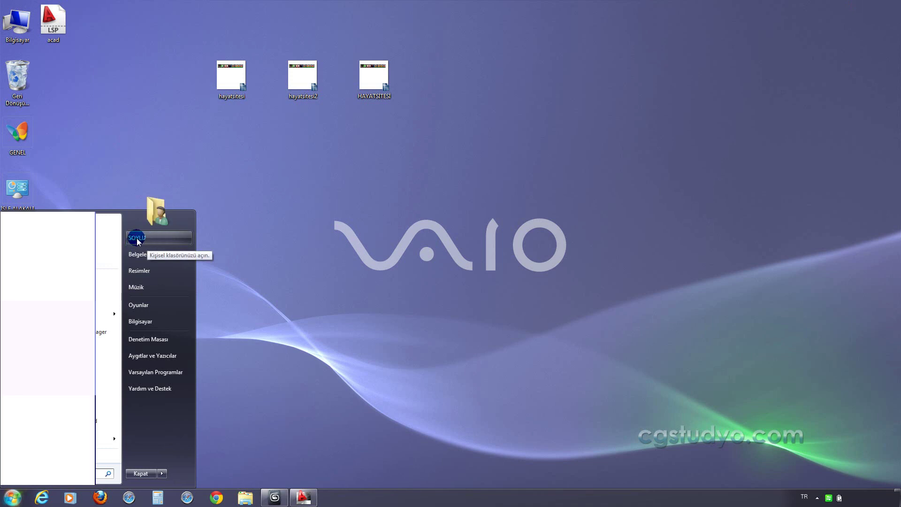
pyautogui.click(241, 227)
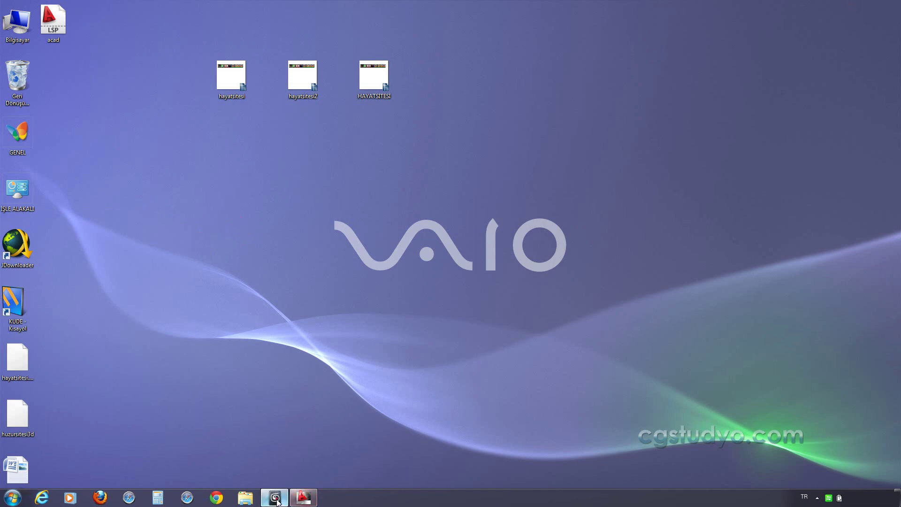
pyautogui.click(275, 497)
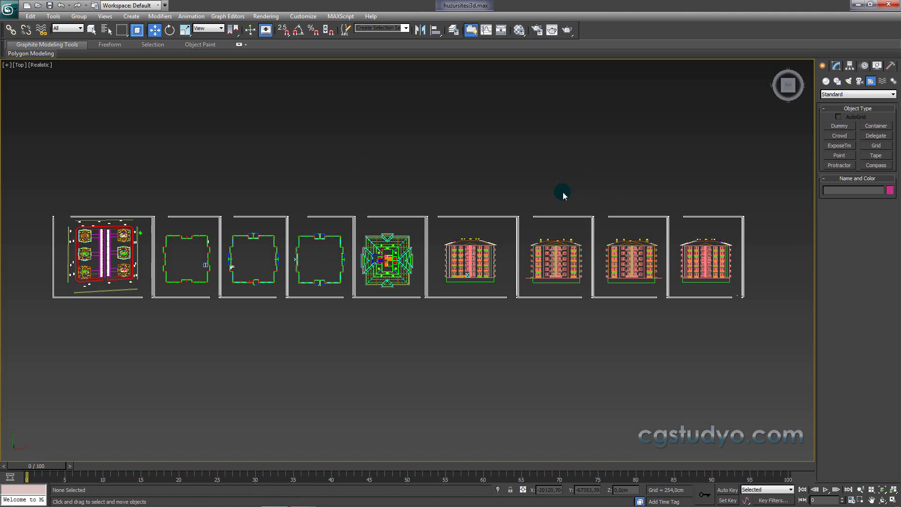
pyautogui.click(462, 6)
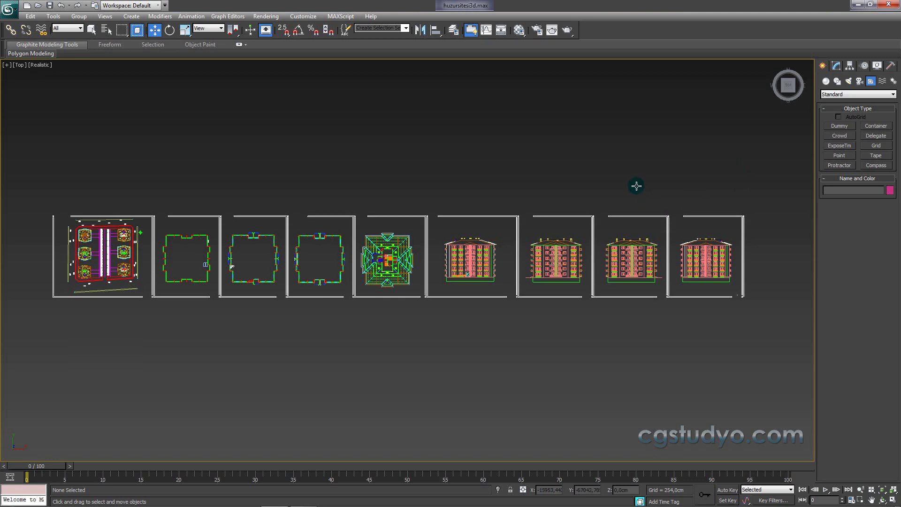
# Step: Pan and zoom the Top view onto the site plan and second floor plan
pyautogui.moveTo(637, 185); pyautogui.dragTo(581, 208, button='middle')
pyautogui.scroll(-1, 462, 231)
pyautogui.scroll(-1, 302, 282)
pyautogui.scroll(4, 240, 256)
pyautogui.moveTo(240, 256); pyautogui.dragTo(456, 279, button='middle')
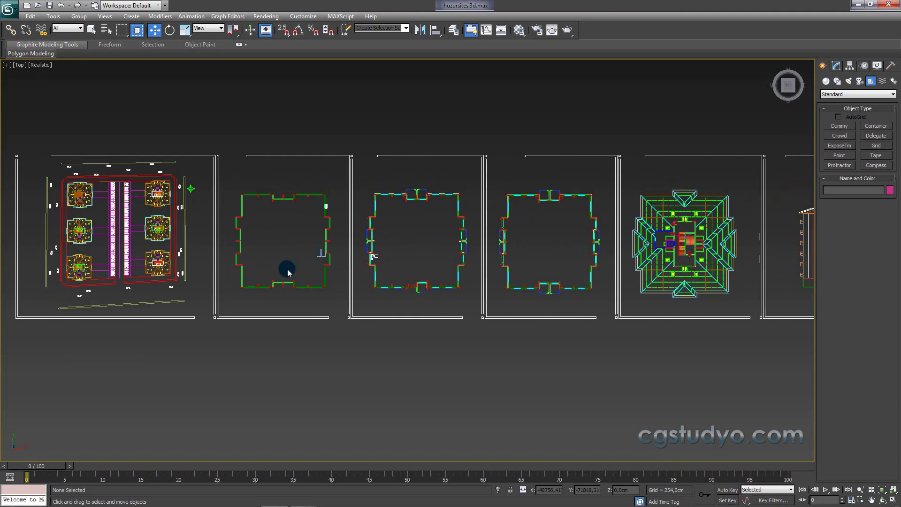
pyautogui.moveTo(296, 268)
pyautogui.mouseDown(button='middle')
pyautogui.moveTo(346, 244)
pyautogui.moveTo(422, 247)
pyautogui.mouseUp(button='middle')
pyautogui.scroll(5, 333, 239)
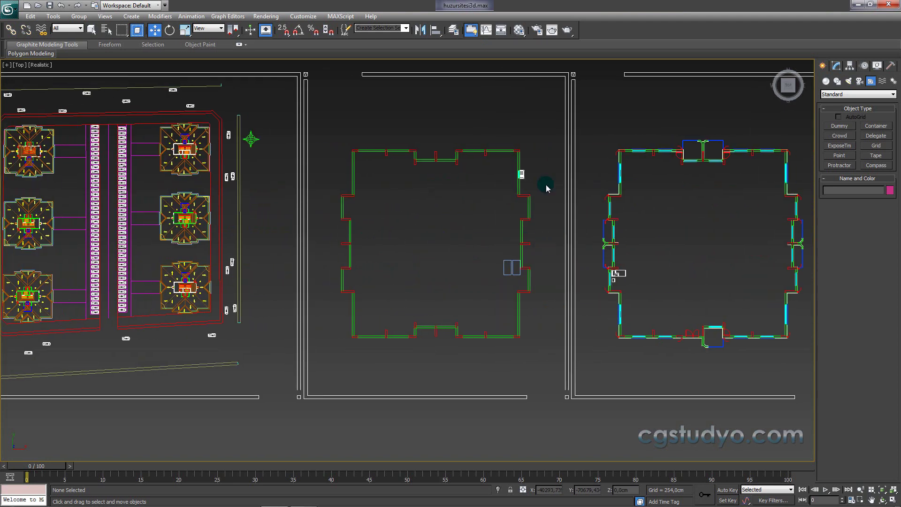
# Step: Start the Wall tool from the Create panel's Geometry > AEC Extended category
pyautogui.click(830, 96)
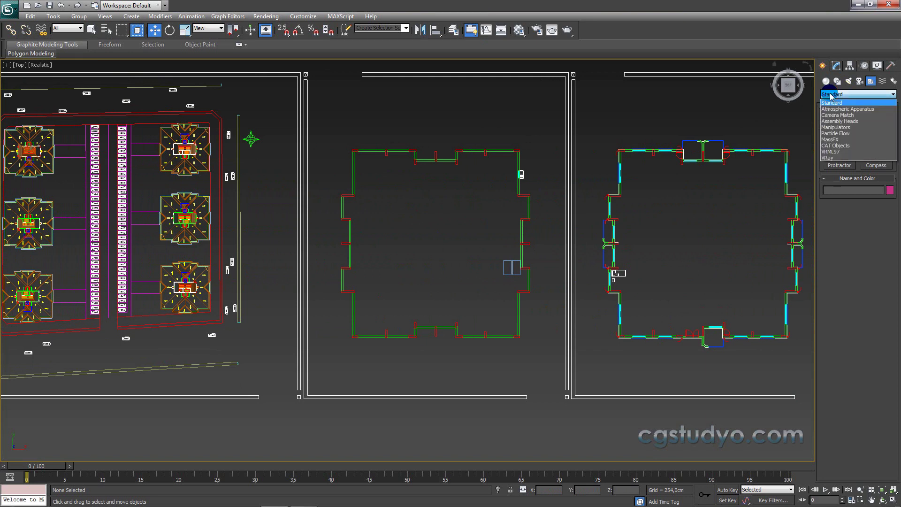
pyautogui.click(835, 100)
pyautogui.click(817, 113)
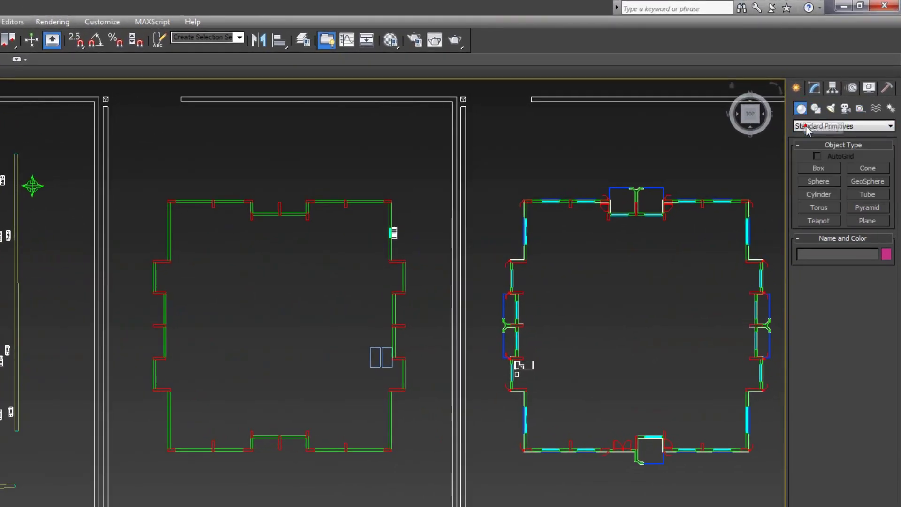
pyautogui.click(818, 126)
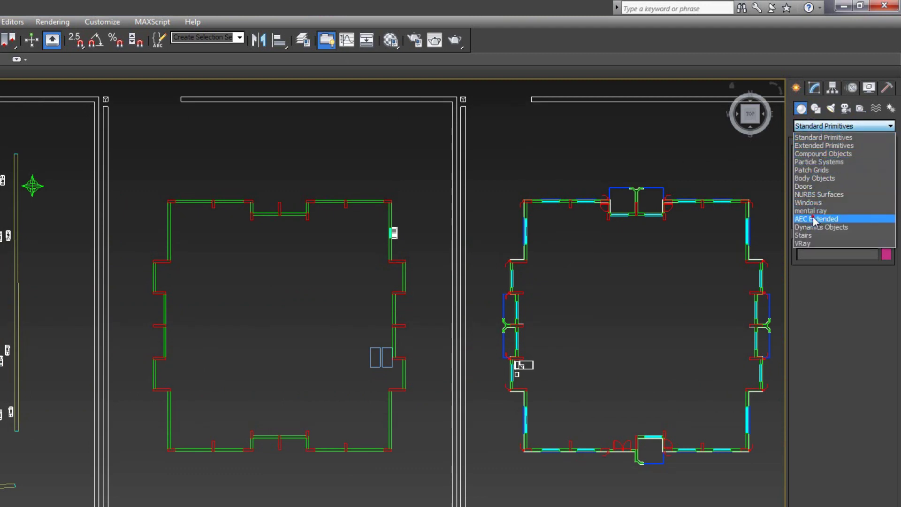
pyautogui.click(813, 219)
pyautogui.click(814, 184)
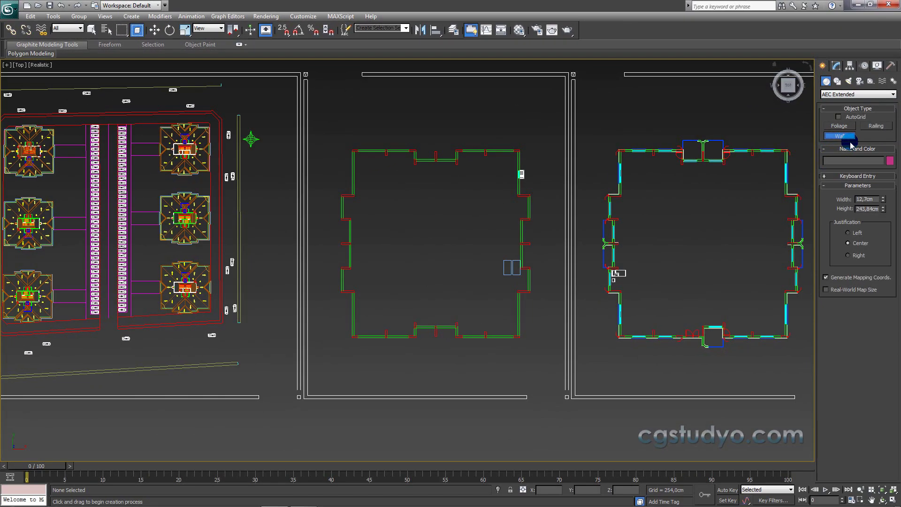
# Step: Zoom out to frame the floor plans and expand the wall's Keyboard Entry rollout
pyautogui.scroll(-2, 791, 192)
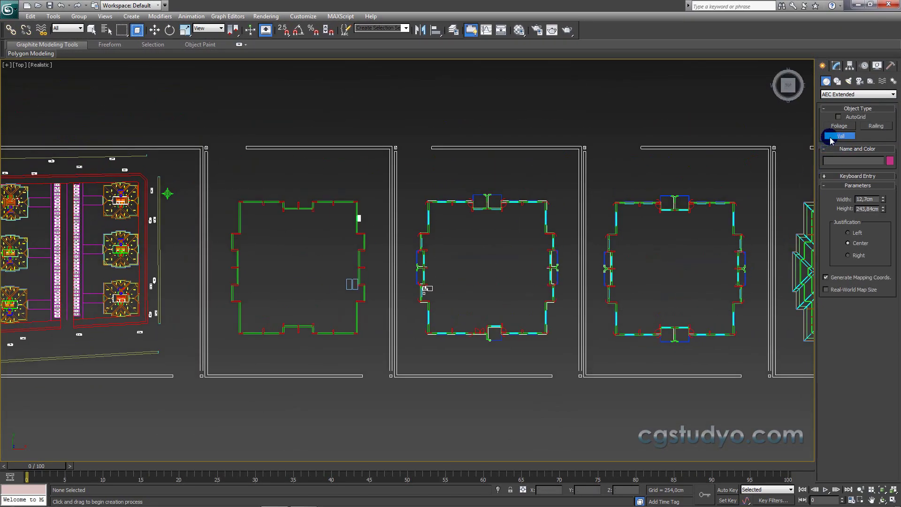
pyautogui.scroll(-1, 734, 169)
pyautogui.moveTo(733, 169); pyautogui.dragTo(658, 346, button='middle')
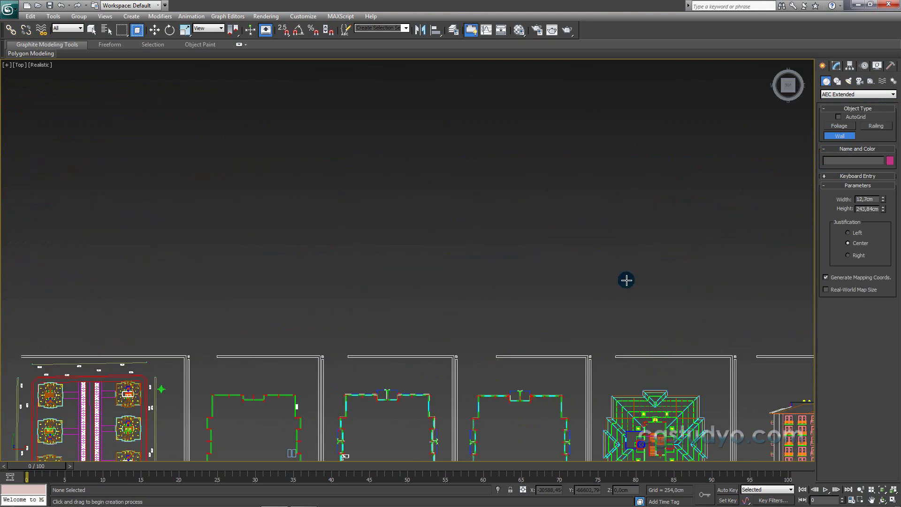
pyautogui.scroll(-1, 626, 280)
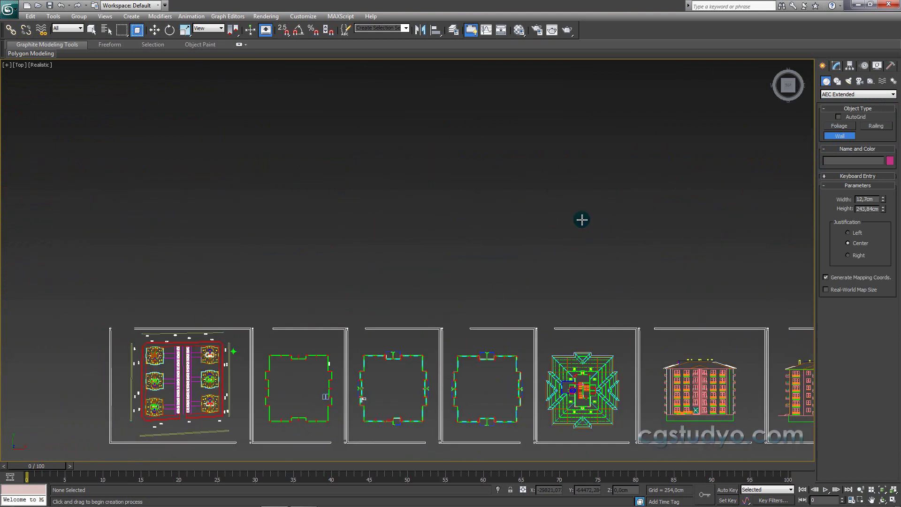
pyautogui.click(824, 176)
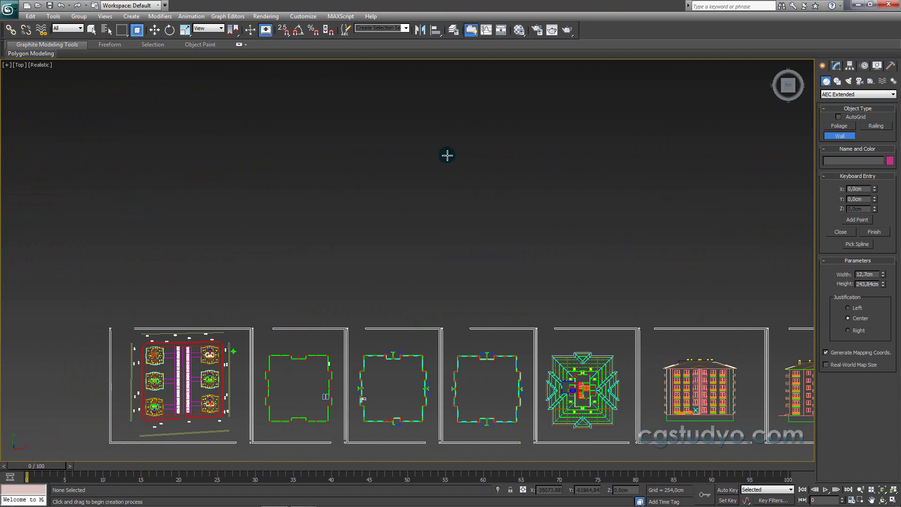
# Step: Set the wall Width to 25 cm and the Height to 300 cm
pyautogui.moveTo(876, 274); pyautogui.dragTo(851, 269)
pyautogui.write('25')
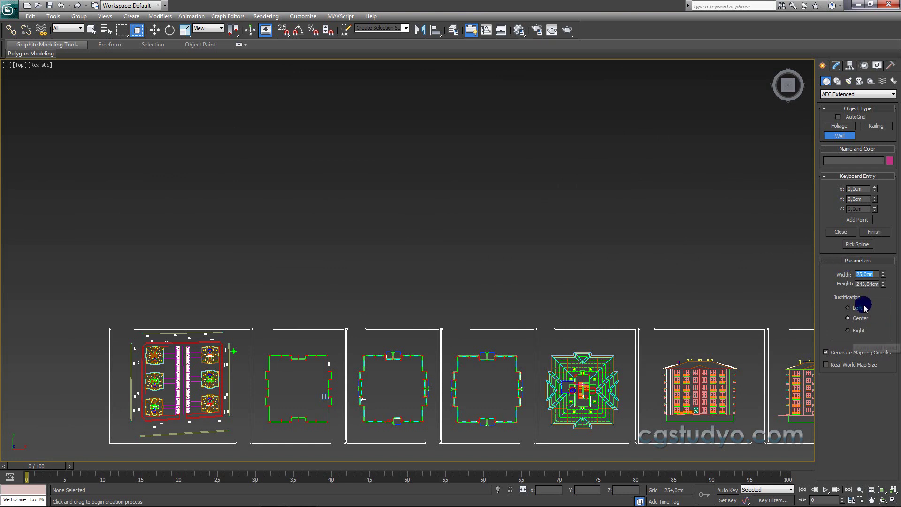
pyautogui.doubleClick(865, 284)
pyautogui.write('300')
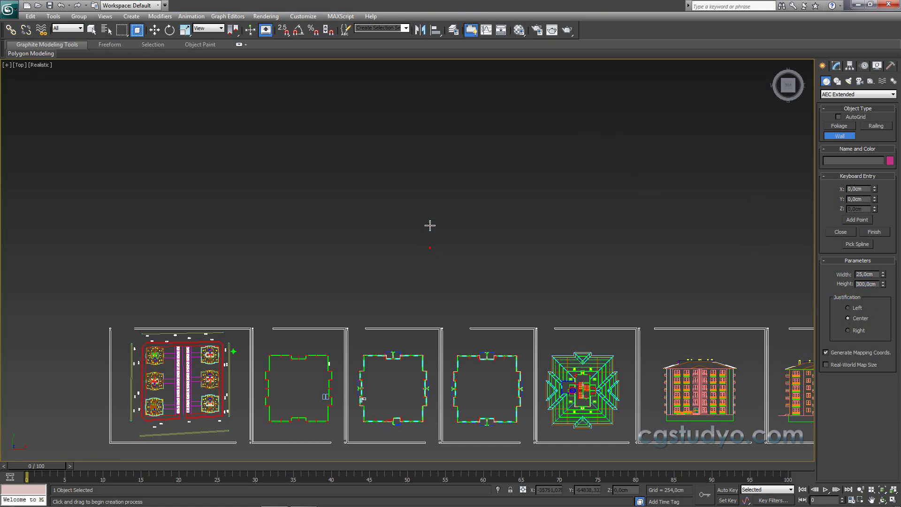
# Step: Click wall corners above the plans, close on the start point and weld it with Evet
pyautogui.click(437, 252)
pyautogui.click(451, 159)
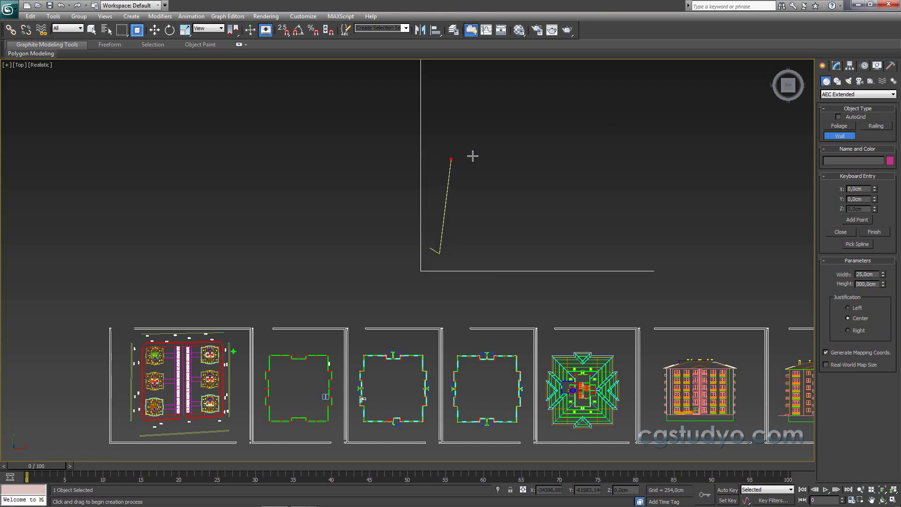
pyautogui.click(539, 159)
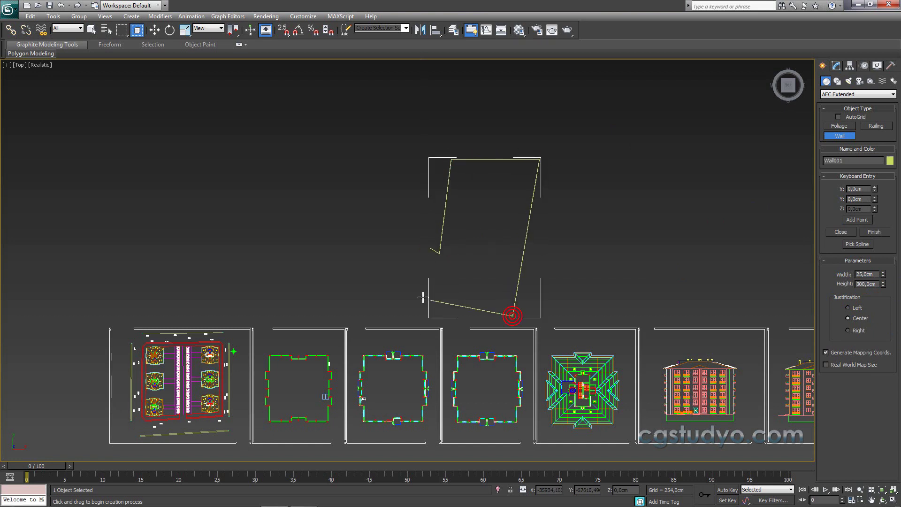
pyautogui.click(363, 263)
pyautogui.click(366, 195)
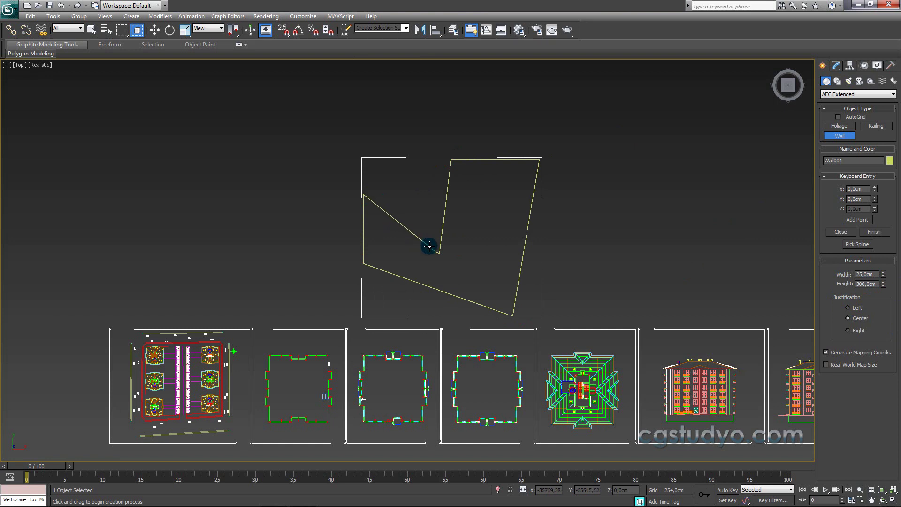
pyautogui.click(429, 247)
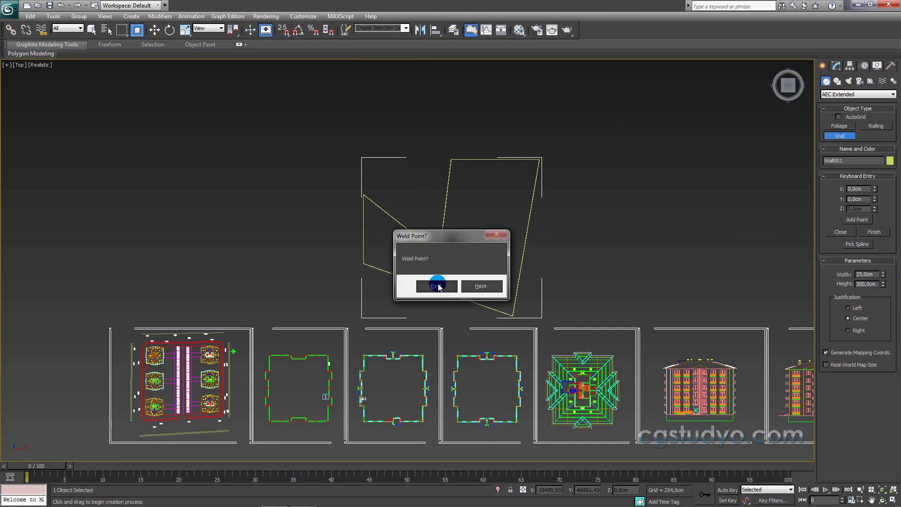
pyautogui.click(437, 286)
# Step: Orbit to inspect the first wall outline, then delete it
pyautogui.moveTo(496, 263)
pyautogui.keyDown('alt'); pyautogui.mouseDown(button='middle')
pyautogui.moveTo(581, 210)
pyautogui.moveTo(535, 241)
pyautogui.moveTo(573, 221)
pyautogui.moveTo(516, 237)
pyautogui.mouseUp(button='middle'); pyautogui.keyUp('alt')
pyautogui.scroll(5, 516, 237)
pyautogui.scroll(-3, 516, 236)
pyautogui.moveTo(416, 282)
pyautogui.keyDown('alt'); pyautogui.mouseDown(button='middle')
pyautogui.moveTo(386, 302)
pyautogui.moveTo(387, 345)
pyautogui.mouseUp(button='middle'); pyautogui.keyUp('alt')
pyautogui.press('Delete')
# Step: Draw a four-corner wall box, closing on the start corner and welding with Evet
pyautogui.click(321, 260)
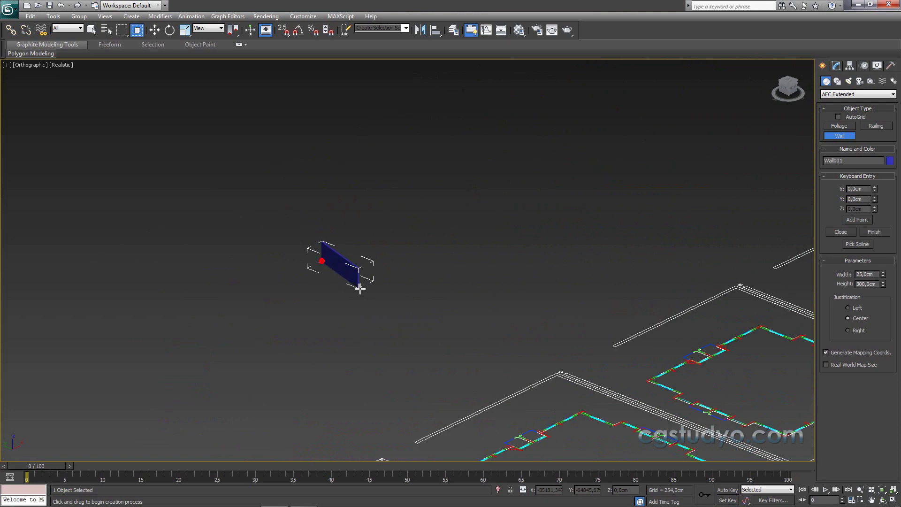
pyautogui.click(440, 304)
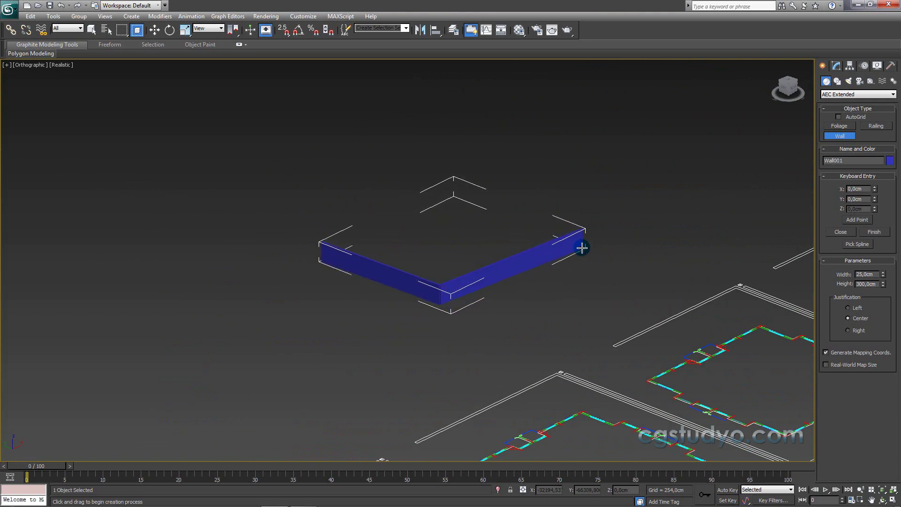
pyautogui.click(581, 245)
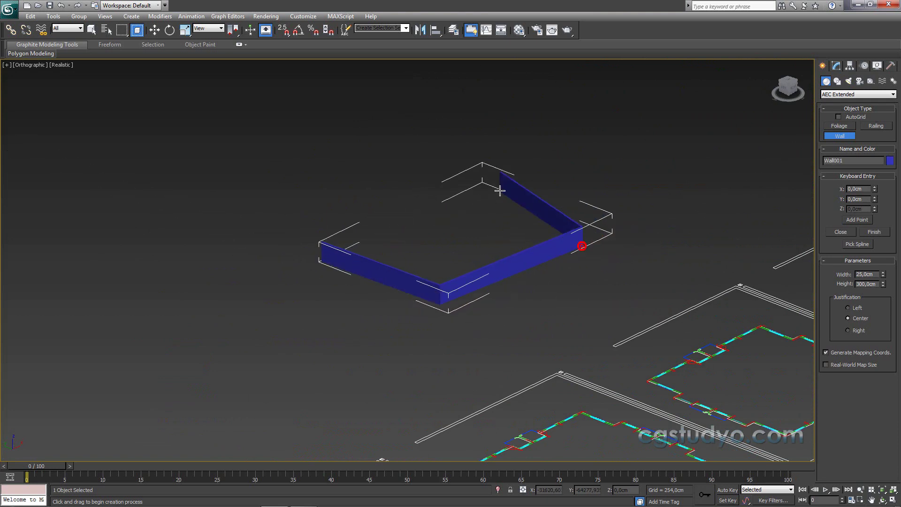
pyautogui.click(456, 194)
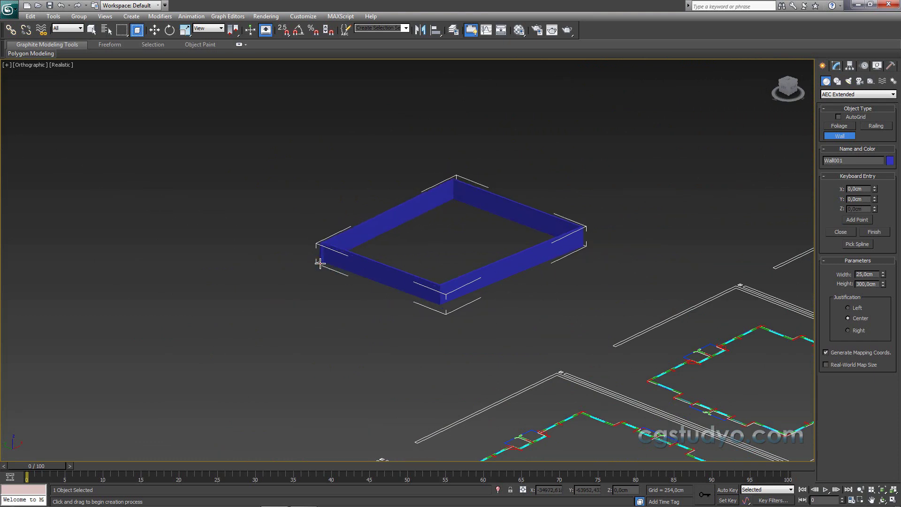
pyautogui.click(319, 263)
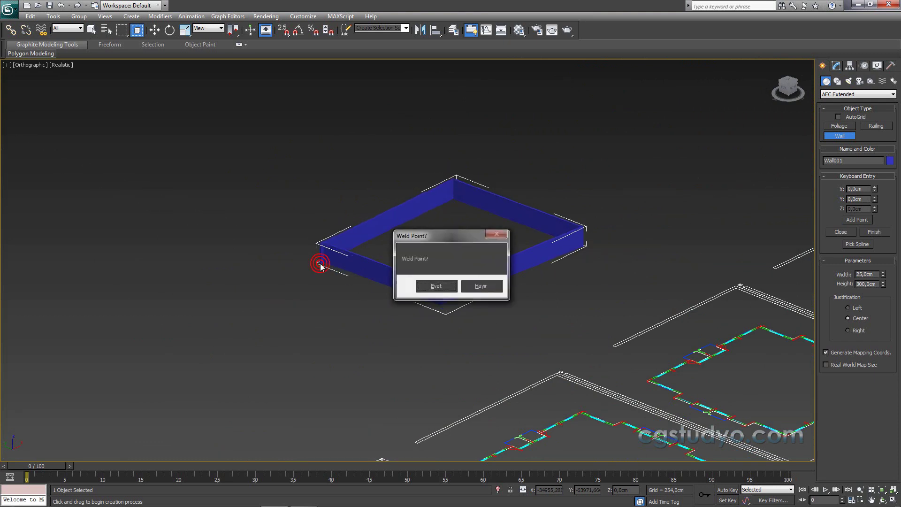
pyautogui.click(426, 286)
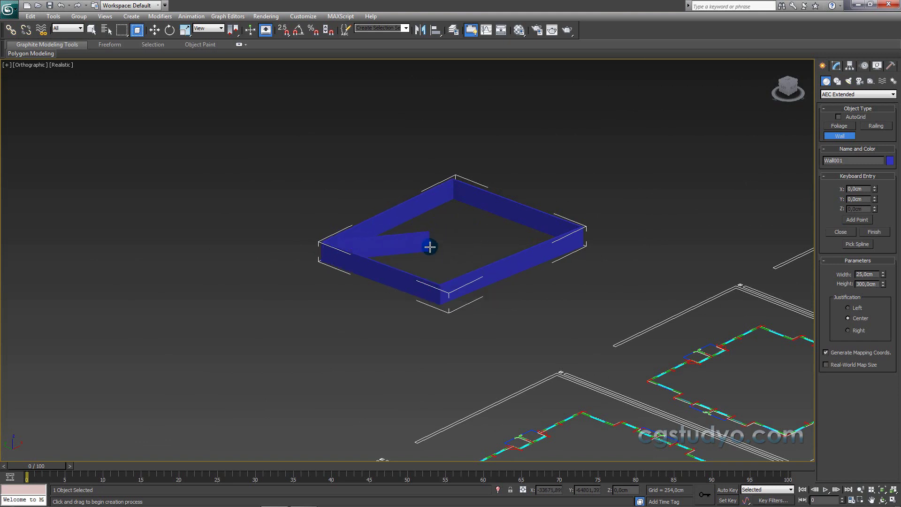
# Step: End the wall and inspect the finished box in Perspective view
pyautogui.rightClick(458, 240)
pyautogui.keyDown('alt'); pyautogui.moveTo(496, 296); pyautogui.dragTo(457, 292, button='middle'); pyautogui.keyUp('alt')
pyautogui.scroll(5, 470, 292)
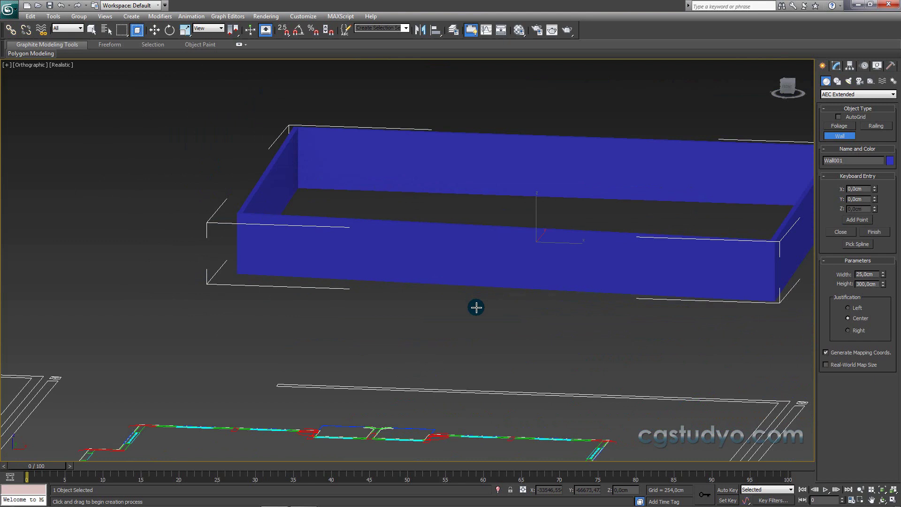
pyautogui.press('p')
pyautogui.moveTo(519, 316)
pyautogui.keyDown('alt'); pyautogui.mouseDown(button='middle')
pyautogui.moveTo(432, 314)
pyautogui.moveTo(529, 326)
pyautogui.mouseUp(button='middle'); pyautogui.keyUp('alt')
# Step: Delete the trial wall box and tilt the view down onto the floor plans
pyautogui.press('Delete')
pyautogui.scroll(-3, 527, 305)
pyautogui.scroll(-5, 527, 306)
pyautogui.moveTo(601, 291)
pyautogui.keyDown('alt'); pyautogui.mouseDown(button='middle')
pyautogui.moveTo(643, 305)
pyautogui.moveTo(818, 140)
pyautogui.mouseUp(button='middle'); pyautogui.keyUp('alt')
# Step: Switch the Create panel to Shapes and start the Line tool
pyautogui.click(827, 83)
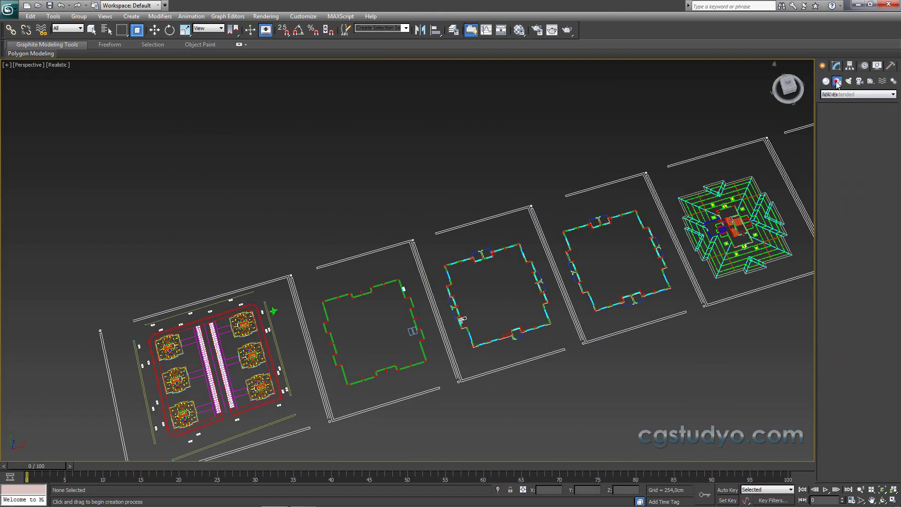
pyautogui.click(837, 81)
pyautogui.moveTo(793, 84); pyautogui.dragTo(814, 130, button='middle')
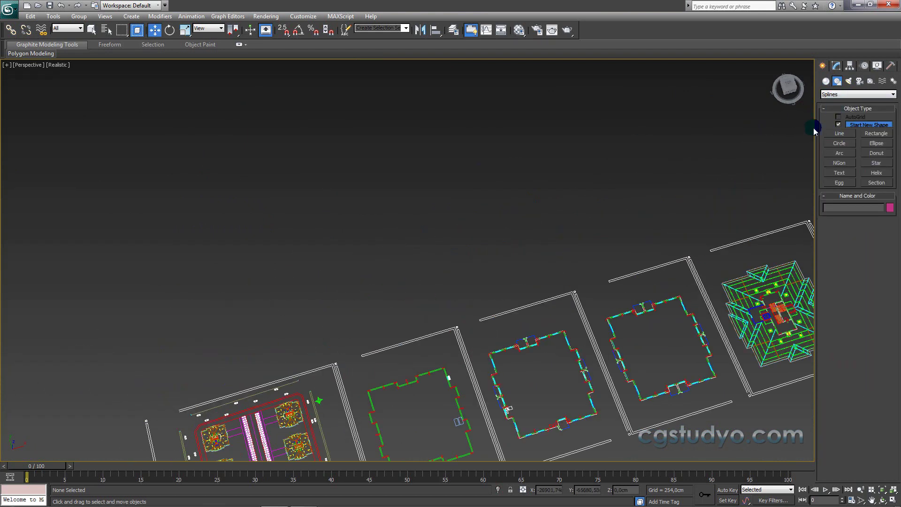
pyautogui.click(839, 133)
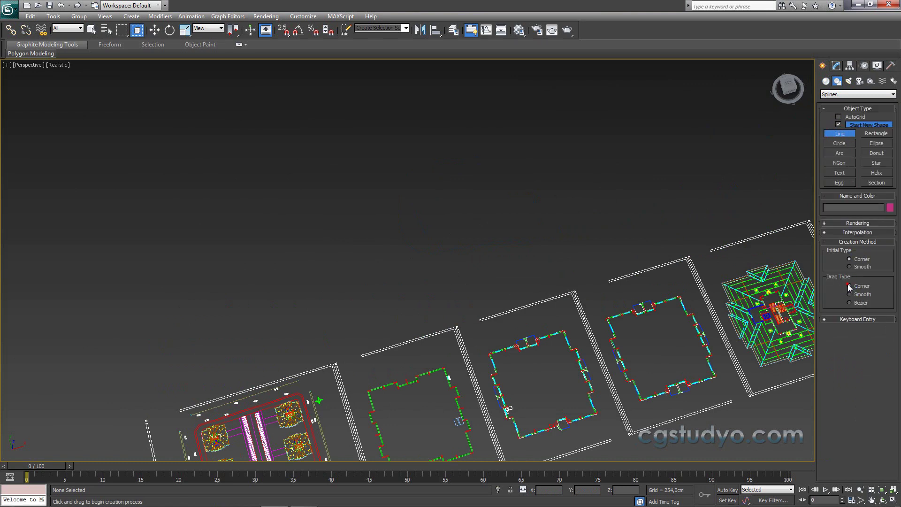
# Step: Trace four vertices, close the spline at the first one, and frame Line001 in view
pyautogui.click(466, 141)
pyautogui.click(498, 207)
pyautogui.click(603, 191)
pyautogui.click(564, 107)
pyautogui.click(464, 140)
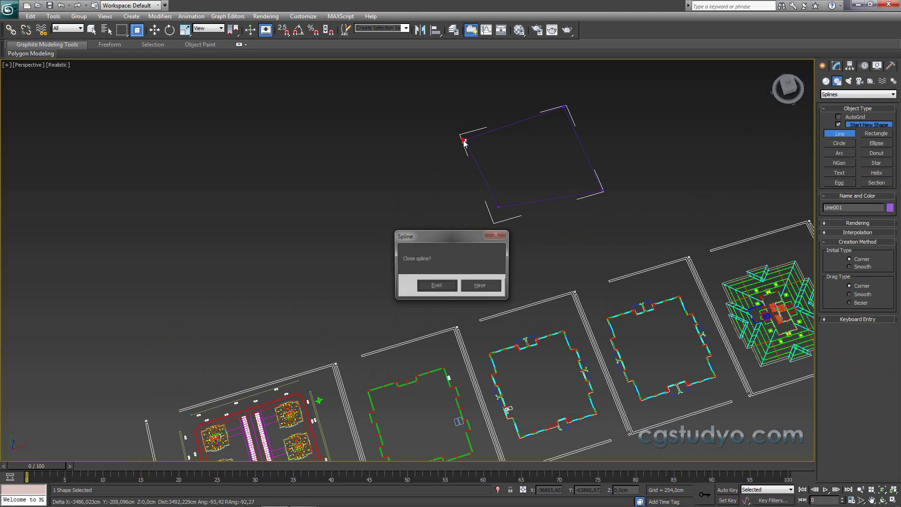
pyautogui.click(437, 287)
pyautogui.moveTo(475, 222); pyautogui.dragTo(486, 276, button='middle')
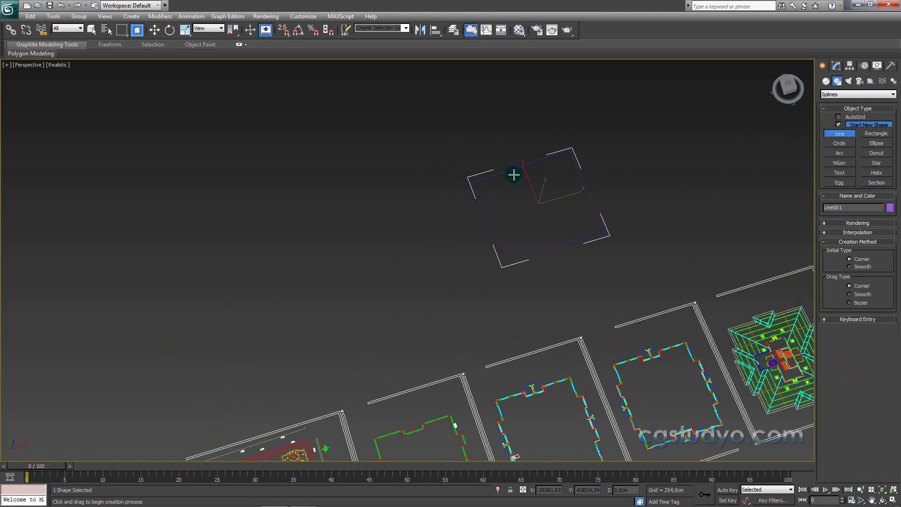
pyautogui.moveTo(514, 205)
pyautogui.keyDown('alt'); pyautogui.mouseDown(button='middle')
pyautogui.moveTo(531, 197)
pyautogui.moveTo(512, 230)
pyautogui.mouseUp(button='middle'); pyautogui.keyUp('alt')
pyautogui.scroll(4, 512, 230)
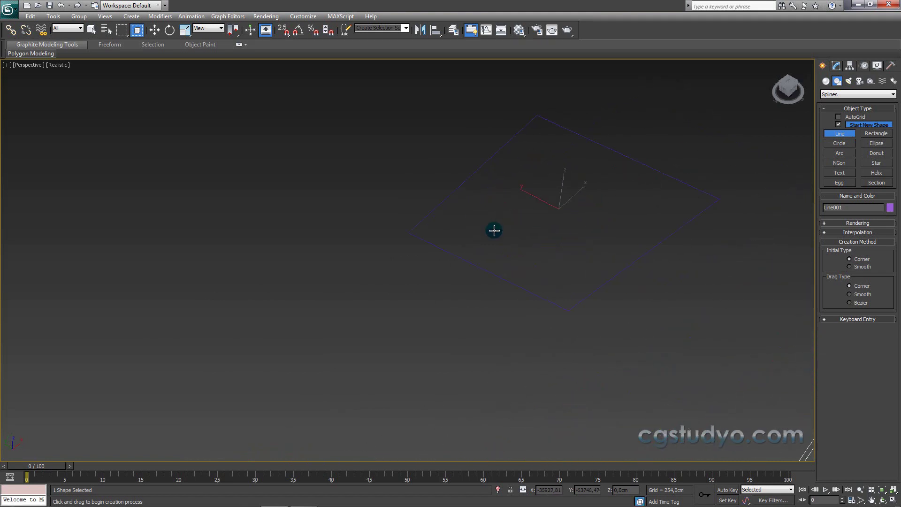
pyautogui.moveTo(558, 221); pyautogui.dragTo(512, 235, button='middle')
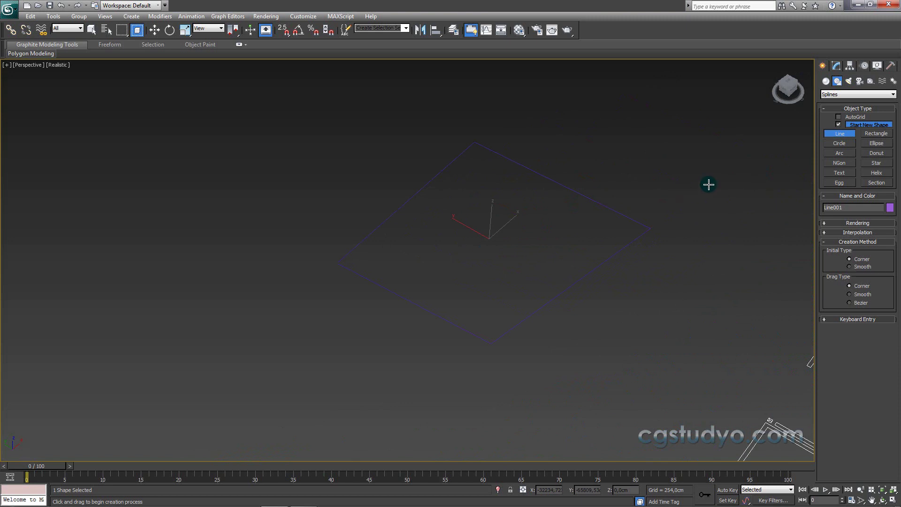
# Step: Start a wall and edit its width and height values, then cancel and switch to Top view
pyautogui.click(826, 82)
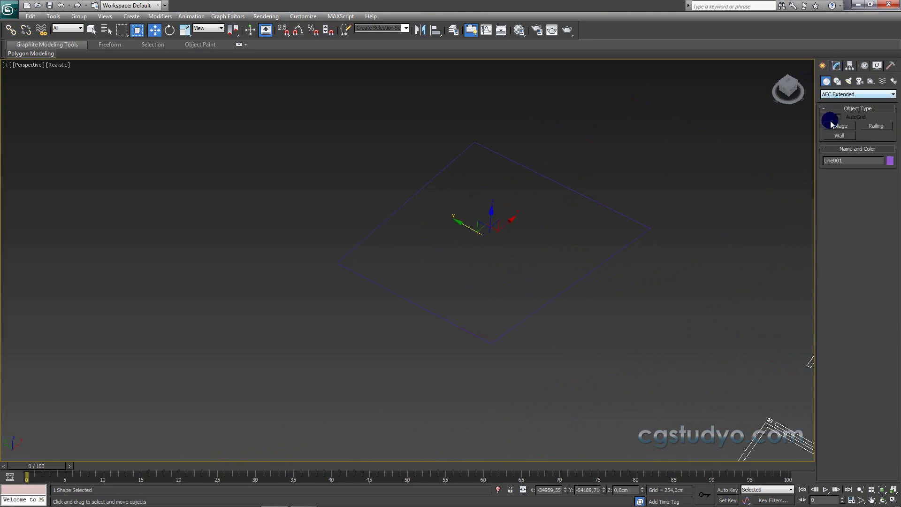
pyautogui.click(840, 136)
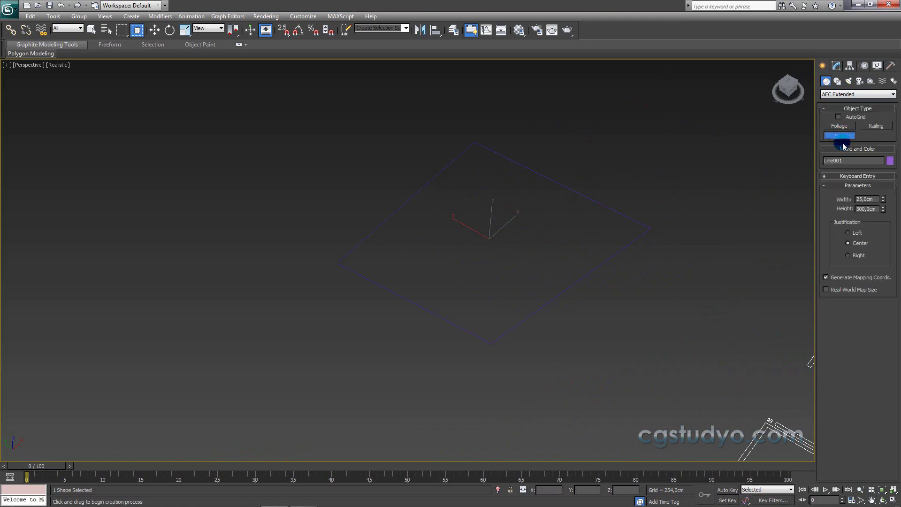
pyautogui.keyDown('alt'); pyautogui.moveTo(807, 205); pyautogui.dragTo(777, 235, button='middle'); pyautogui.keyUp('alt')
pyautogui.click(868, 199)
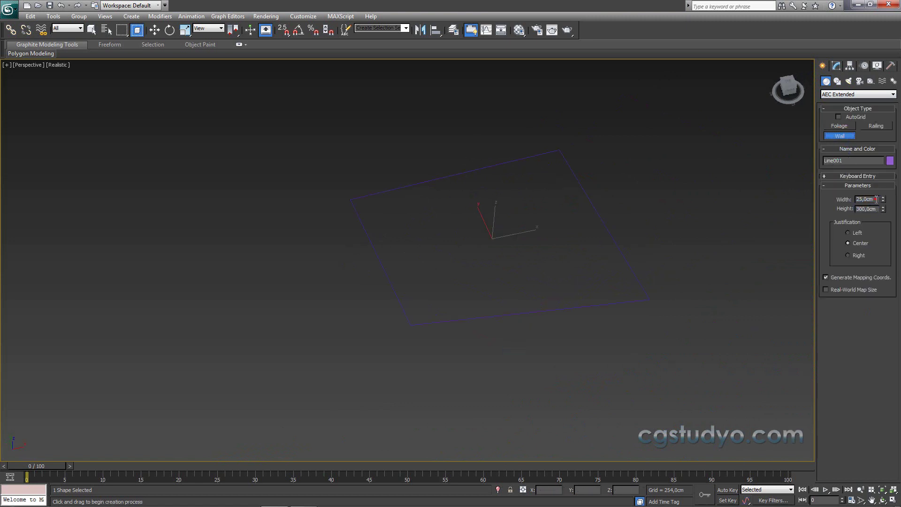
pyautogui.click(875, 208)
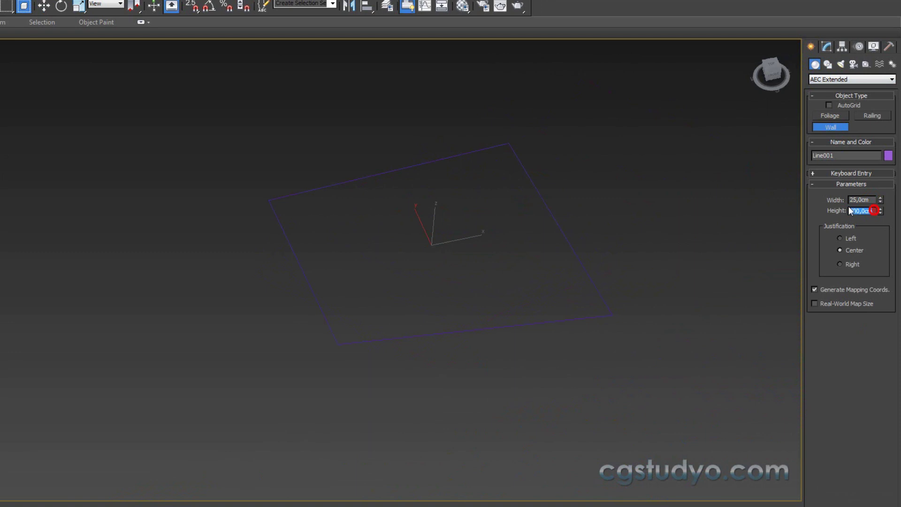
pyautogui.press('BackSpace')
pyautogui.rightClick(613, 219)
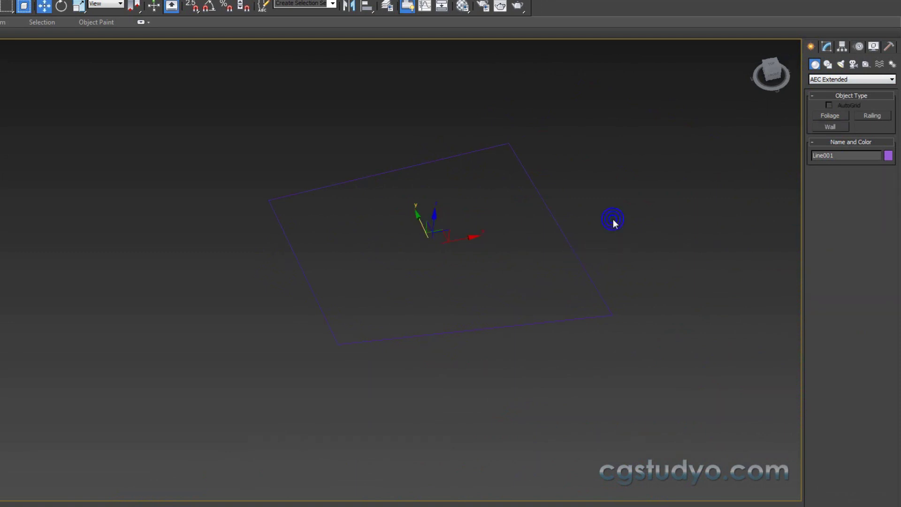
pyautogui.press('t')
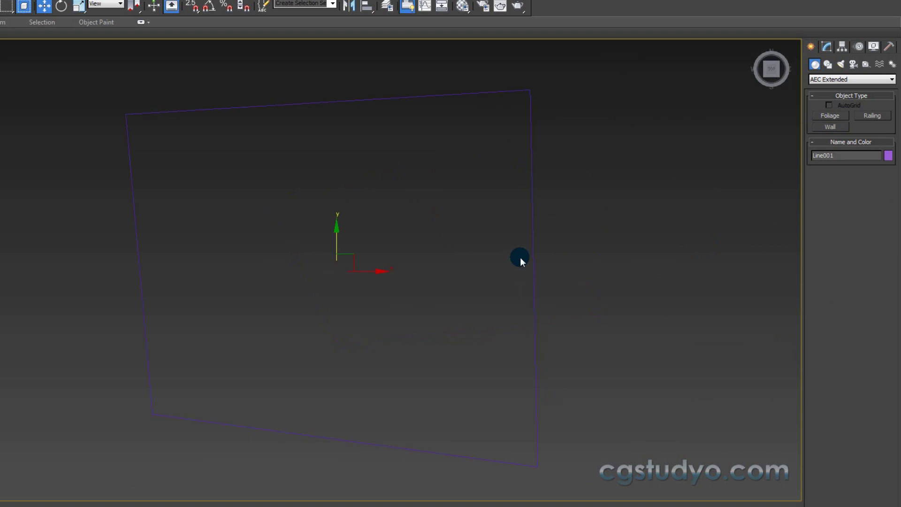
# Step: Restart the Wall tool with Left justification and use Pick Spline on Line001
pyautogui.click(827, 46)
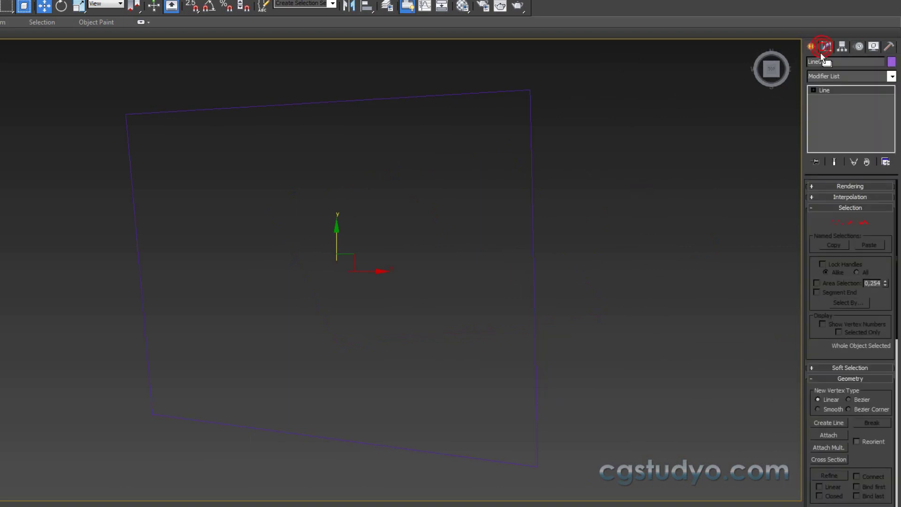
pyautogui.click(811, 47)
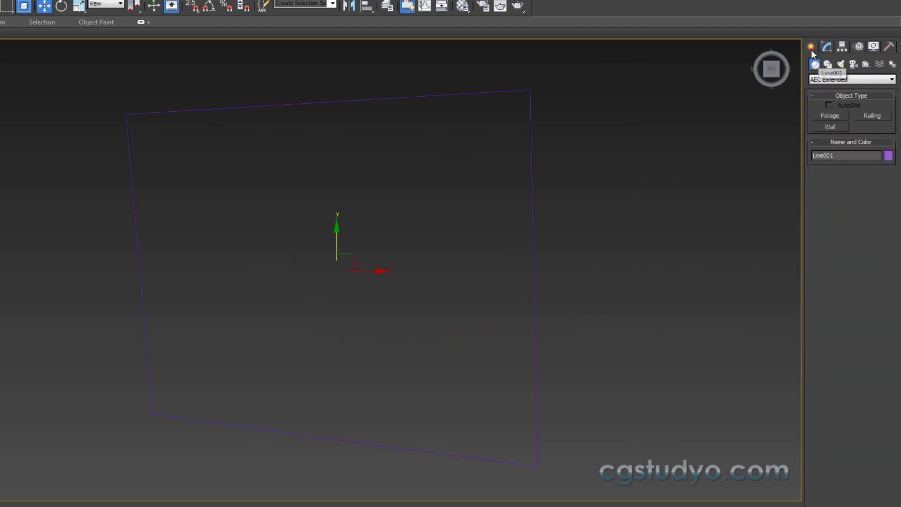
pyautogui.click(829, 127)
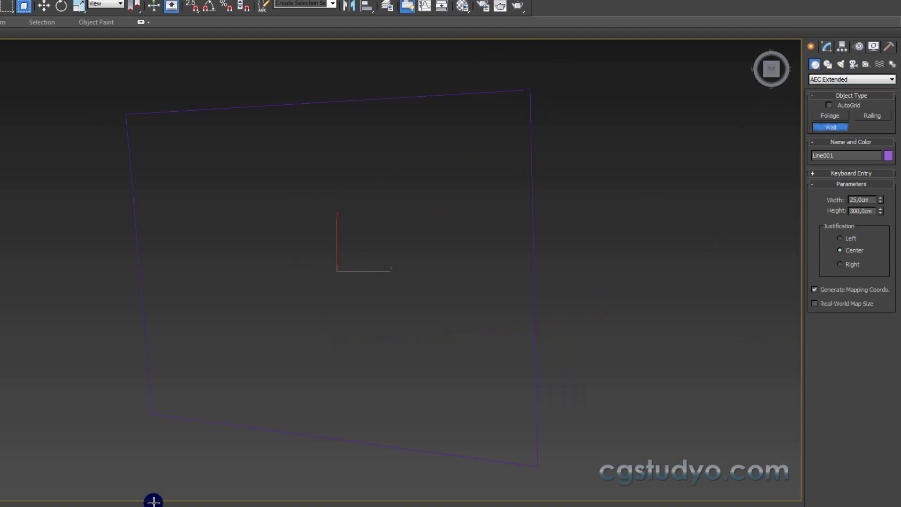
pyautogui.click(839, 238)
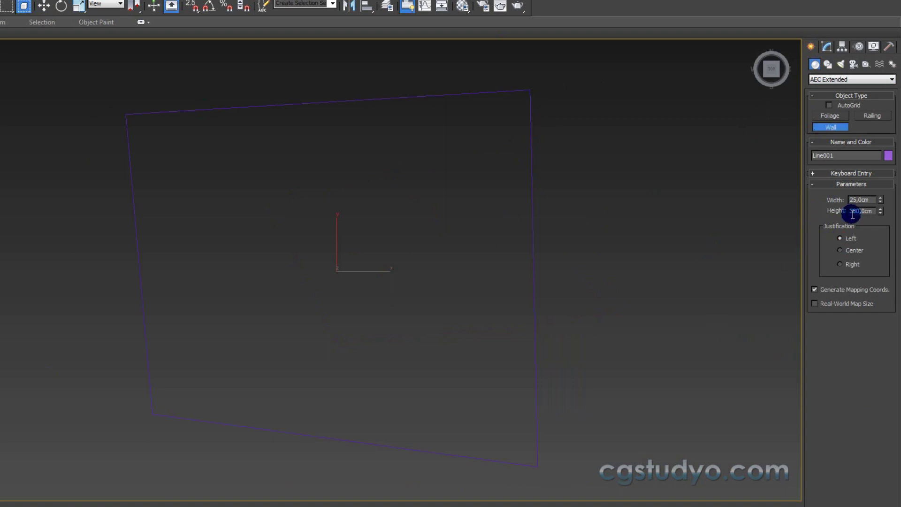
pyautogui.click(814, 174)
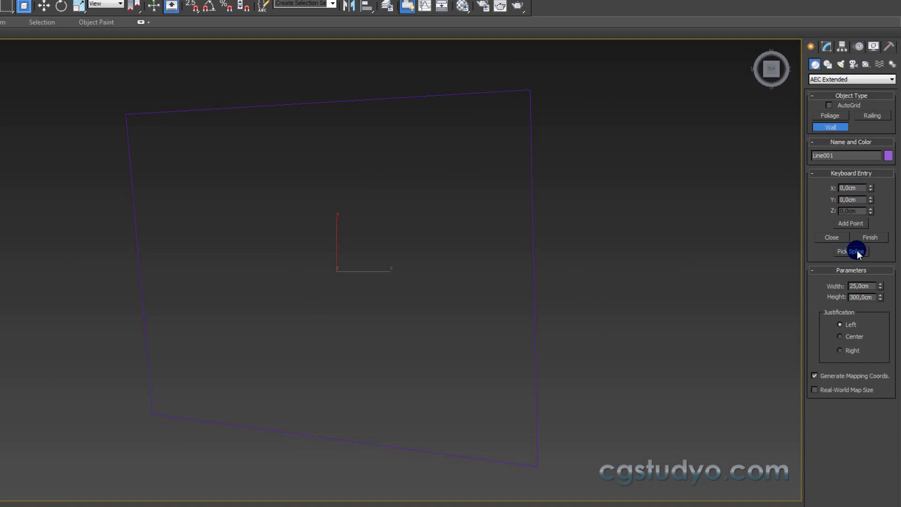
pyautogui.moveTo(717, 302); pyautogui.dragTo(713, 296, button='middle')
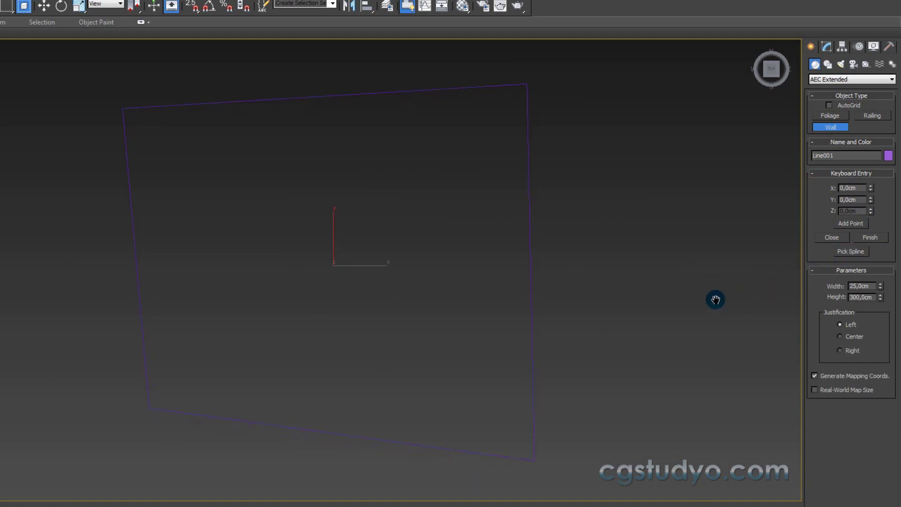
pyautogui.click(856, 252)
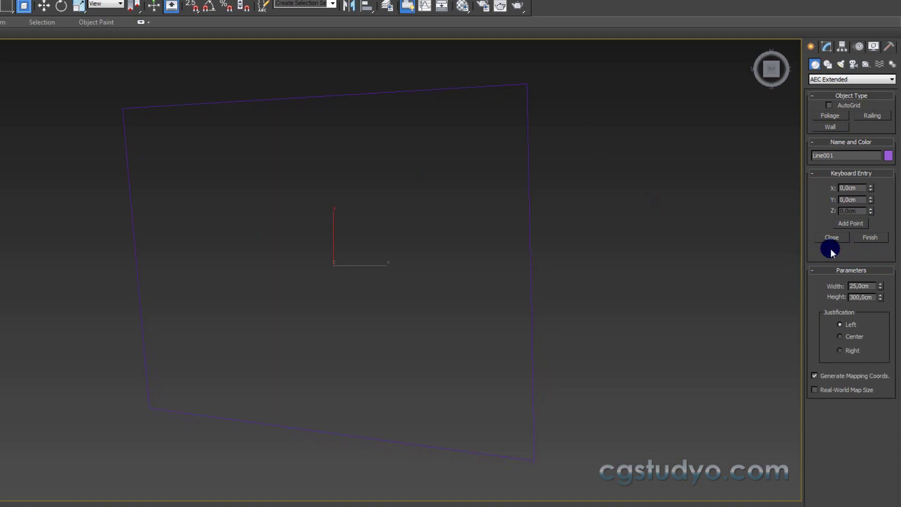
pyautogui.click(530, 250)
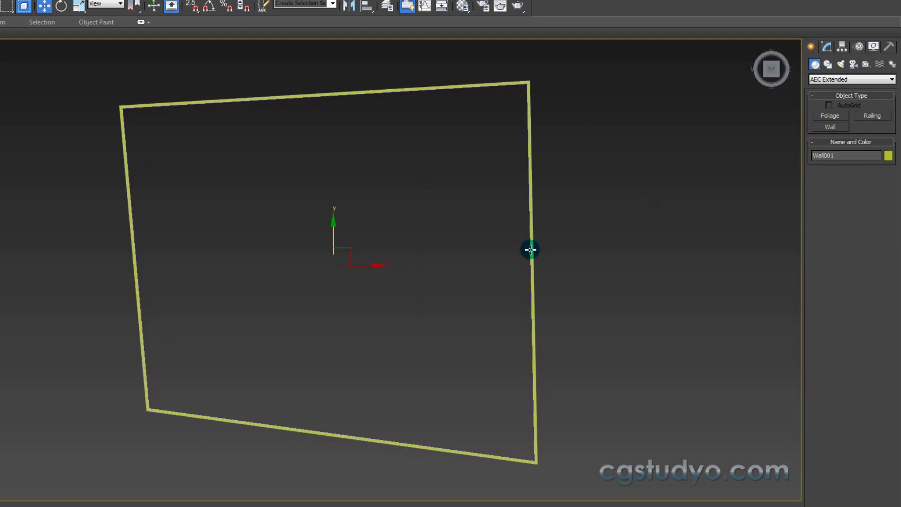
# Step: Orbit and zoom to check the wall corners, then open Wall001 in the Modify panel
pyautogui.keyDown('alt'); pyautogui.moveTo(436, 300); pyautogui.dragTo(470, 240, button='middle'); pyautogui.keyUp('alt')
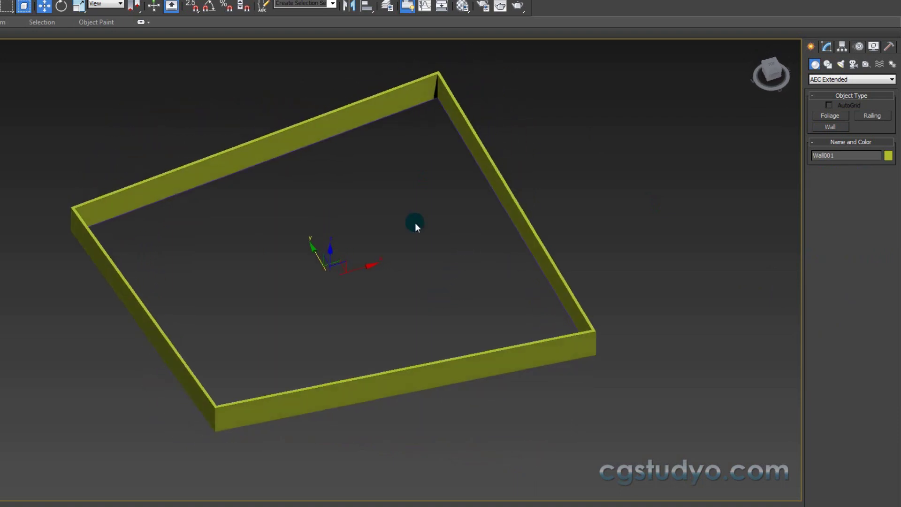
pyautogui.scroll(3, 415, 222)
pyautogui.scroll(3, 365, 270)
pyautogui.scroll(-2, 493, 167)
pyautogui.scroll(2, 497, 167)
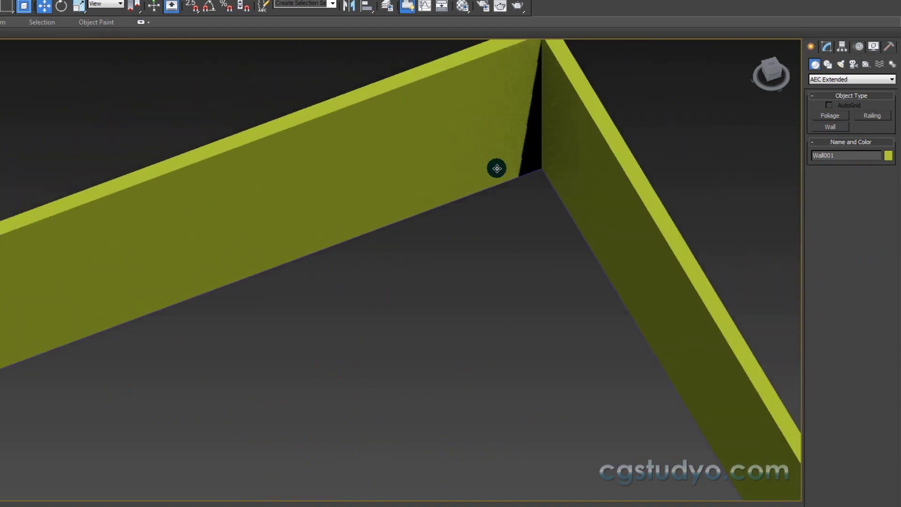
pyautogui.scroll(-3, 529, 197)
pyautogui.scroll(-1, 531, 215)
pyautogui.click(830, 45)
pyautogui.click(811, 45)
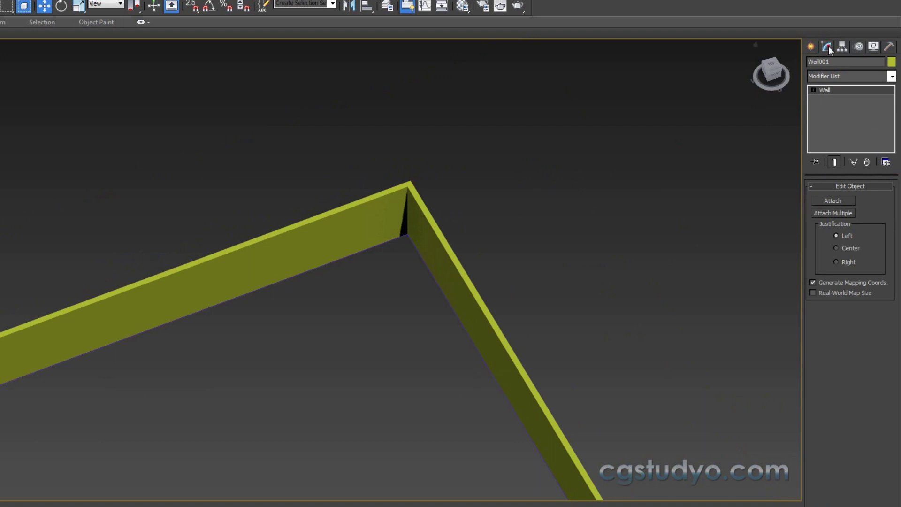
# Step: Switch to Top view and pan and zoom onto Wall001's corners and outline
pyautogui.moveTo(570, 321); pyautogui.dragTo(652, 190, button='middle')
pyautogui.click(834, 241)
pyautogui.scroll(-1, 468, 241)
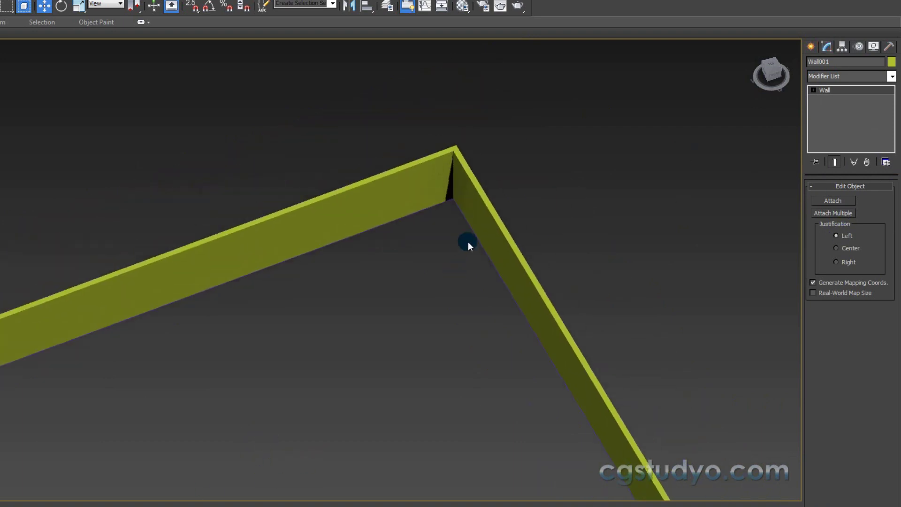
pyautogui.scroll(-5, 468, 241)
pyautogui.press('t')
pyautogui.scroll(5, 472, 276)
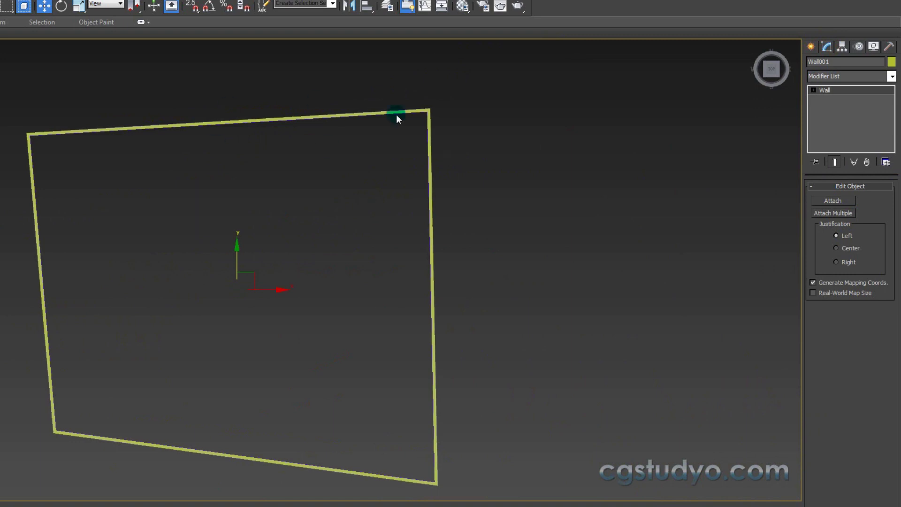
pyautogui.scroll(2, 441, 116)
pyautogui.moveTo(442, 116); pyautogui.dragTo(392, 255, button='middle')
pyautogui.scroll(2, 413, 235)
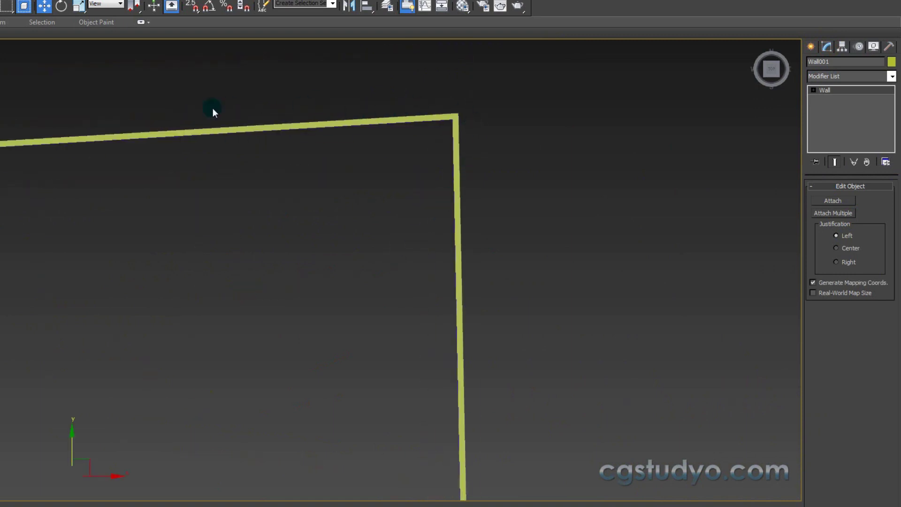
pyautogui.scroll(-3, 213, 108)
pyautogui.scroll(1, 455, 348)
pyautogui.scroll(1, 450, 334)
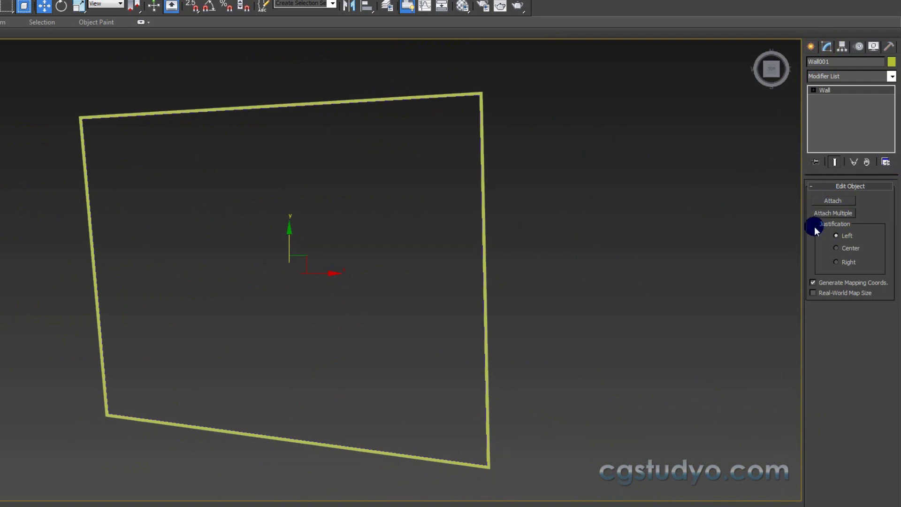
pyautogui.moveTo(828, 254); pyautogui.dragTo(775, 228, button='middle')
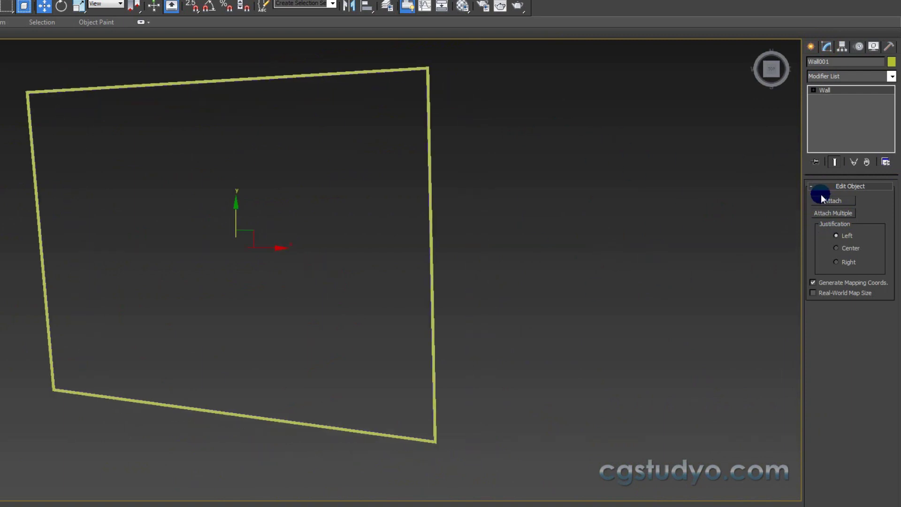
# Step: Draw a test wall loop around the outline, ending at its start point
pyautogui.click(825, 92)
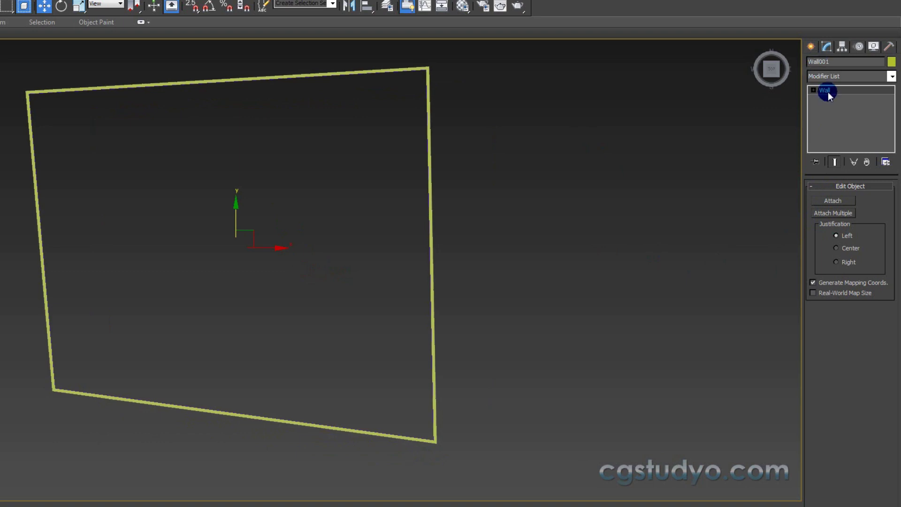
pyautogui.click(813, 47)
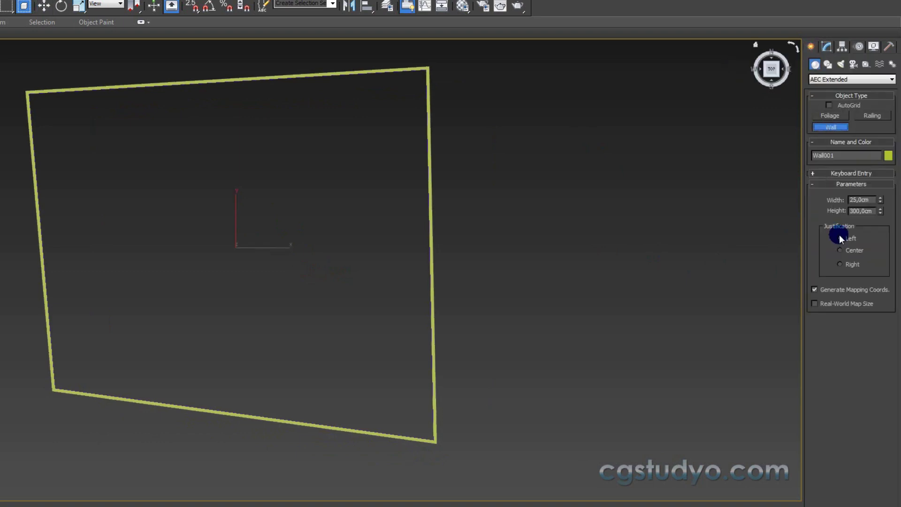
pyautogui.click(547, 145)
pyautogui.click(553, 247)
pyautogui.click(642, 210)
pyautogui.click(631, 139)
pyautogui.click(699, 111)
pyautogui.click(715, 182)
pyautogui.click(704, 281)
pyautogui.click(631, 368)
pyautogui.click(500, 317)
pyautogui.click(471, 221)
pyautogui.click(492, 153)
pyautogui.click(544, 143)
pyautogui.click(415, 298)
pyautogui.rightClick(421, 306)
# Step: Delete the test wall, then select Wall001 and open it in the Modify panel
pyautogui.moveTo(422, 307)
pyautogui.keyDown('alt'); pyautogui.mouseDown(button='middle')
pyautogui.moveTo(549, 235)
pyautogui.moveTo(577, 195)
pyautogui.moveTo(555, 169)
pyautogui.moveTo(432, 161)
pyautogui.moveTo(511, 191)
pyautogui.moveTo(551, 189)
pyautogui.mouseUp(button='middle'); pyautogui.keyUp('alt')
pyautogui.press('t')
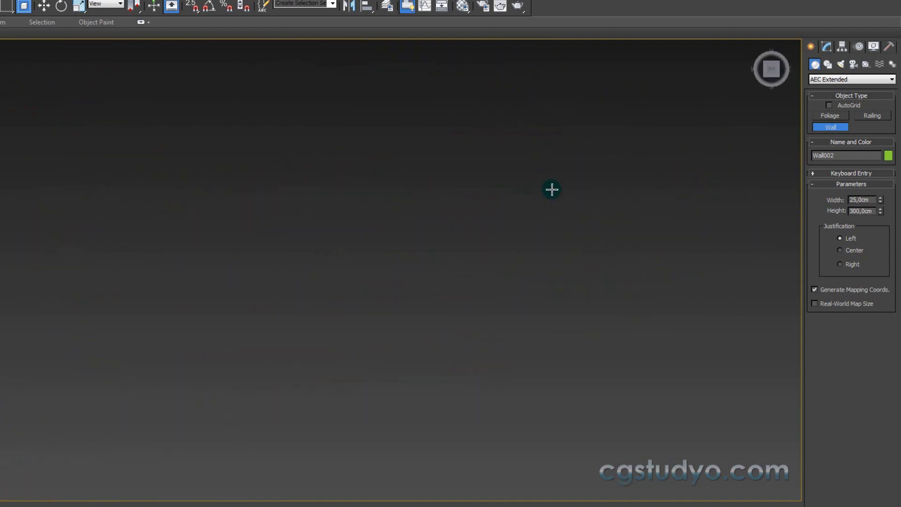
pyautogui.press('w')
pyautogui.press('Delete')
pyautogui.moveTo(451, 245); pyautogui.dragTo(563, 234, button='middle')
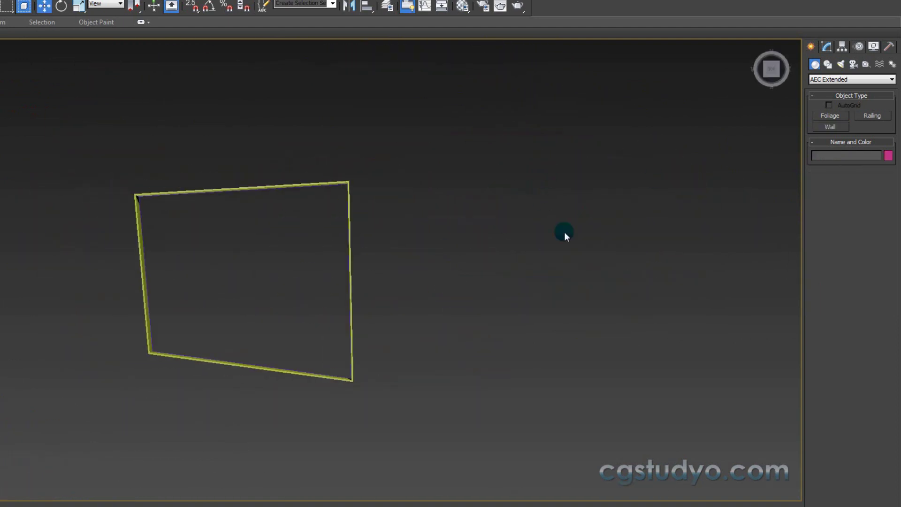
pyautogui.click(345, 183)
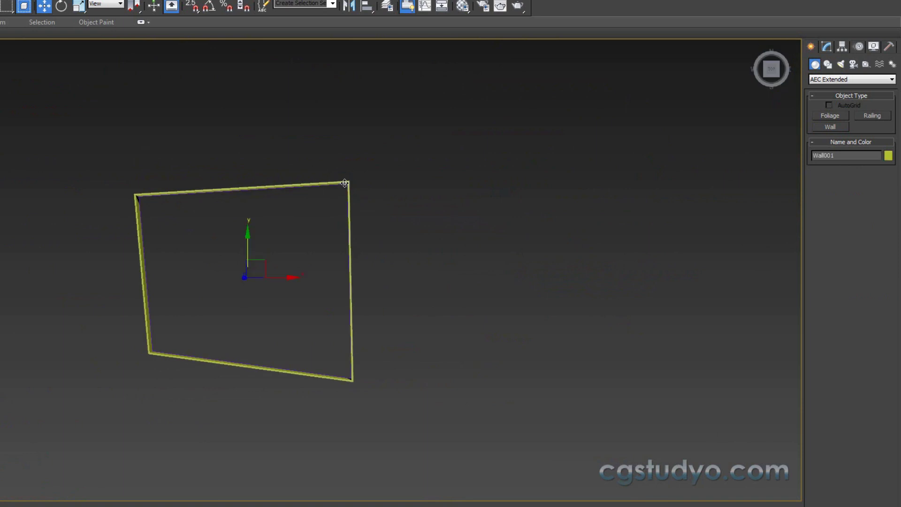
pyautogui.click(827, 47)
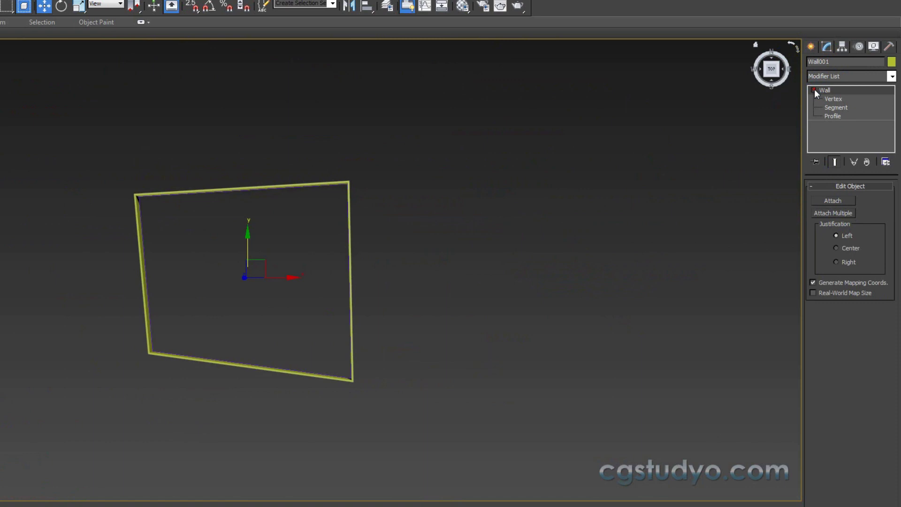
# Step: Toggle Wall001's sub-object levels in the Modify stack to leave Vertex editing
pyautogui.click(827, 101)
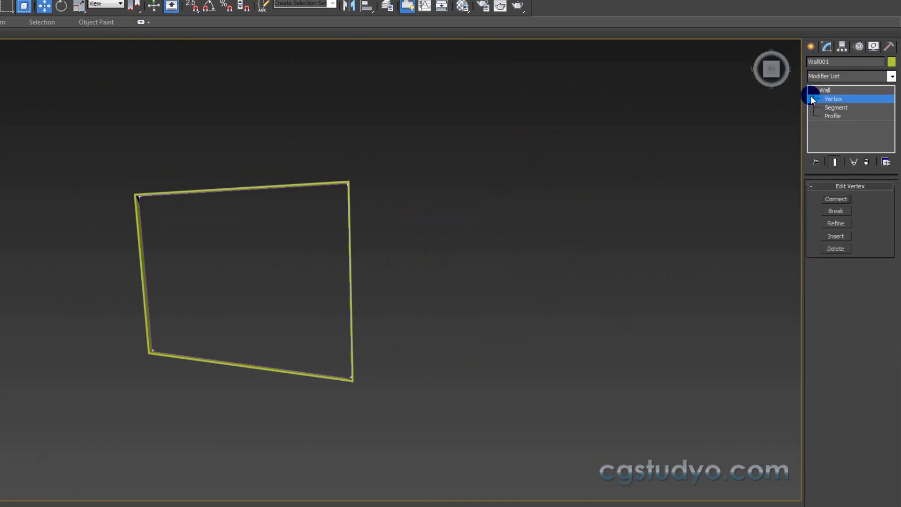
pyautogui.click(813, 90)
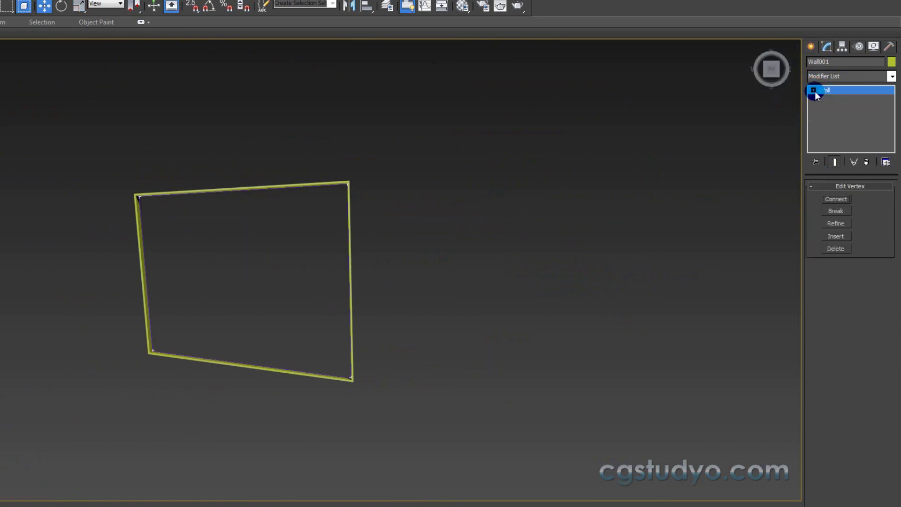
pyautogui.click(814, 90)
pyautogui.scroll(1, 428, 215)
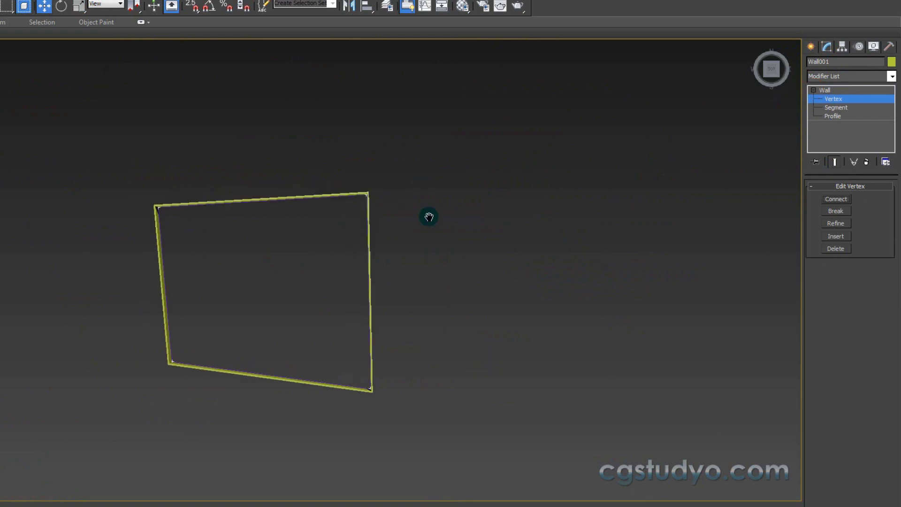
pyautogui.scroll(3, 392, 217)
# Step: Zoom in on the wall edges, then deselect and reselect Wall001
pyautogui.rightClick(405, 207)
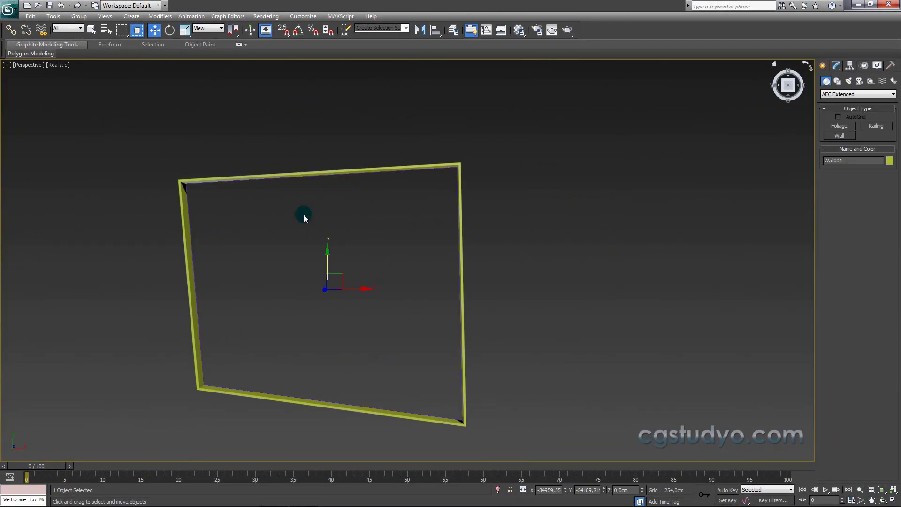
pyautogui.moveTo(245, 250); pyautogui.dragTo(310, 251, button='middle')
pyautogui.scroll(4, 217, 250)
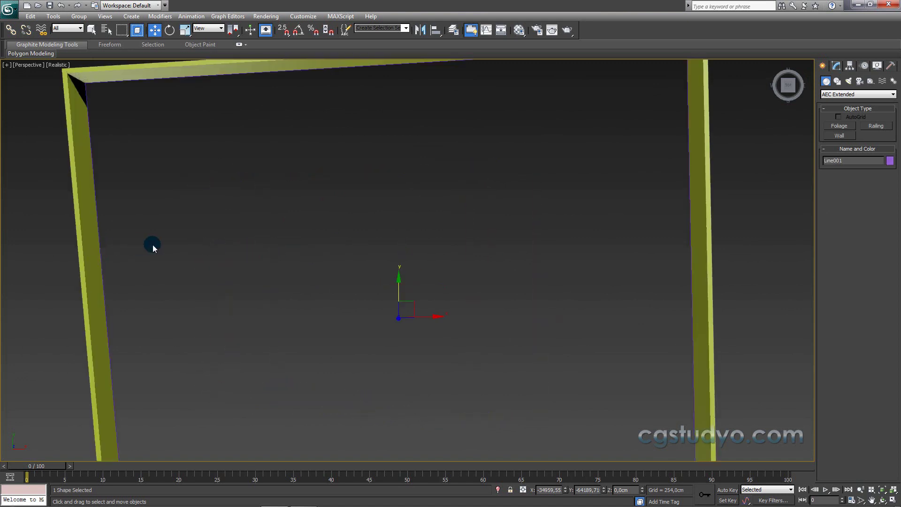
pyautogui.scroll(-3, 408, 211)
pyautogui.click(763, 204)
pyautogui.click(454, 120)
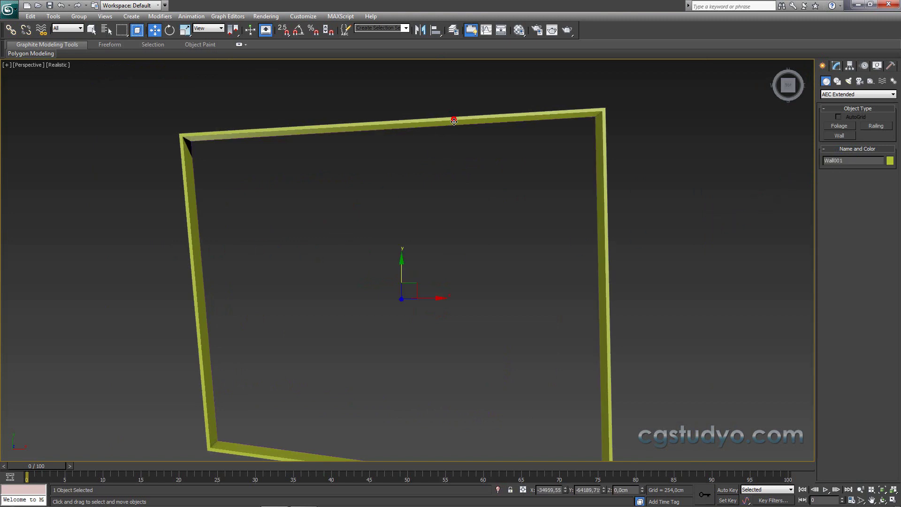
# Step: Frame the wall in Top view and enter Wall001's Vertex level in the Modify panel
pyautogui.press('t')
pyautogui.press('z')
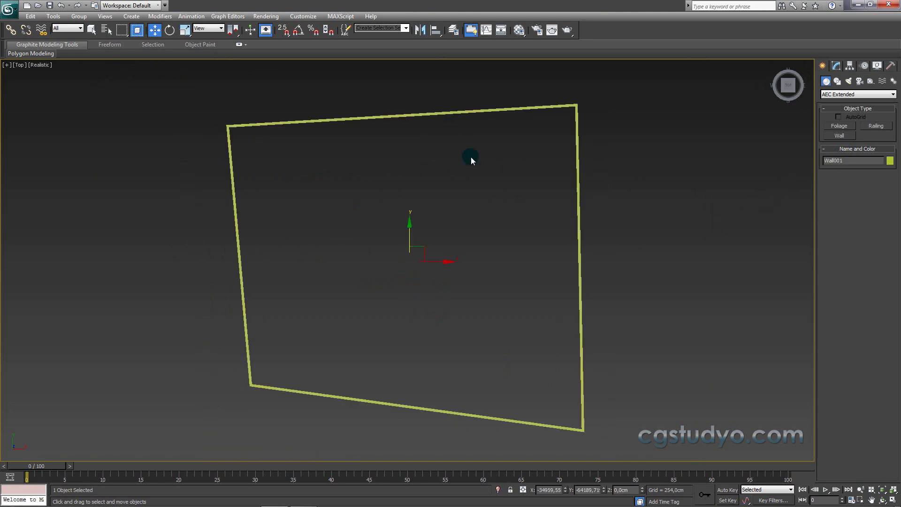
pyautogui.click(835, 67)
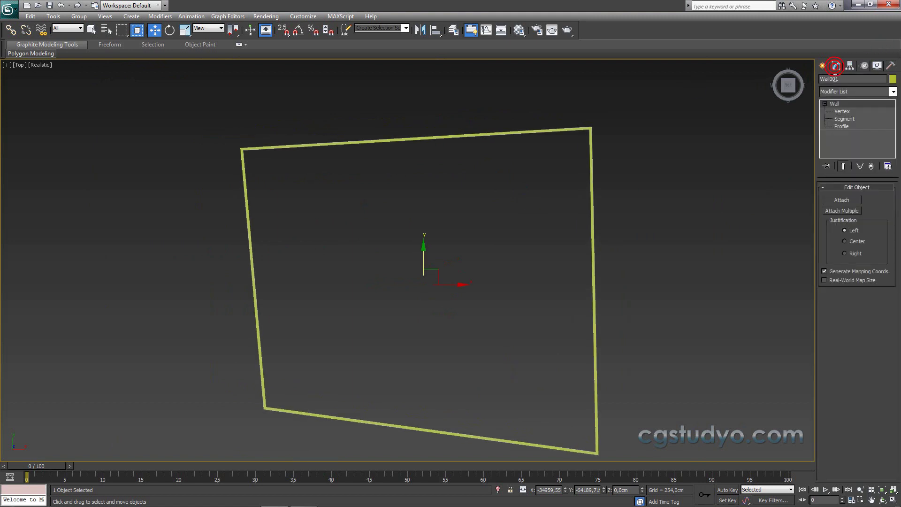
pyautogui.click(547, 118)
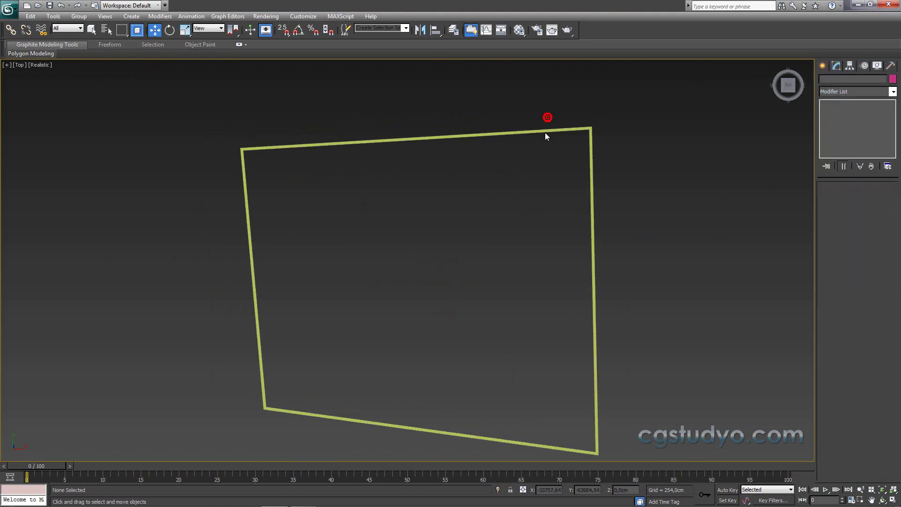
pyautogui.click(544, 132)
pyautogui.click(830, 78)
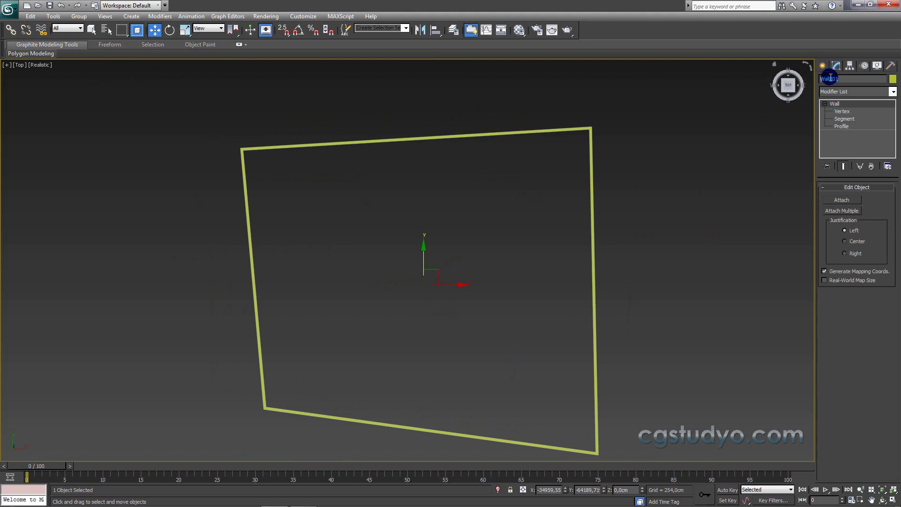
pyautogui.click(839, 113)
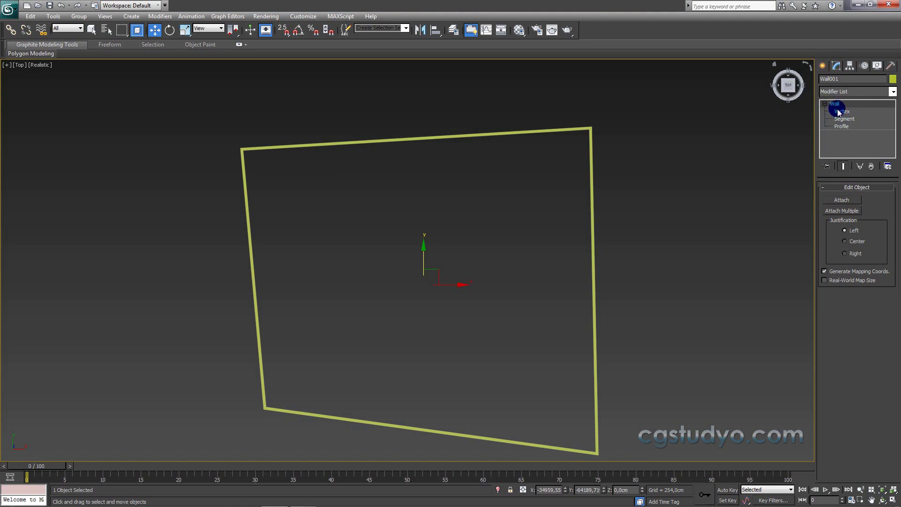
pyautogui.click(840, 113)
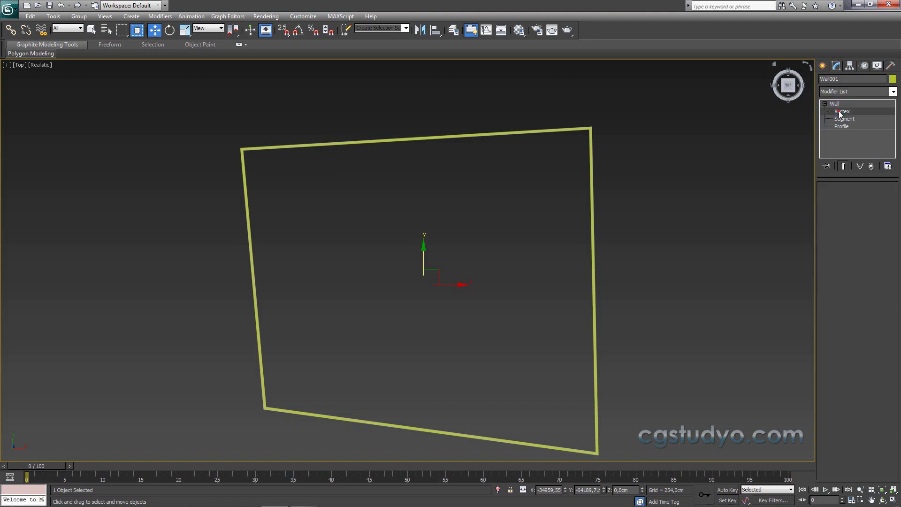
# Step: Drag Wall001's corner vertices to new positions, orbiting to check the reshaped outline
pyautogui.moveTo(572, 143)
pyautogui.mouseDown()
pyautogui.moveTo(498, 163)
pyautogui.moveTo(649, 108)
pyautogui.moveTo(527, 156)
pyautogui.moveTo(537, 167)
pyautogui.mouseUp()
pyautogui.moveTo(537, 167)
pyautogui.keyDown('alt'); pyautogui.mouseDown(button='middle')
pyautogui.moveTo(616, 183)
pyautogui.moveTo(649, 145)
pyautogui.mouseUp(button='middle'); pyautogui.keyUp('alt')
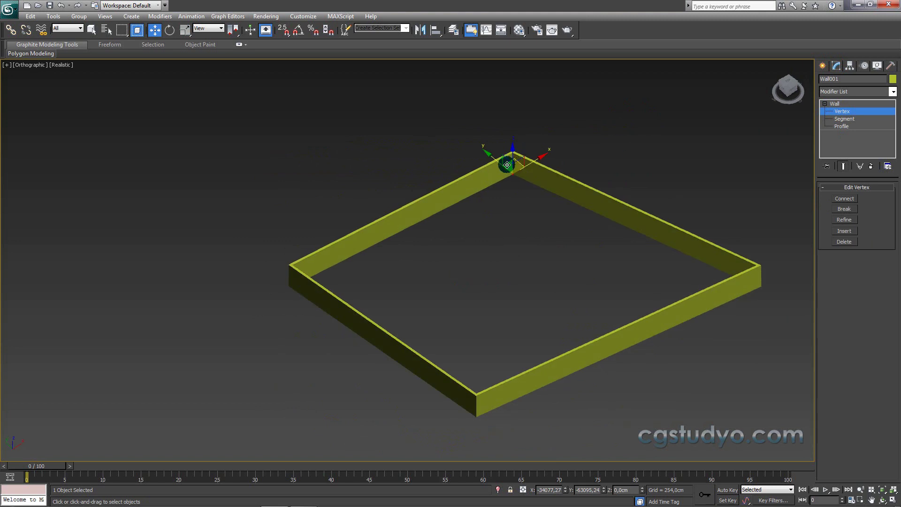
pyautogui.moveTo(496, 168)
pyautogui.mouseDown()
pyautogui.moveTo(439, 141)
pyautogui.moveTo(503, 227)
pyautogui.moveTo(529, 179)
pyautogui.mouseUp()
pyautogui.moveTo(580, 205)
pyautogui.keyDown('alt'); pyautogui.mouseDown(button='middle')
pyautogui.moveTo(511, 310)
pyautogui.moveTo(468, 322)
pyautogui.moveTo(536, 258)
pyautogui.mouseUp(button='middle'); pyautogui.keyUp('alt')
pyautogui.moveTo(518, 250)
pyautogui.mouseDown()
pyautogui.moveTo(589, 207)
pyautogui.moveTo(671, 189)
pyautogui.moveTo(729, 284)
pyautogui.mouseUp()
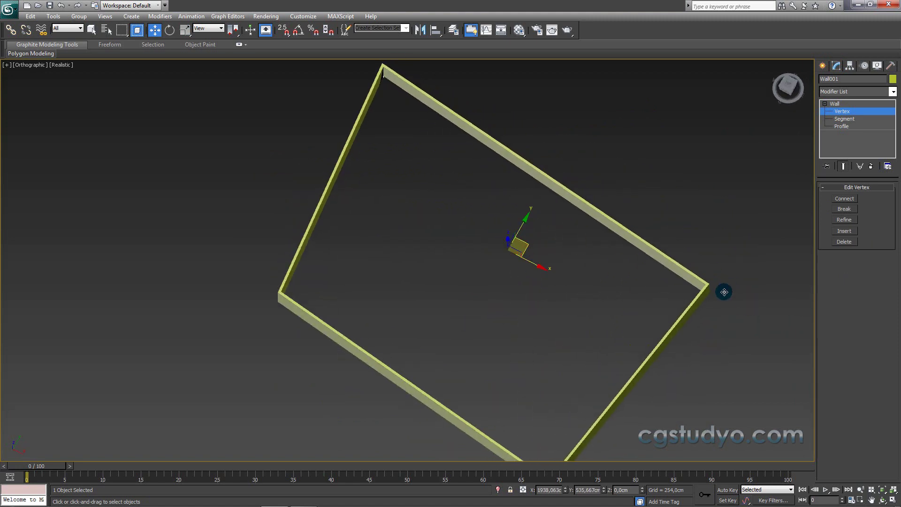
pyautogui.keyDown('alt'); pyautogui.moveTo(729, 284); pyautogui.dragTo(763, 276, button='middle'); pyautogui.keyUp('alt')
# Step: In Top view at Segment level, move the top and right wall segments outward
pyautogui.press('t')
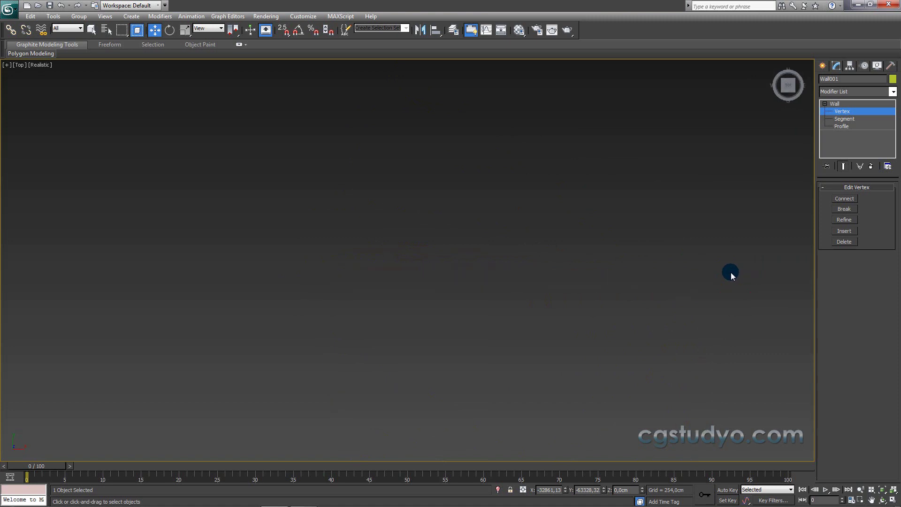
pyautogui.click(844, 119)
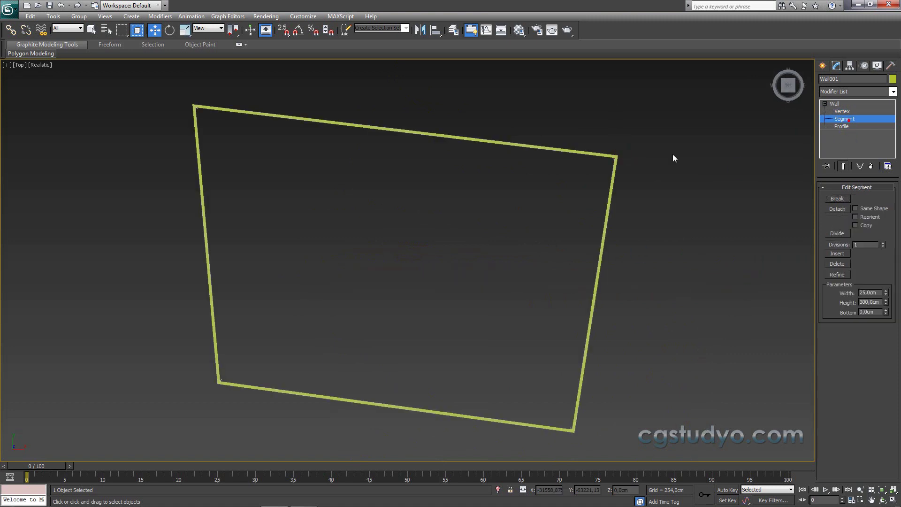
pyautogui.click(494, 143)
pyautogui.press('F3')
pyautogui.scroll(-2, 502, 224)
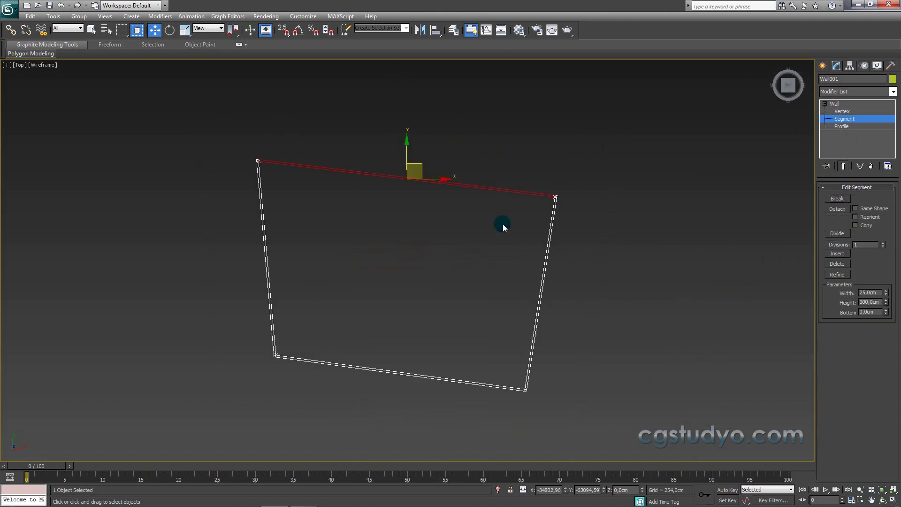
pyautogui.moveTo(502, 223); pyautogui.dragTo(493, 222, button='middle')
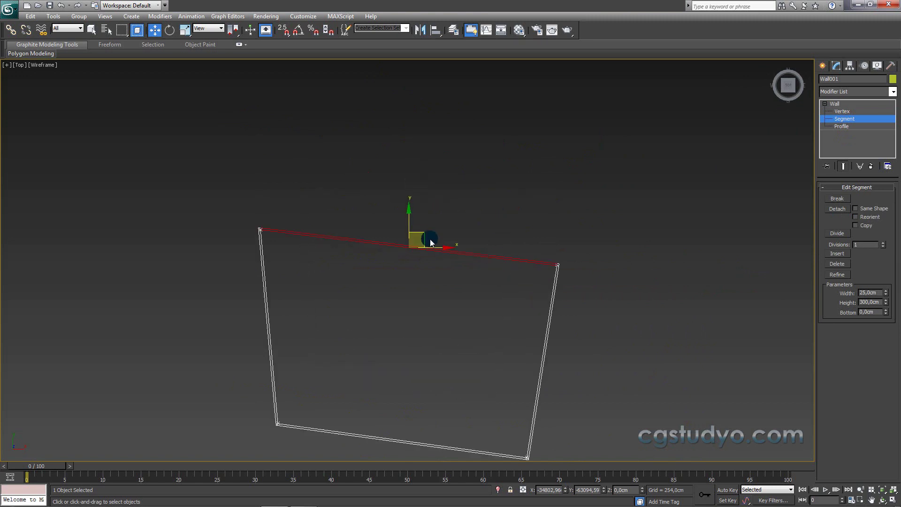
pyautogui.moveTo(410, 216)
pyautogui.mouseDown()
pyautogui.moveTo(411, 151)
pyautogui.moveTo(414, 252)
pyautogui.moveTo(421, 177)
pyautogui.mouseUp()
pyautogui.moveTo(569, 286)
pyautogui.mouseDown()
pyautogui.moveTo(516, 330)
pyautogui.moveTo(563, 311)
pyautogui.moveTo(673, 322)
pyautogui.moveTo(537, 278)
pyautogui.moveTo(422, 282)
pyautogui.moveTo(514, 311)
pyautogui.moveTo(484, 304)
pyautogui.mouseUp()
pyautogui.click(550, 304)
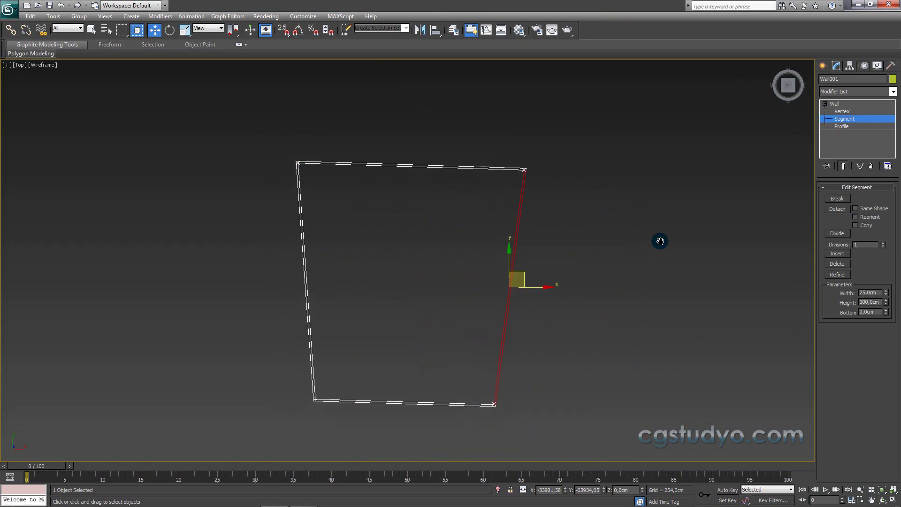
# Step: At Vertex level in wireframe, select the top corner vertex and Break the wall there
pyautogui.click(843, 111)
pyautogui.moveTo(788, 149)
pyautogui.keyDown('alt'); pyautogui.mouseDown(button='middle')
pyautogui.moveTo(648, 220)
pyautogui.moveTo(674, 180)
pyautogui.moveTo(685, 230)
pyautogui.moveTo(508, 235)
pyautogui.mouseUp(button='middle'); pyautogui.keyUp('alt')
pyautogui.press('F3')
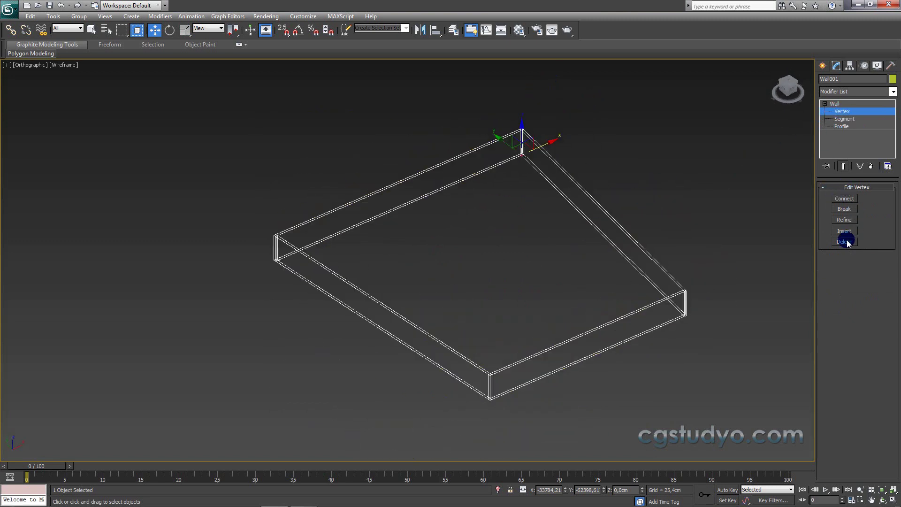
pyautogui.moveTo(631, 239); pyautogui.dragTo(656, 259, button='middle')
pyautogui.scroll(3, 758, 203)
pyautogui.moveTo(758, 203); pyautogui.dragTo(529, 257, button='middle')
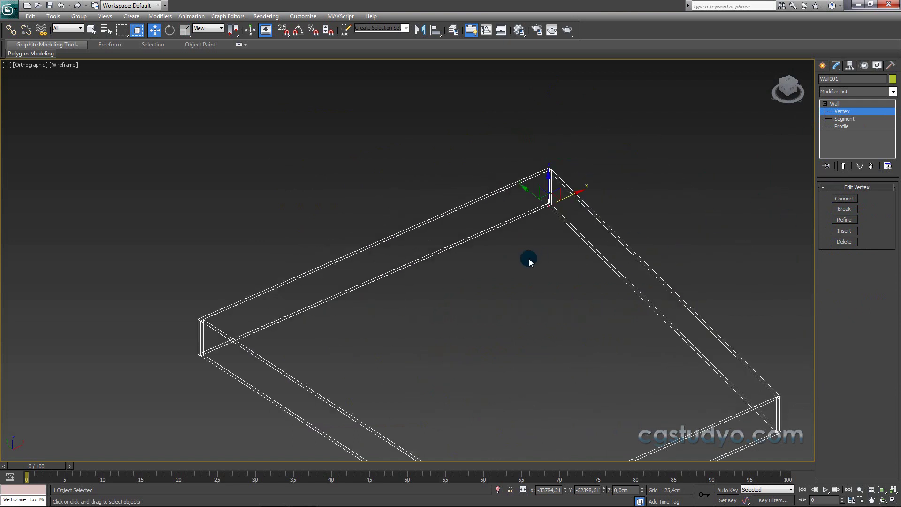
pyautogui.click(848, 210)
# Step: Undo trial moves of the wall ends, reselect the top corner vertex and Break it again
pyautogui.moveTo(529, 195); pyautogui.dragTo(521, 162)
pyautogui.hotkey('ctrl', 'z')
pyautogui.press('F3')
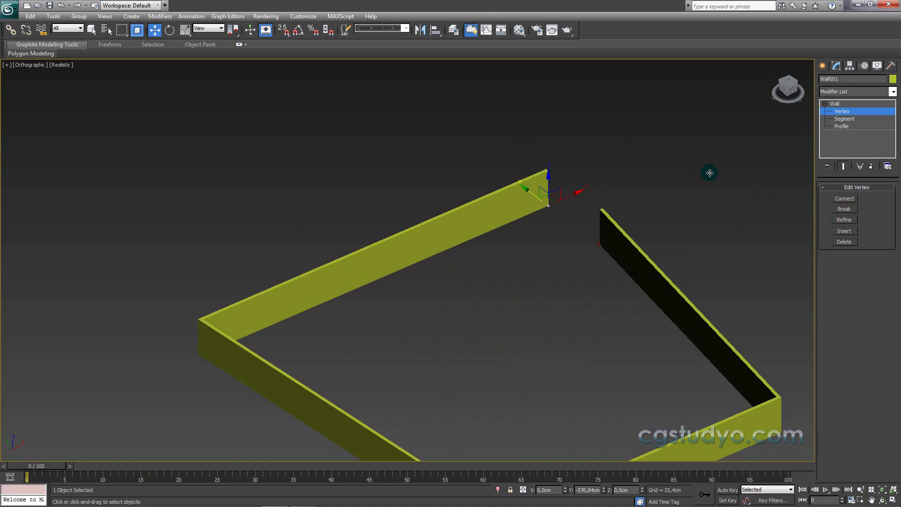
pyautogui.click(582, 197)
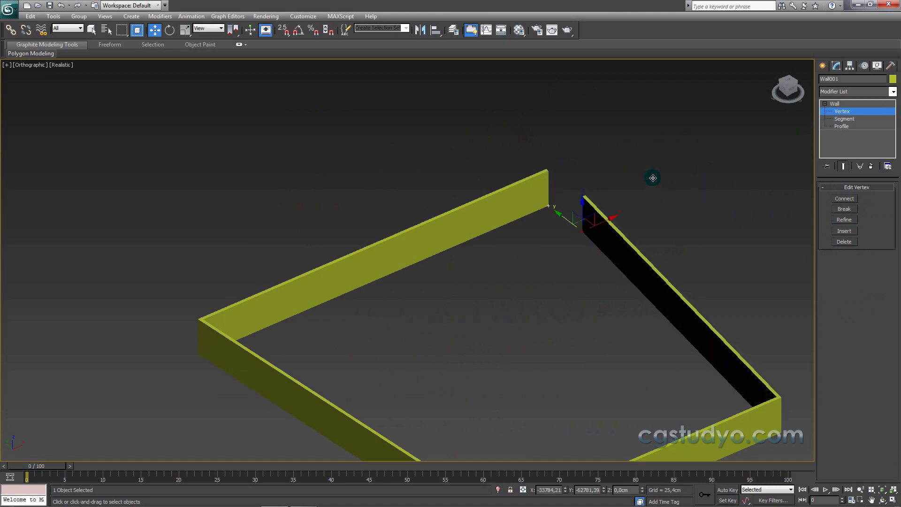
pyautogui.hotkey('ctrl', 'z')
pyautogui.press('F3')
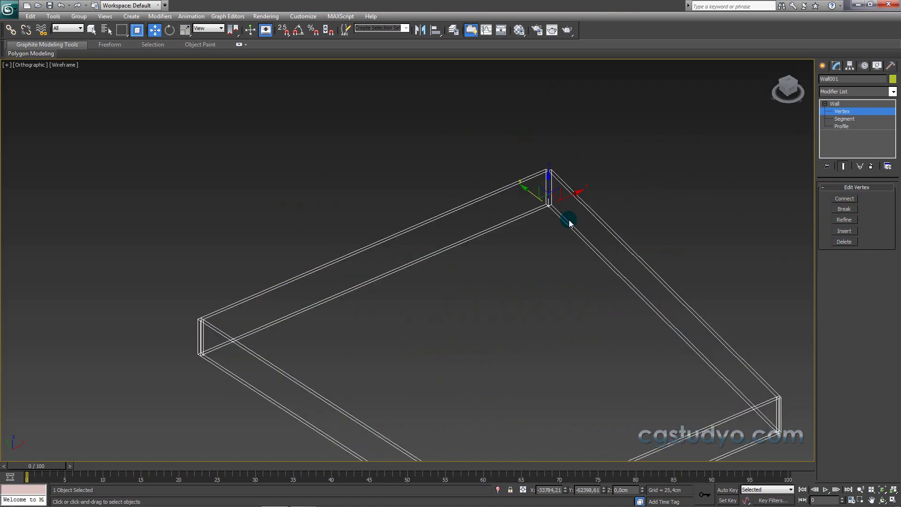
pyautogui.moveTo(559, 195); pyautogui.dragTo(513, 277, button='middle')
pyautogui.scroll(5, 553, 255)
pyautogui.scroll(-1, 454, 291)
pyautogui.click(454, 291)
pyautogui.moveTo(444, 220); pyautogui.dragTo(480, 305)
pyautogui.click(844, 208)
# Step: Drag one broken wall end away, then return it onto the other end and select both
pyautogui.moveTo(589, 305)
pyautogui.mouseDown(button='middle')
pyautogui.moveTo(477, 279)
pyautogui.moveTo(418, 280)
pyautogui.moveTo(433, 249)
pyautogui.mouseUp(button='middle')
pyautogui.scroll(-4, 455, 281)
pyautogui.press('F3')
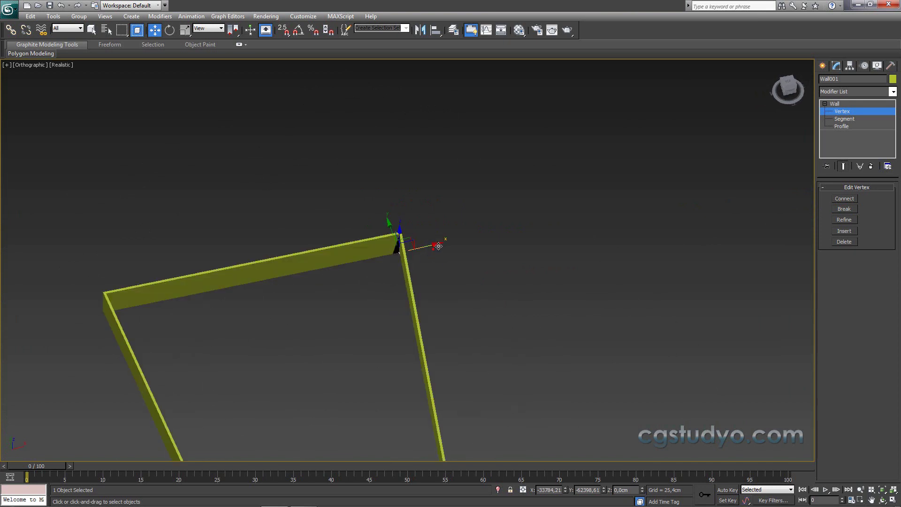
pyautogui.moveTo(439, 246); pyautogui.dragTo(487, 248)
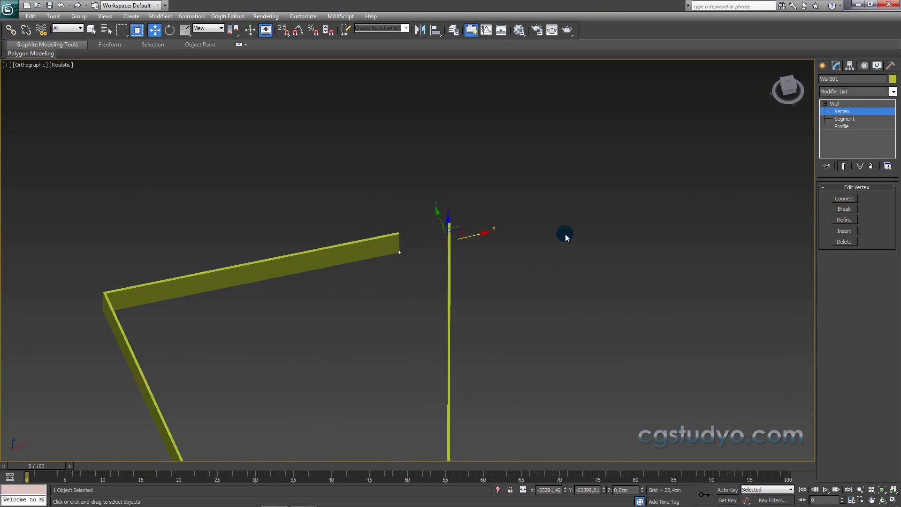
pyautogui.keyDown('alt'); pyautogui.moveTo(483, 256); pyautogui.dragTo(460, 260, button='middle'); pyautogui.keyUp('alt')
pyautogui.moveTo(454, 266); pyautogui.dragTo(420, 280)
pyautogui.scroll(2, 422, 262)
pyautogui.scroll(4, 391, 287)
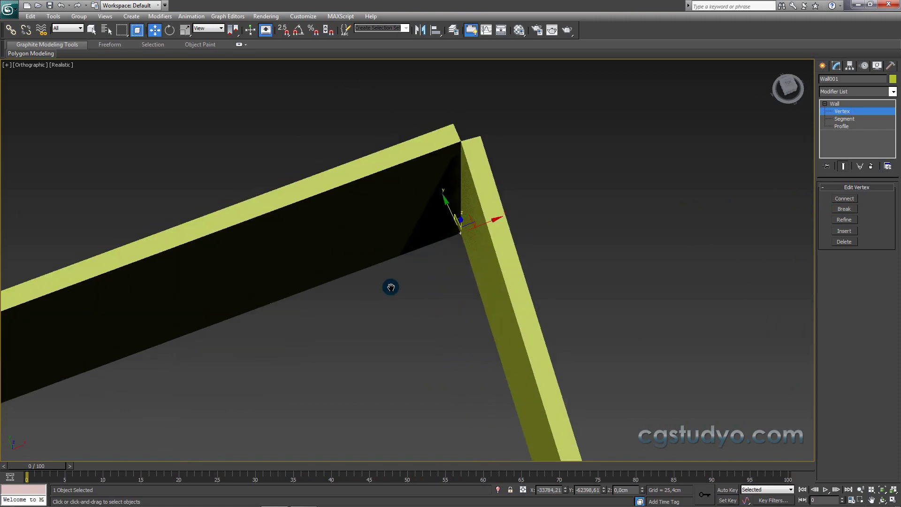
pyautogui.press('F3')
pyautogui.moveTo(459, 223); pyautogui.dragTo(460, 224)
# Step: Use Connect to move one corner end onto the other and confirm Weld Point with Yes (Evet)
pyautogui.click(844, 199)
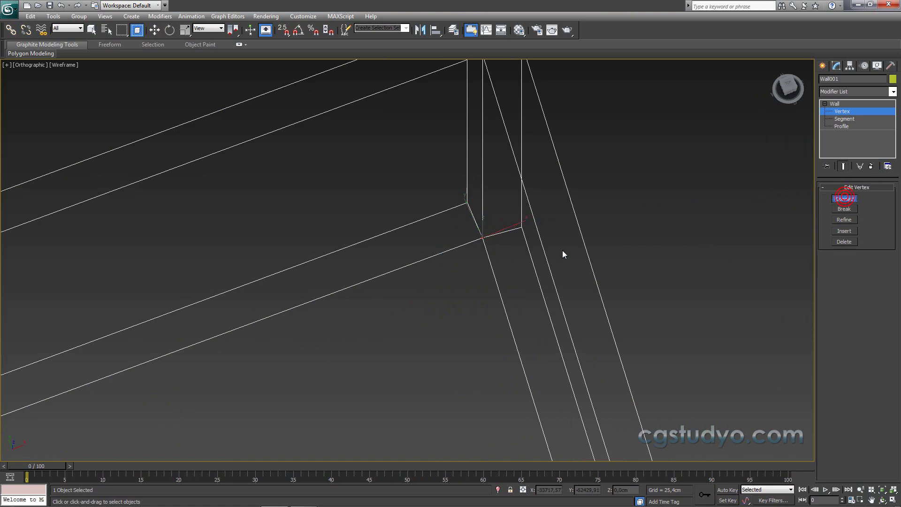
pyautogui.scroll(-3, 483, 238)
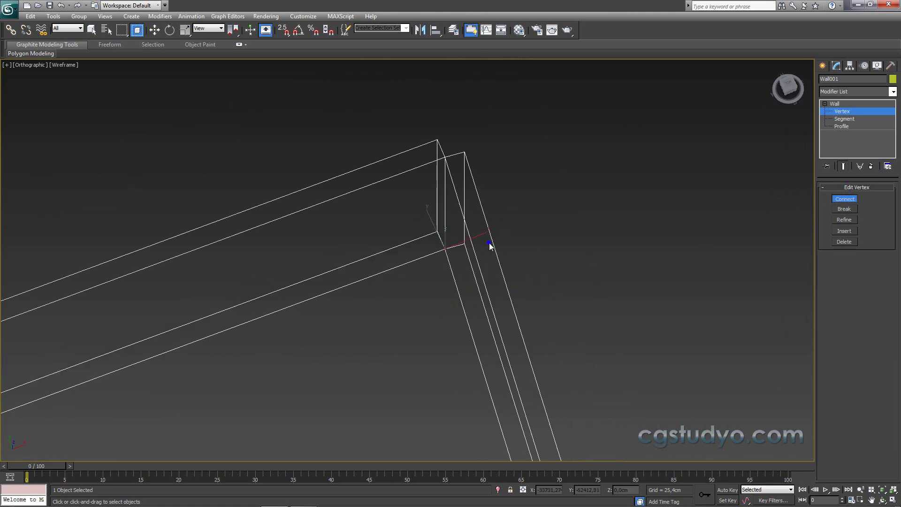
pyautogui.press('w')
pyautogui.moveTo(492, 236); pyautogui.dragTo(473, 233)
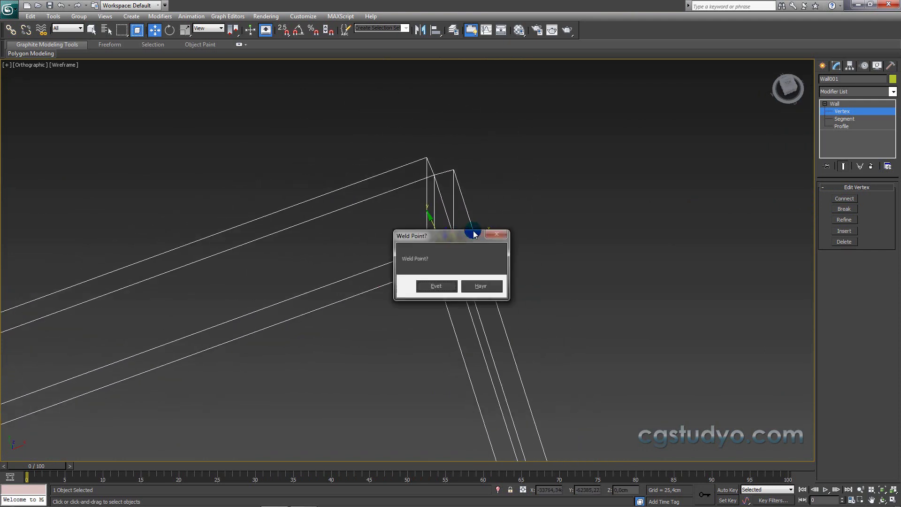
pyautogui.click(448, 285)
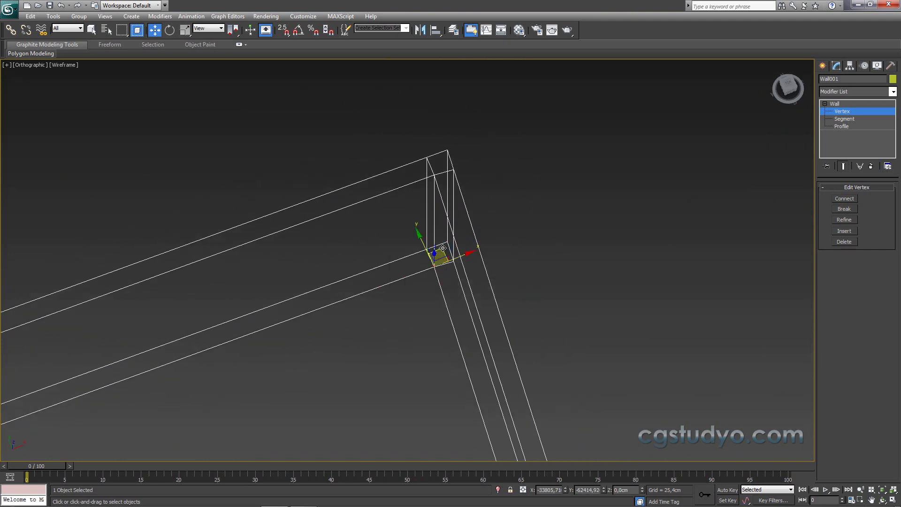
pyautogui.moveTo(443, 248); pyautogui.dragTo(501, 215, button='middle')
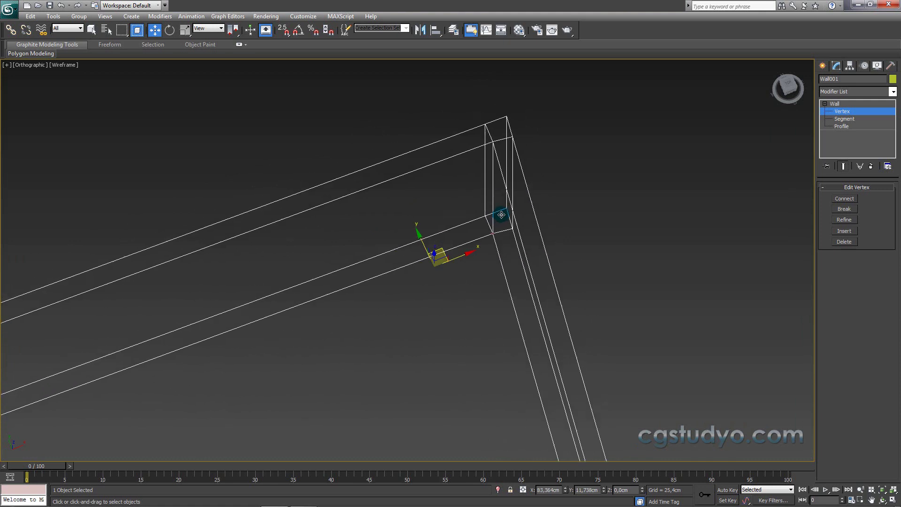
pyautogui.scroll(-3, 617, 260)
# Step: Refine the top wall to add a new vertex partway along it
pyautogui.click(843, 219)
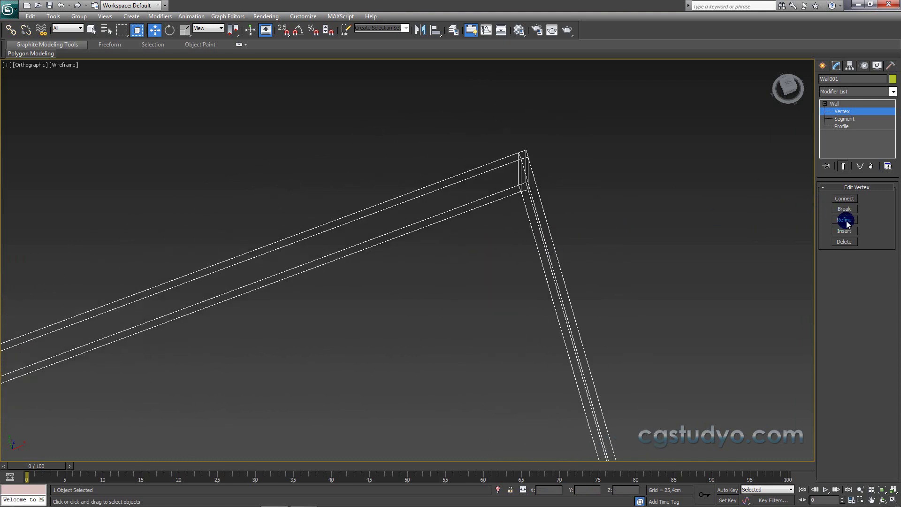
pyautogui.click(440, 221)
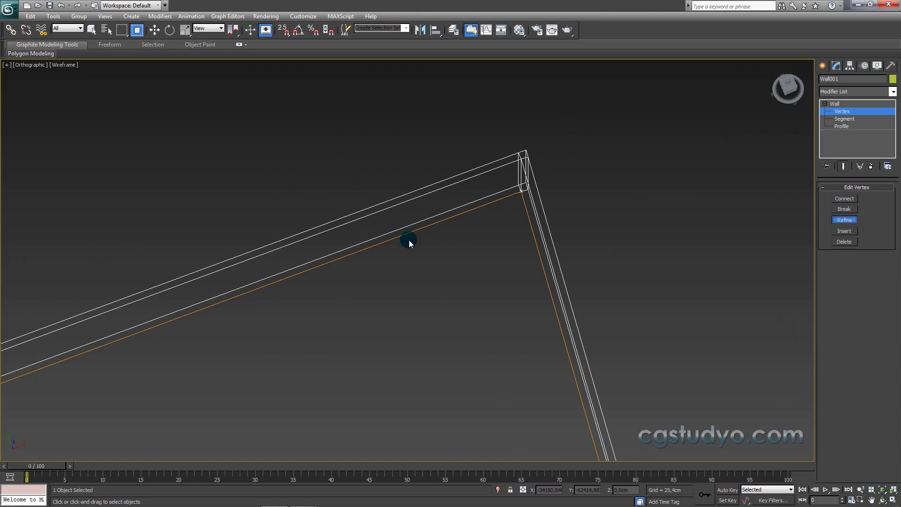
pyautogui.moveTo(408, 242); pyautogui.dragTo(559, 227, button='middle')
pyautogui.scroll(-2, 555, 233)
pyautogui.scroll(-2, 452, 260)
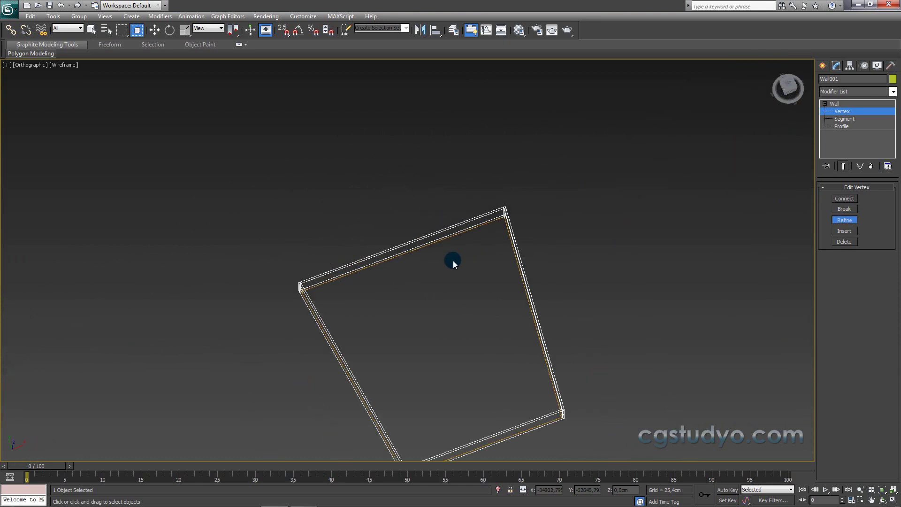
pyautogui.press('F3')
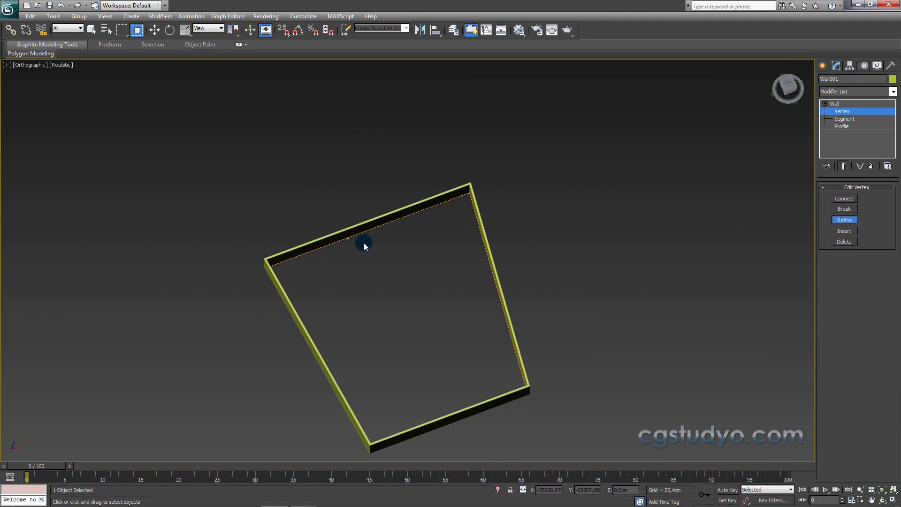
pyautogui.scroll(1, 403, 281)
pyautogui.scroll(2, 410, 291)
pyautogui.scroll(1, 407, 291)
pyautogui.press('F3')
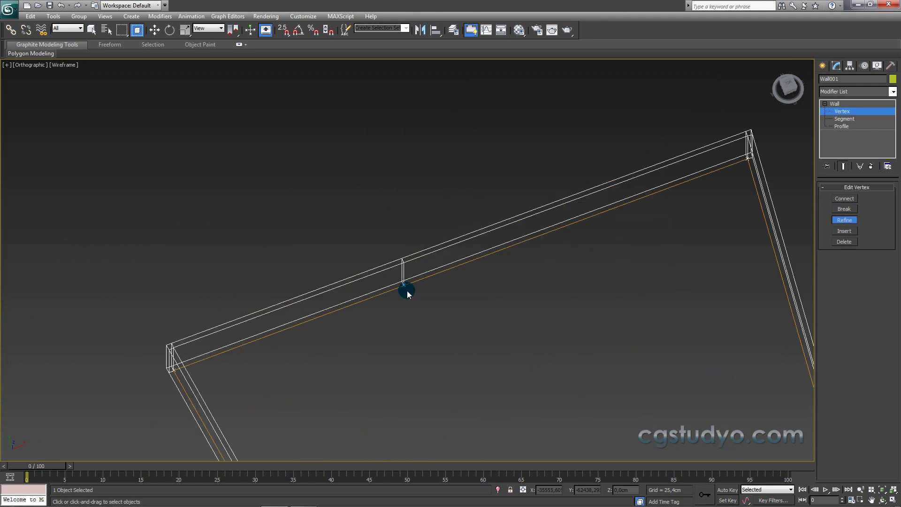
pyautogui.scroll(1, 406, 291)
pyautogui.rightClick(420, 313)
# Step: Move the new top-wall vertex up-left so the outline bends into five sides
pyautogui.press('w')
pyautogui.scroll(-2, 657, 213)
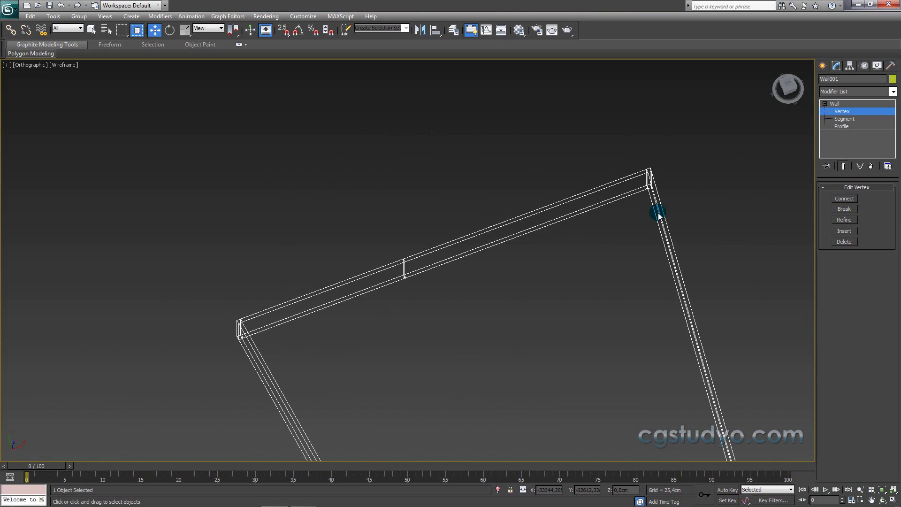
pyautogui.press('F3')
pyautogui.moveTo(417, 301)
pyautogui.mouseDown()
pyautogui.moveTo(311, 136)
pyautogui.moveTo(372, 247)
pyautogui.moveTo(337, 191)
pyautogui.mouseUp()
pyautogui.press('F3')
pyautogui.press('F3')
pyautogui.scroll(-5, 491, 290)
pyautogui.moveTo(491, 286)
pyautogui.keyDown('alt'); pyautogui.mouseDown(button='middle')
pyautogui.moveTo(607, 215)
pyautogui.moveTo(618, 238)
pyautogui.moveTo(529, 275)
pyautogui.moveTo(533, 285)
pyautogui.mouseUp(button='middle'); pyautogui.keyUp('alt')
pyautogui.press('F3')
pyautogui.scroll(2, 516, 278)
# Step: Refine a new vertex onto the right wall and move it up-right along the wall
pyautogui.moveTo(527, 218); pyautogui.dragTo(533, 262, button='middle')
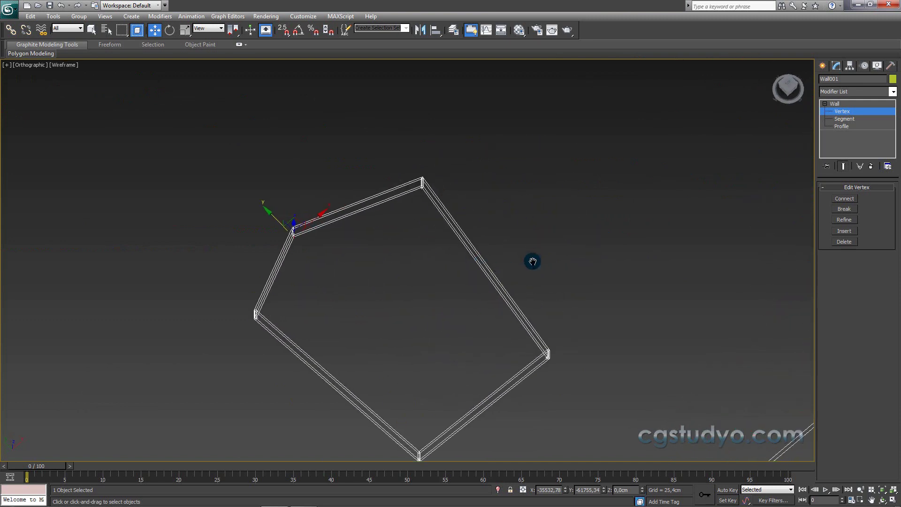
pyautogui.click(843, 220)
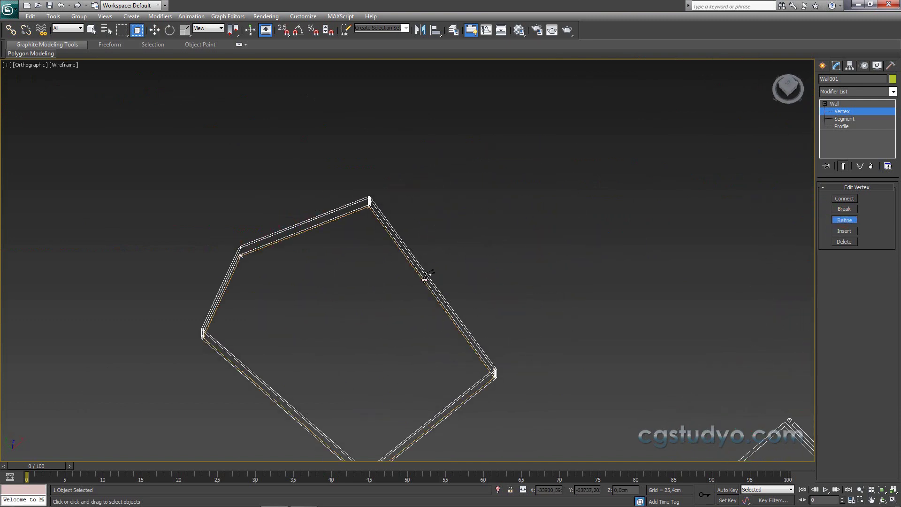
pyautogui.click(453, 322)
pyautogui.press('w')
pyautogui.click(433, 274)
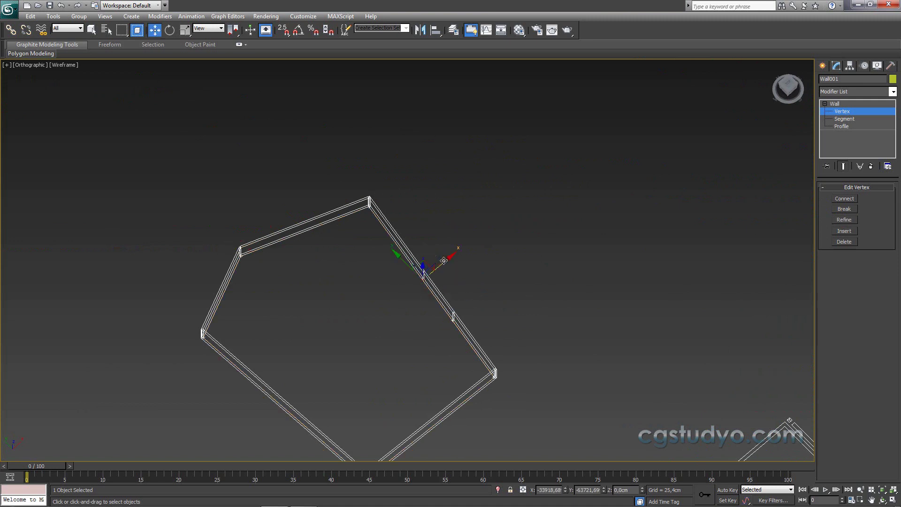
pyautogui.moveTo(433, 275); pyautogui.dragTo(468, 244)
# Step: Add and position further right-wall vertices to form a rectangular stepped notch
pyautogui.click(843, 220)
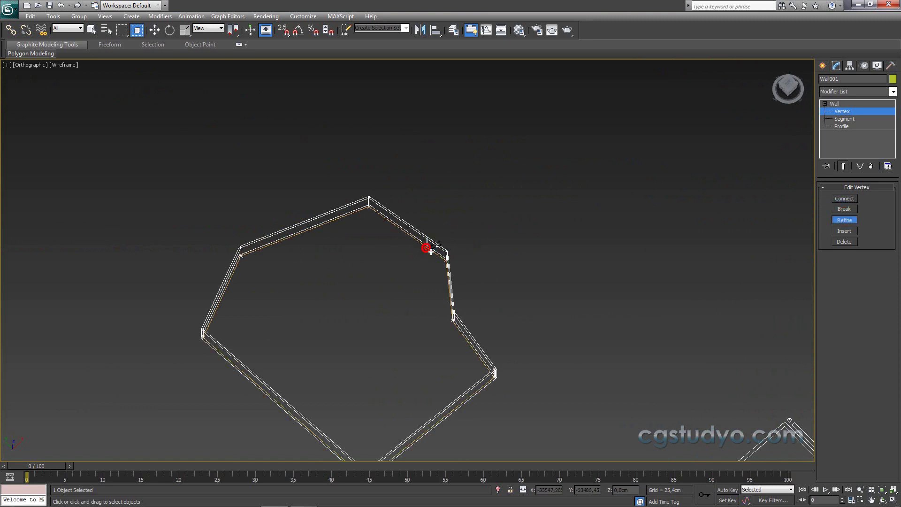
pyautogui.press('w')
pyautogui.moveTo(415, 261); pyautogui.dragTo(415, 260)
pyautogui.moveTo(429, 230); pyautogui.dragTo(421, 265)
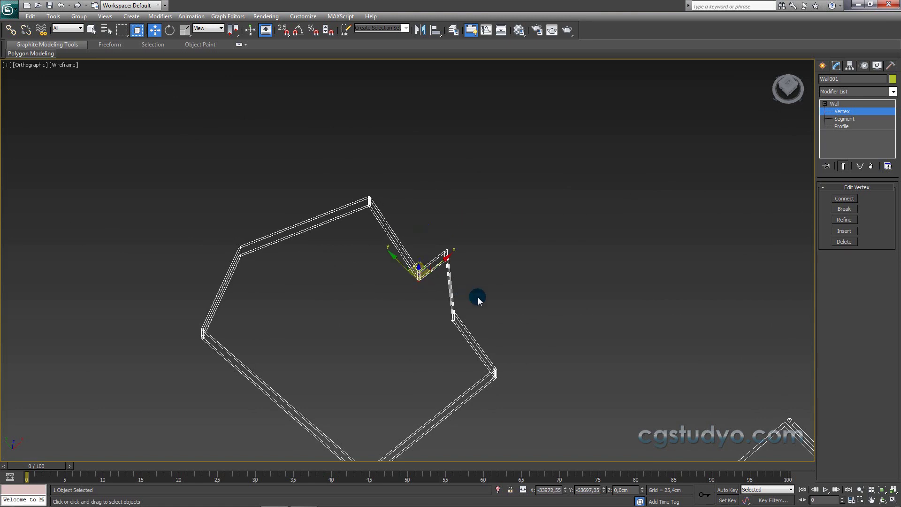
pyautogui.click(843, 221)
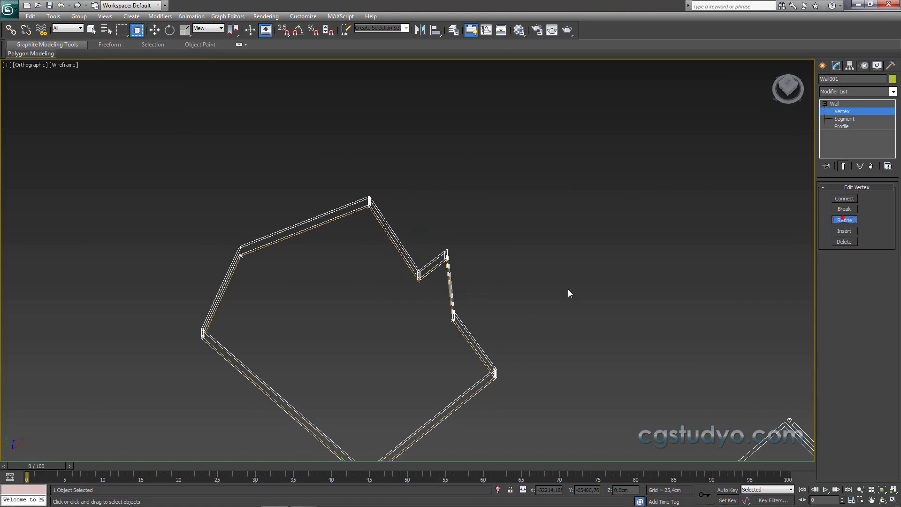
pyautogui.rightClick(451, 306)
pyautogui.click(451, 304)
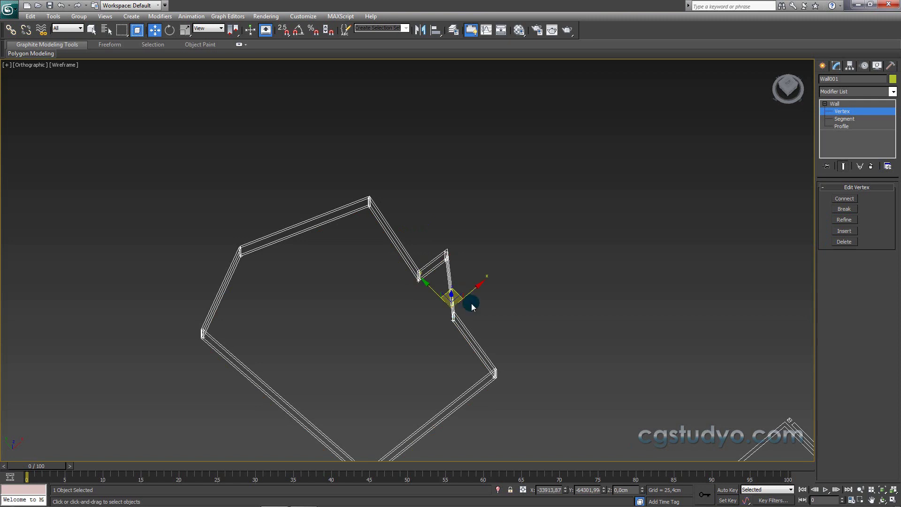
pyautogui.moveTo(449, 287)
pyautogui.keyDown('alt'); pyautogui.mouseDown(button='middle')
pyautogui.moveTo(491, 364)
pyautogui.moveTo(478, 305)
pyautogui.mouseUp(button='middle'); pyautogui.keyUp('alt')
pyautogui.moveTo(479, 305); pyautogui.dragTo(492, 307)
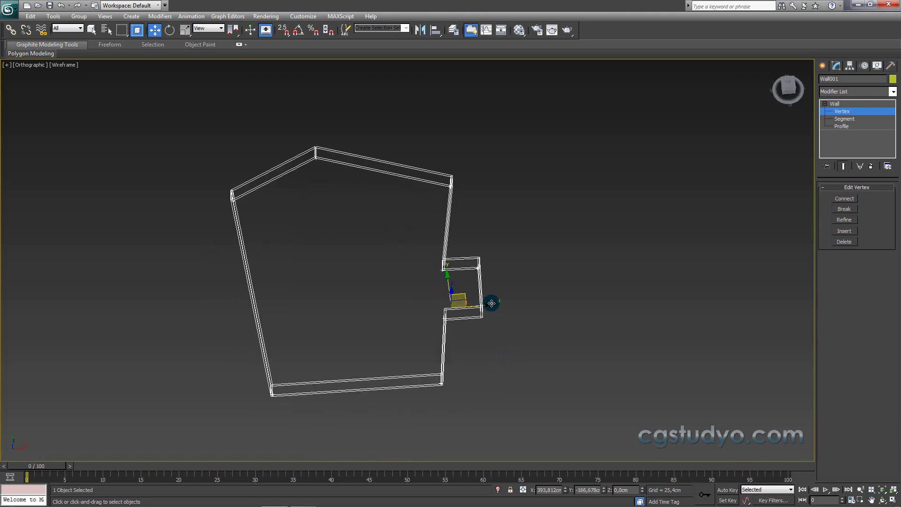
pyautogui.scroll(-3, 495, 314)
pyautogui.moveTo(494, 314)
pyautogui.keyDown('alt'); pyautogui.mouseDown(button='middle')
pyautogui.moveTo(521, 302)
pyautogui.moveTo(476, 337)
pyautogui.moveTo(505, 332)
pyautogui.mouseUp(button='middle'); pyautogui.keyUp('alt')
pyautogui.press('F3')
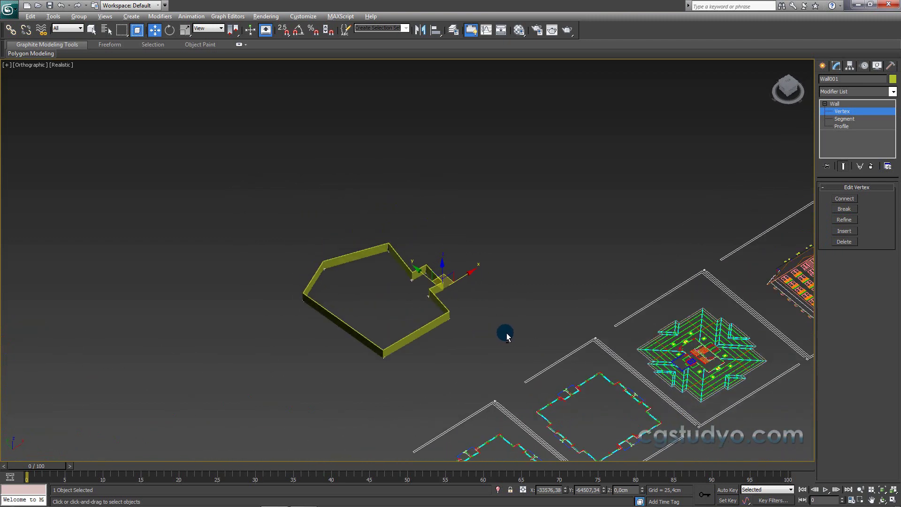
pyautogui.scroll(4, 469, 321)
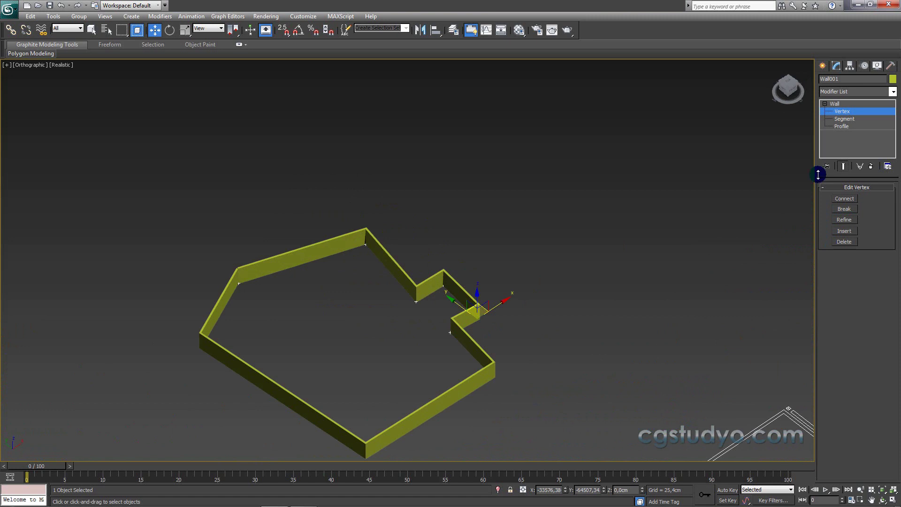
pyautogui.moveTo(548, 310); pyautogui.dragTo(578, 297, button='middle')
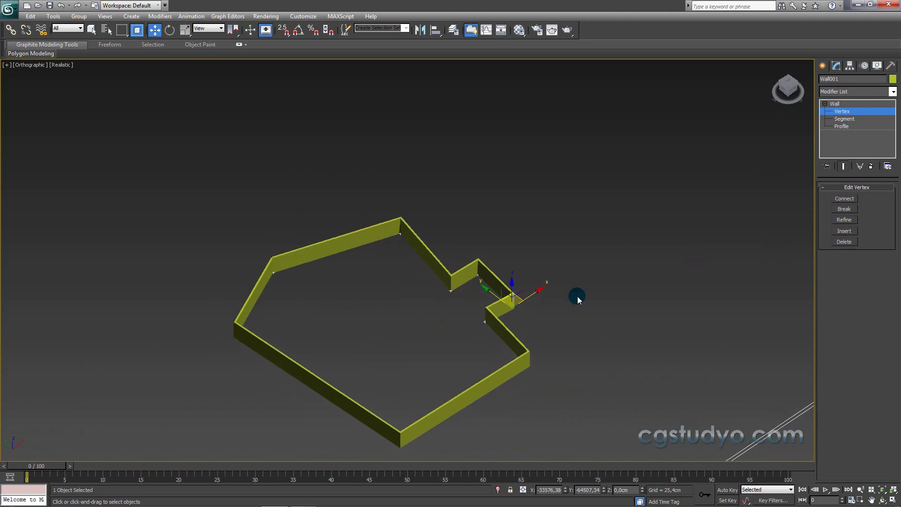
pyautogui.scroll(2, 567, 302)
pyautogui.press('F3')
pyautogui.click(469, 299)
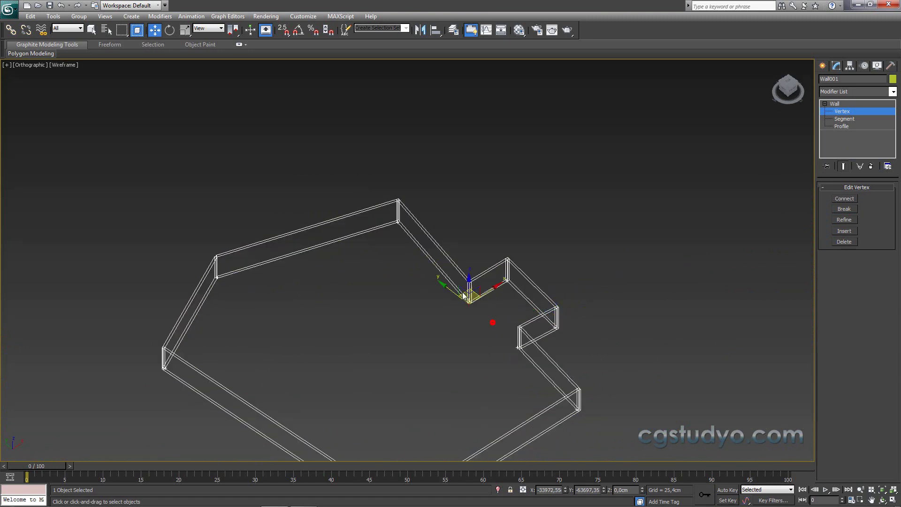
pyautogui.click(843, 241)
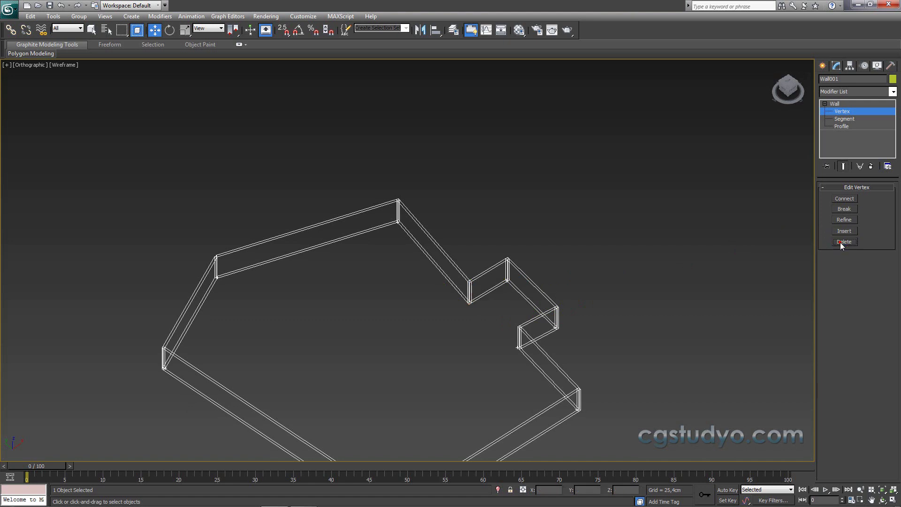
pyautogui.moveTo(489, 320); pyautogui.dragTo(446, 279)
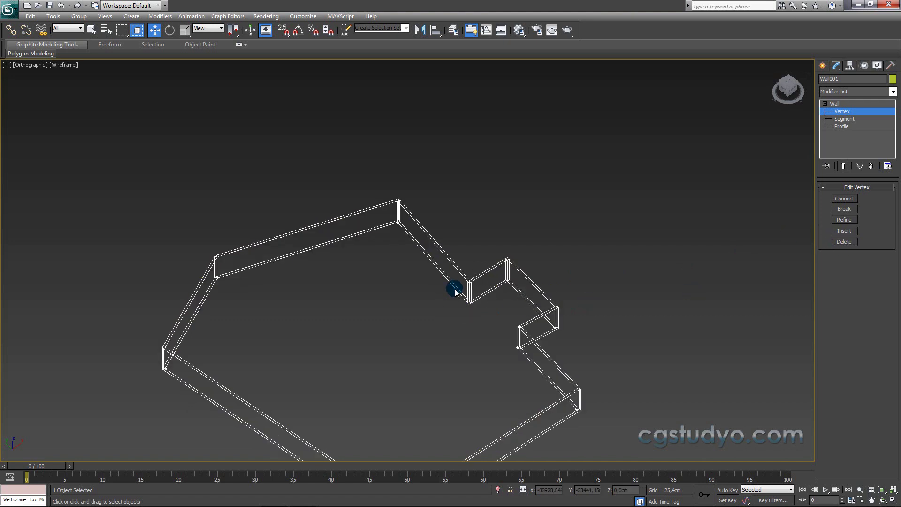
pyautogui.moveTo(407, 168); pyautogui.dragTo(361, 283)
pyautogui.click(488, 235)
pyautogui.click(482, 257)
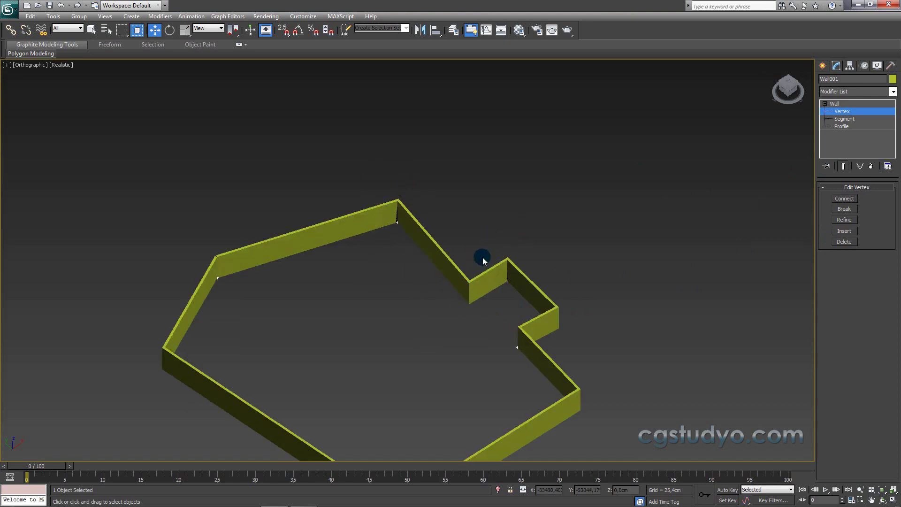
# Step: At Segment level, select the top wall segment and Divide it with 2 divisions
pyautogui.click(851, 119)
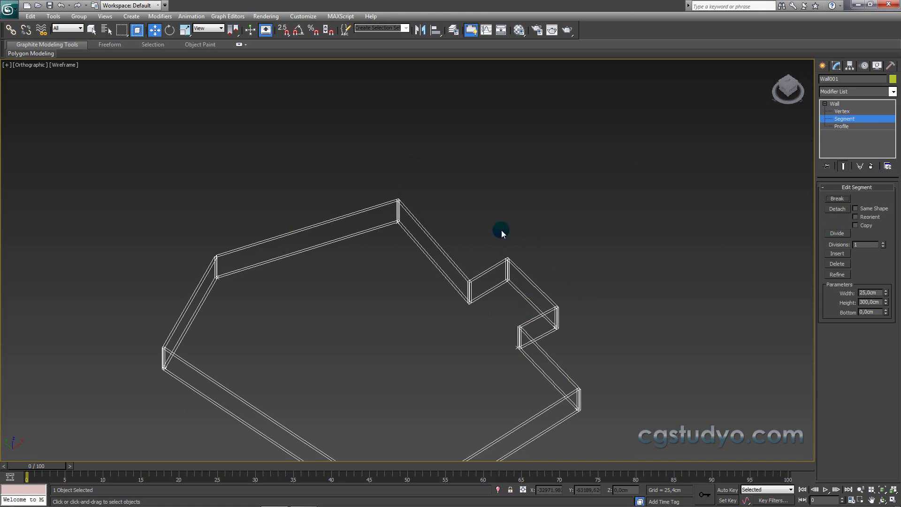
pyautogui.moveTo(362, 196); pyautogui.dragTo(458, 185, button='middle')
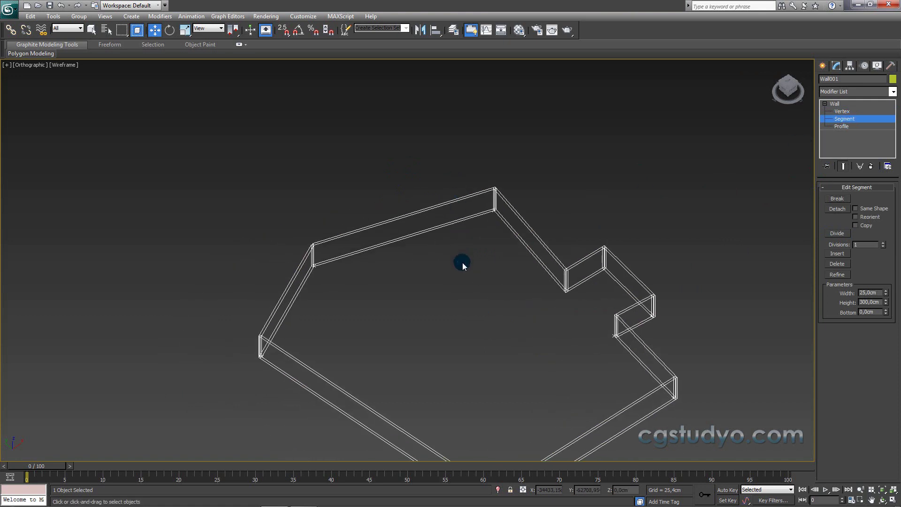
pyautogui.click(660, 181)
pyautogui.moveTo(437, 165); pyautogui.dragTo(373, 284)
pyautogui.click(836, 233)
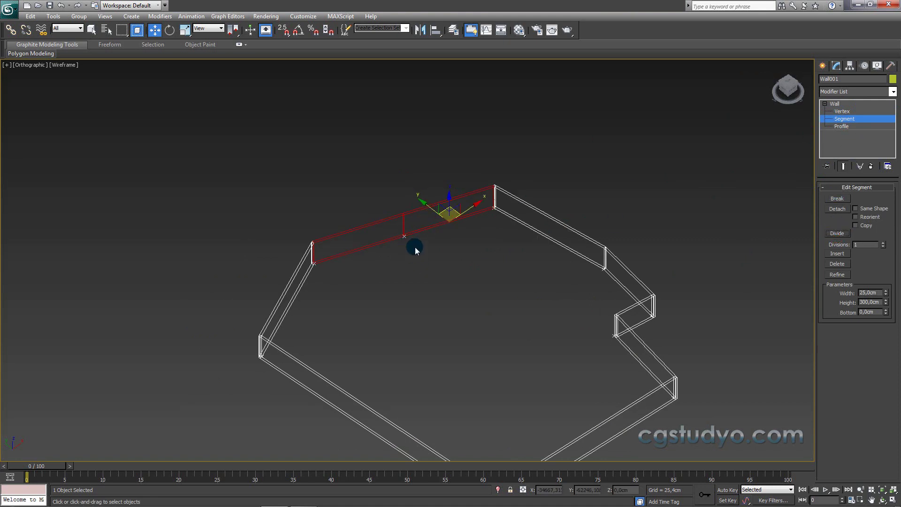
pyautogui.click(468, 243)
pyautogui.click(438, 189)
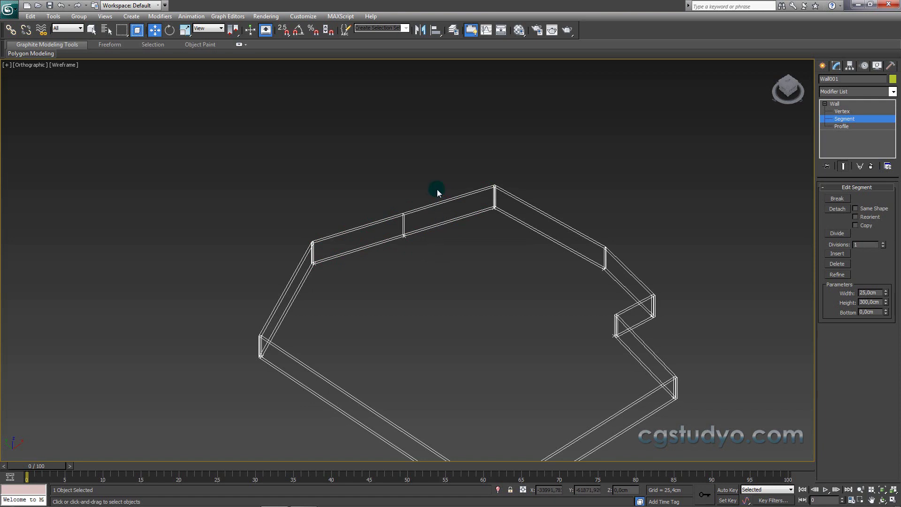
pyautogui.click(429, 210)
pyautogui.moveTo(564, 207); pyautogui.dragTo(574, 250, button='middle')
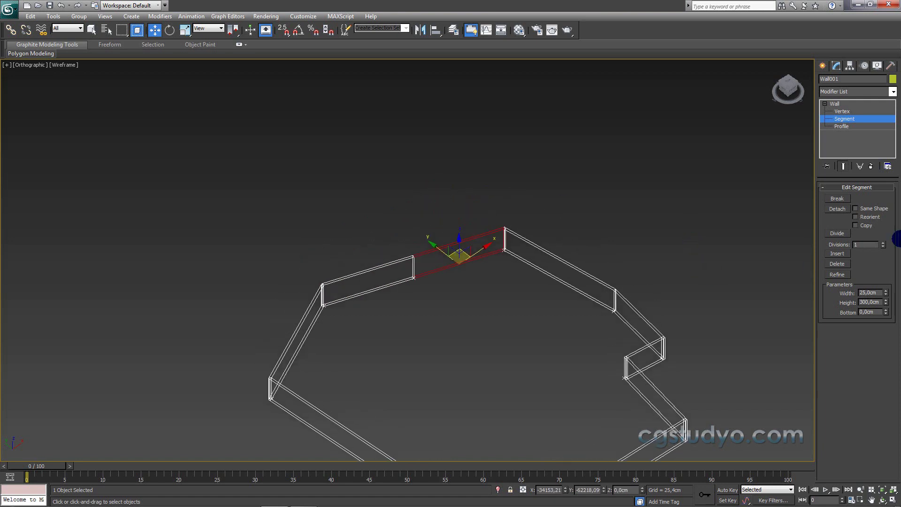
pyautogui.click(827, 232)
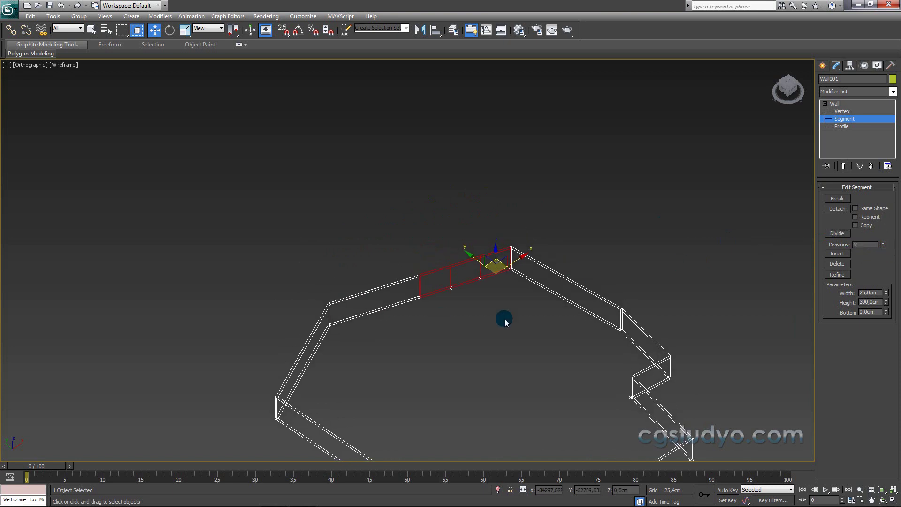
# Step: Check the three divided top-wall pieces by selecting the middle one, then clear the selection
pyautogui.scroll(1, 505, 319)
pyautogui.scroll(2, 505, 319)
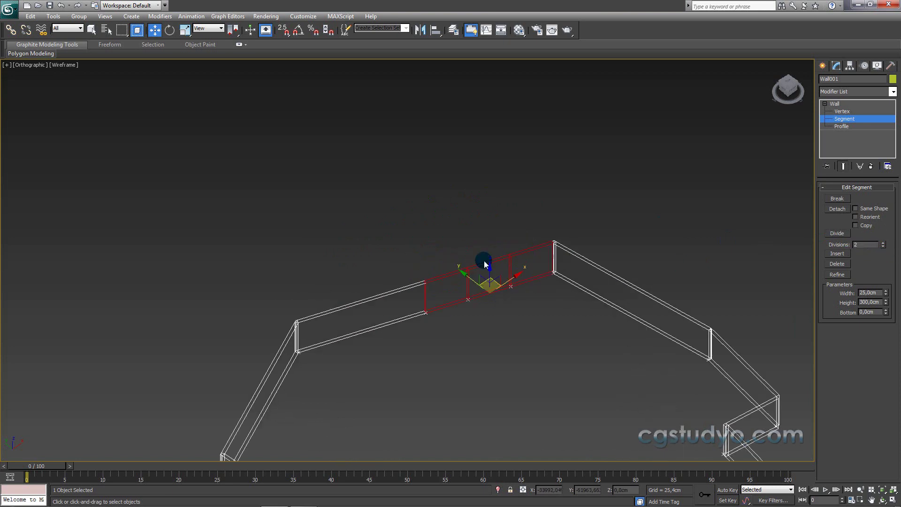
pyautogui.click(565, 309)
pyautogui.scroll(-2, 418, 258)
pyautogui.click(429, 226)
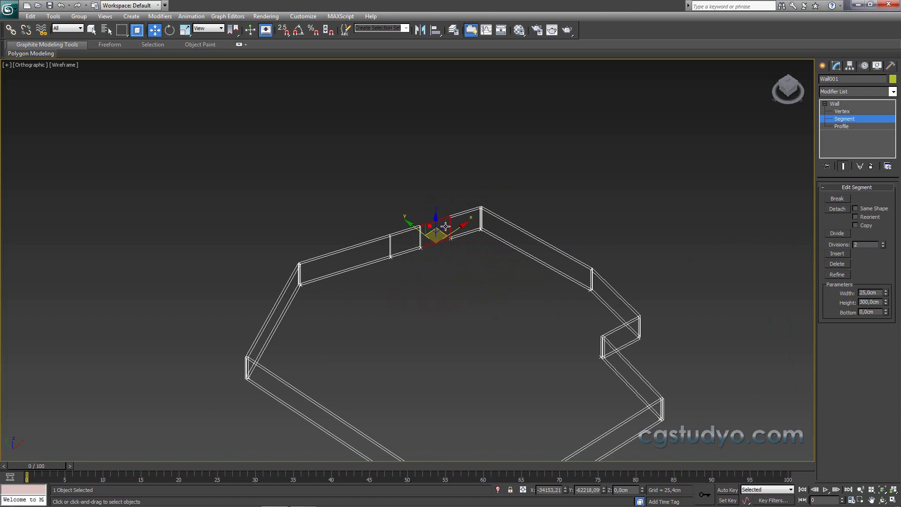
pyautogui.click(834, 274)
pyautogui.click(435, 244)
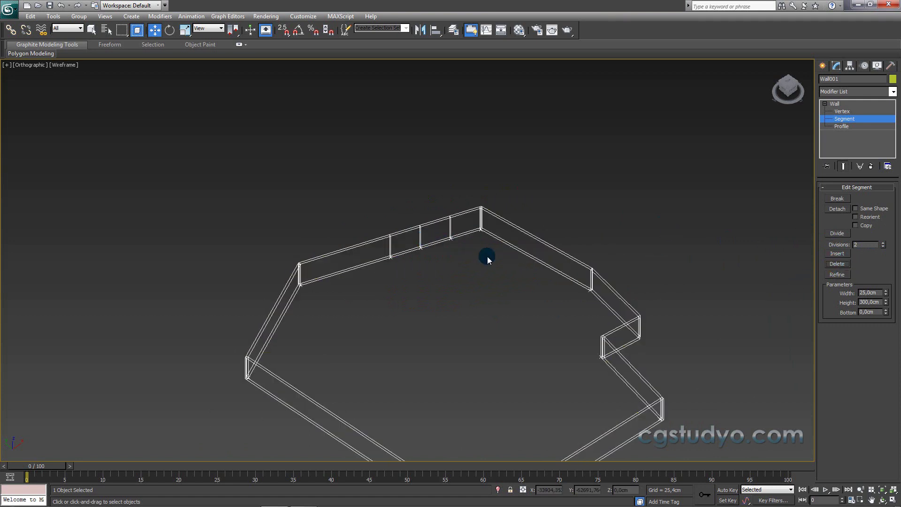
pyautogui.scroll(-1, 477, 225)
pyautogui.scroll(-1, 477, 230)
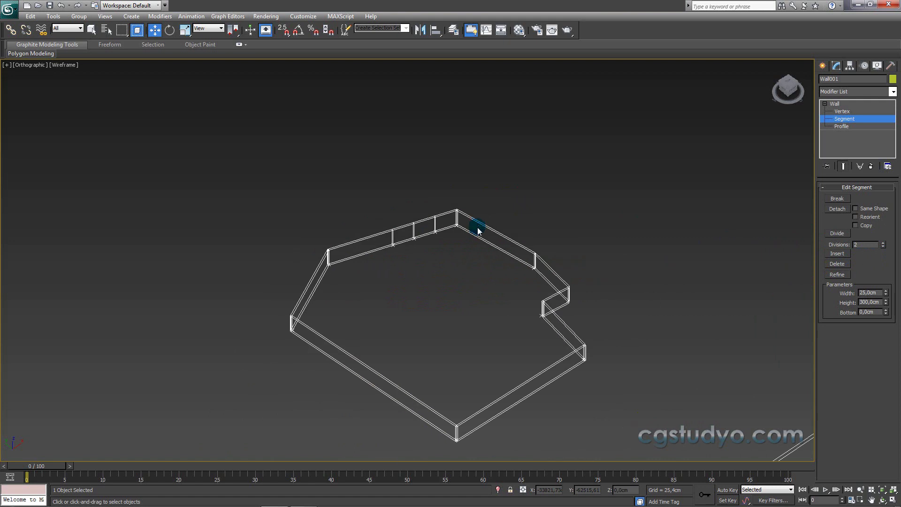
# Step: Exit wall segment editing and delete the trial wall Wall001
pyautogui.click(832, 104)
pyautogui.click(822, 67)
pyautogui.keyDown('alt'); pyautogui.moveTo(559, 201); pyautogui.dragTo(507, 271, button='middle'); pyautogui.keyUp('alt')
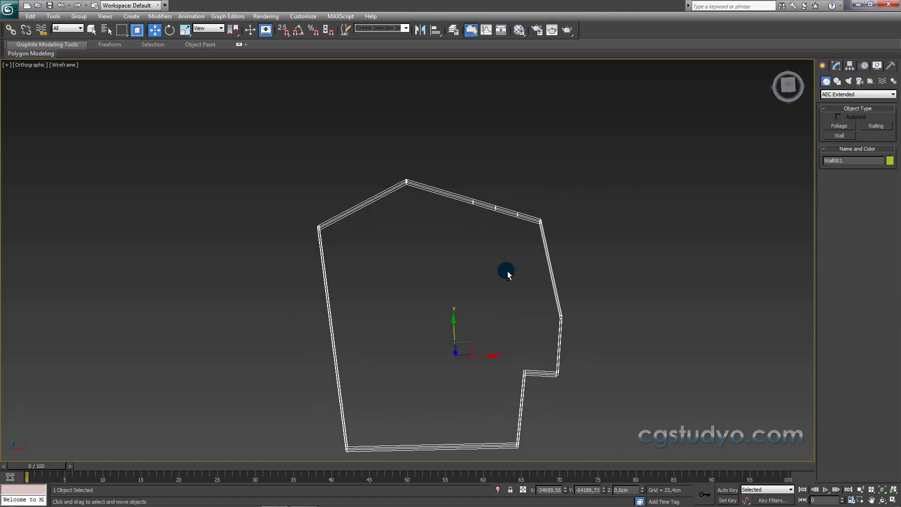
pyautogui.keyDown('alt'); pyautogui.moveTo(548, 230); pyautogui.dragTo(566, 210, button='middle'); pyautogui.keyUp('alt')
pyautogui.scroll(-2, 546, 218)
pyautogui.click(484, 246)
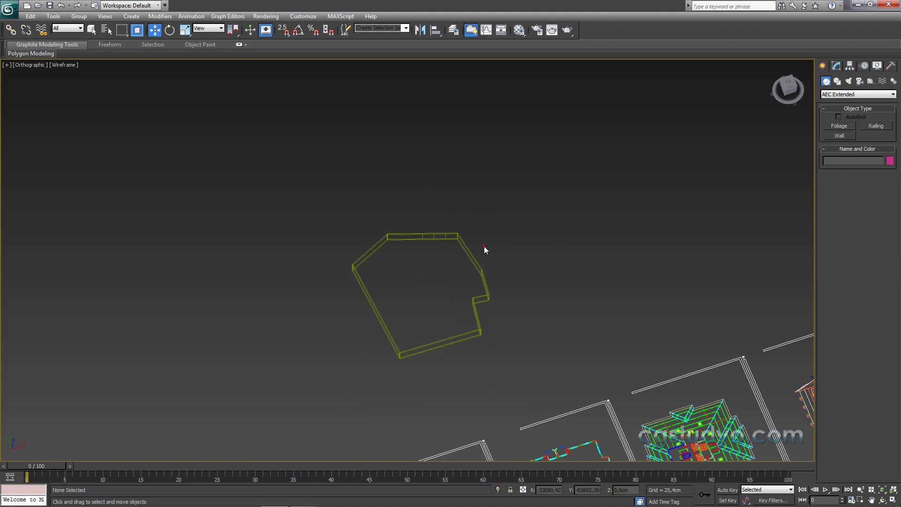
pyautogui.click(472, 252)
pyautogui.press('Delete')
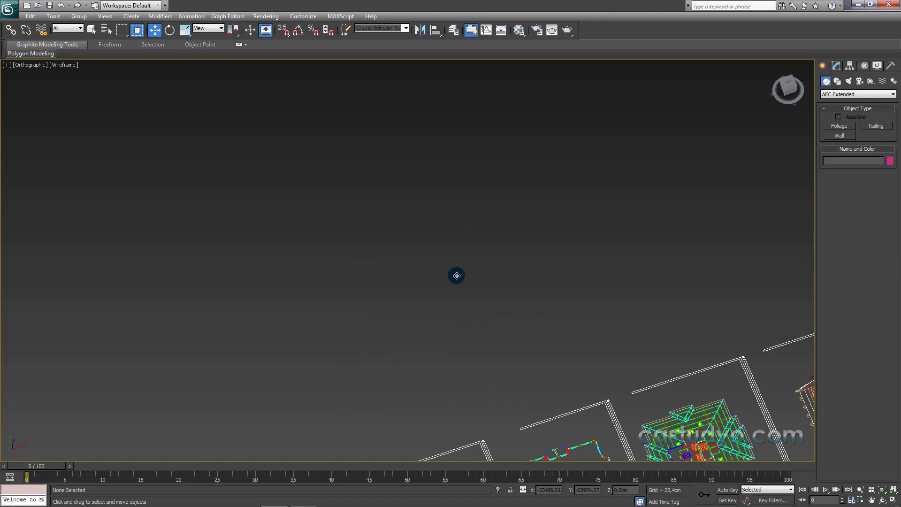
# Step: Switch to Top view and zoom in on the imported floor plan sheets
pyautogui.press('t')
pyautogui.moveTo(384, 297); pyautogui.dragTo(494, 275, button='middle')
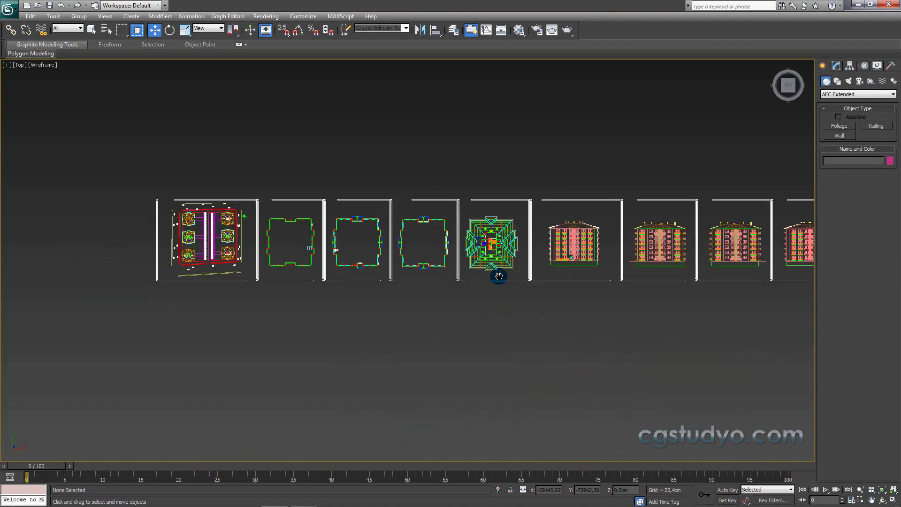
pyautogui.scroll(2, 301, 237)
pyautogui.moveTo(251, 252); pyautogui.dragTo(373, 252, button='middle')
pyautogui.scroll(1, 373, 252)
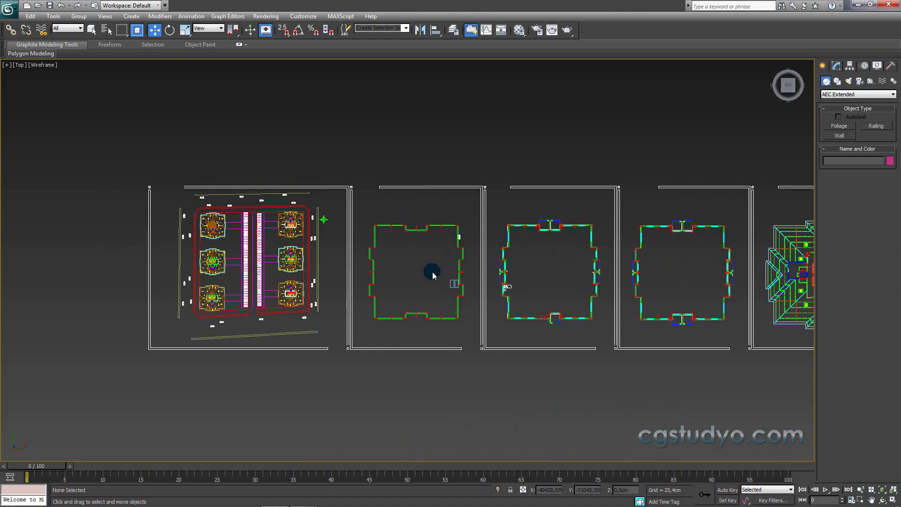
pyautogui.scroll(2, 376, 291)
pyautogui.scroll(2, 376, 293)
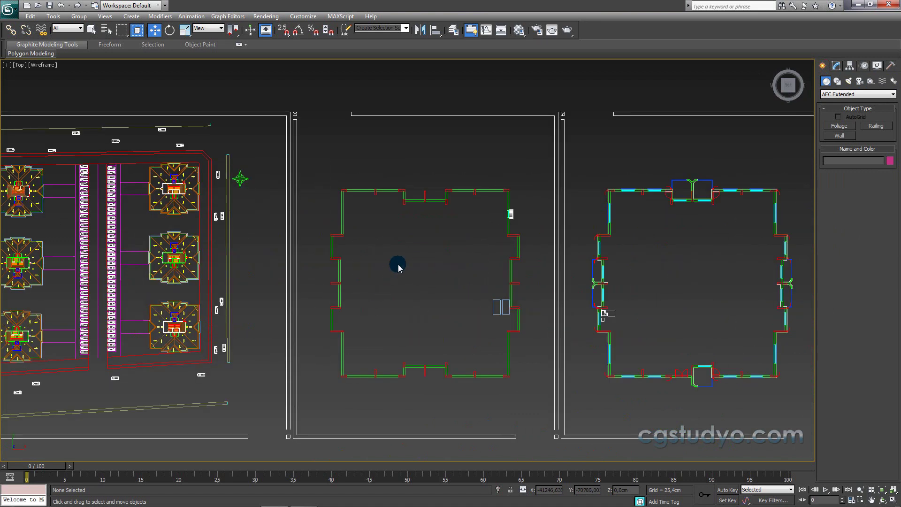
pyautogui.scroll(2, 403, 262)
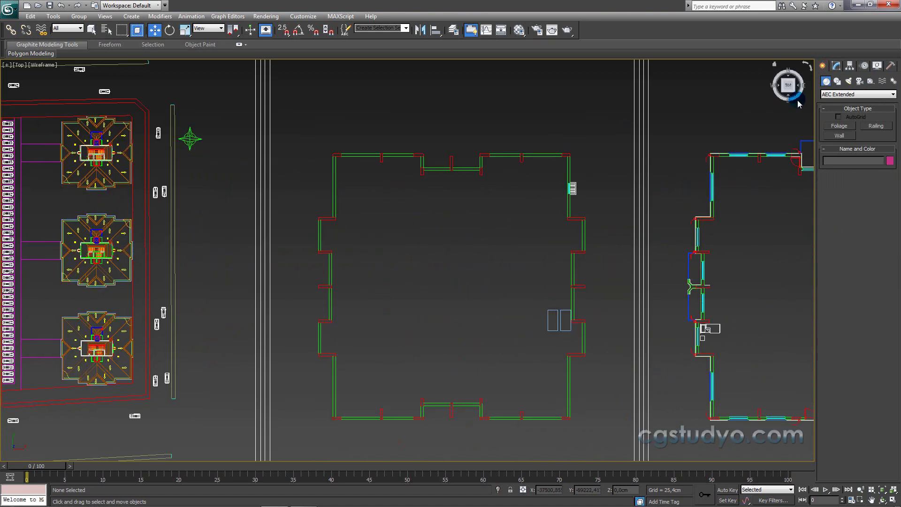
pyautogui.scroll(2, 378, 233)
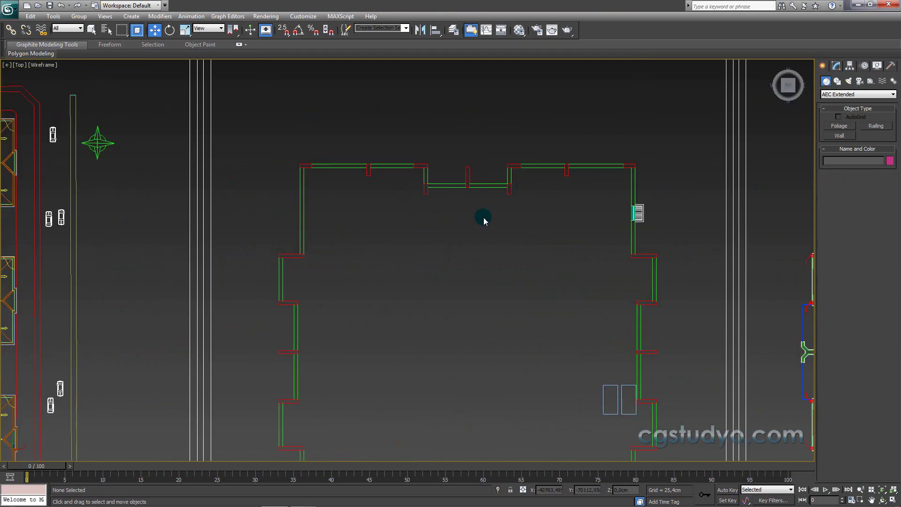
pyautogui.scroll(2, 395, 203)
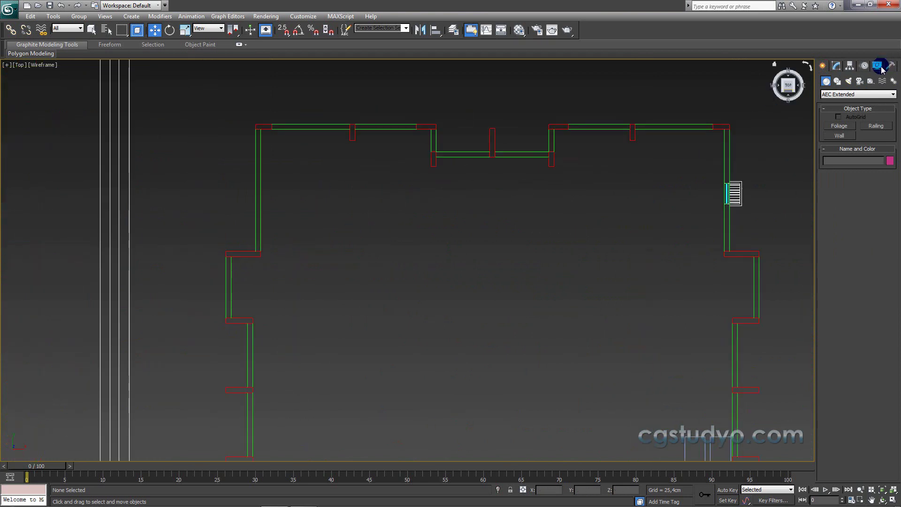
# Step: Enable 2.5D snapping and try a trial AEC Extended wall at the plan's corner
pyautogui.moveTo(282, 30); pyautogui.dragTo(283, 54)
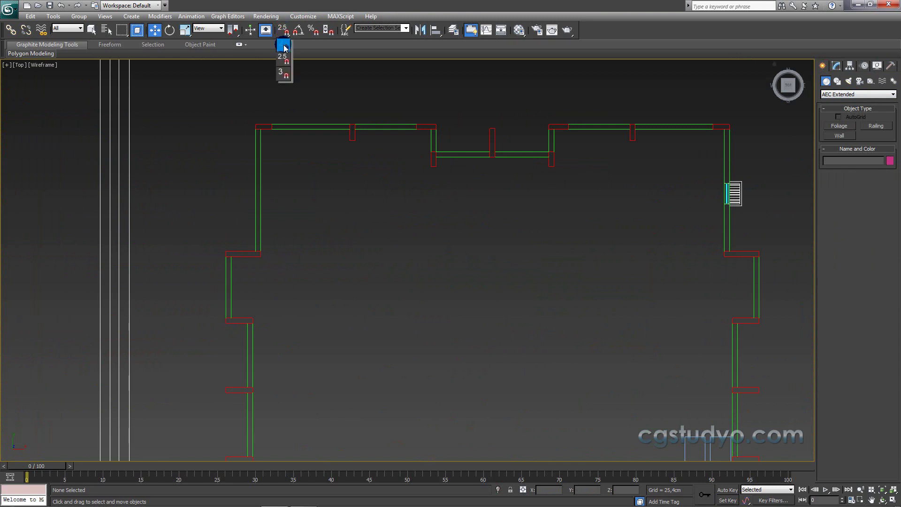
pyautogui.click(839, 135)
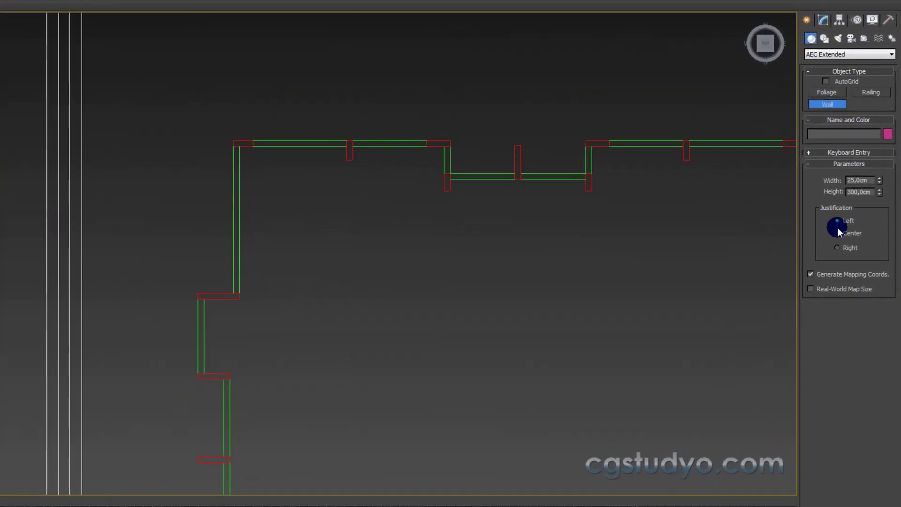
pyautogui.moveTo(737, 219); pyautogui.dragTo(523, 195, button='middle')
pyautogui.moveTo(88, 163); pyautogui.dragTo(396, 184, button='middle')
pyautogui.click(291, 145)
pyautogui.rightClick(411, 132)
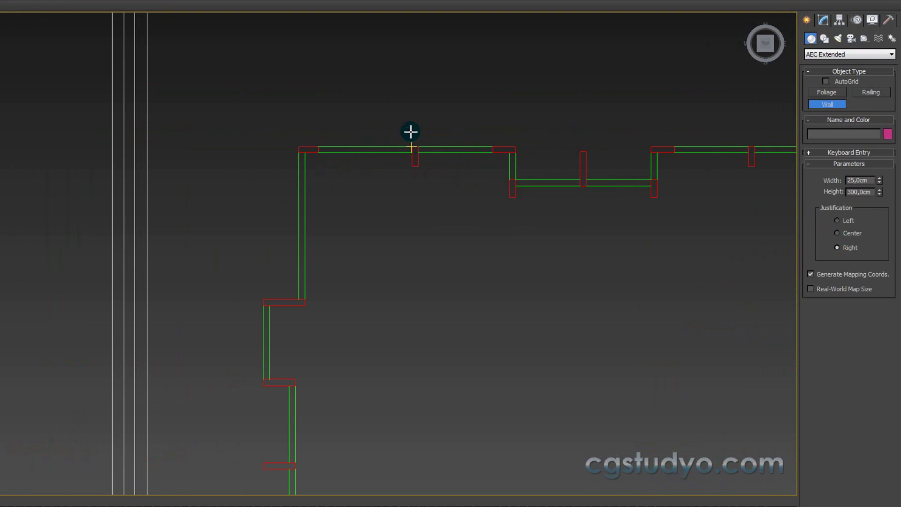
# Step: Test wall justifications with trial walls, then set Justification to Left
pyautogui.click(836, 221)
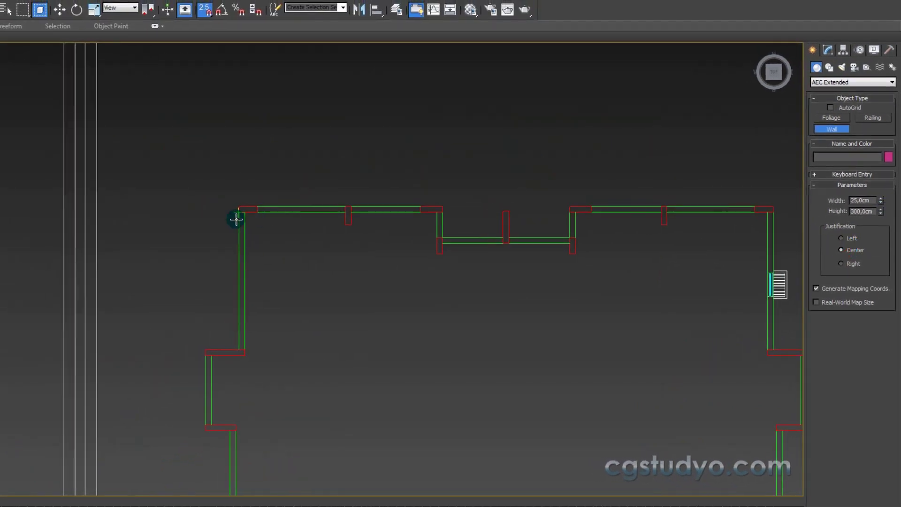
pyautogui.scroll(1, 283, 255)
pyautogui.scroll(4, 279, 255)
pyautogui.click(54, 209)
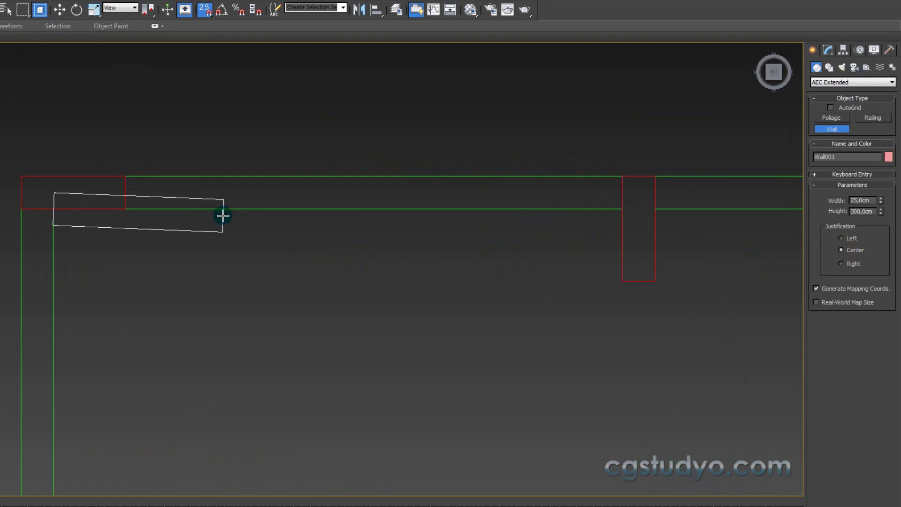
pyautogui.rightClick(201, 204)
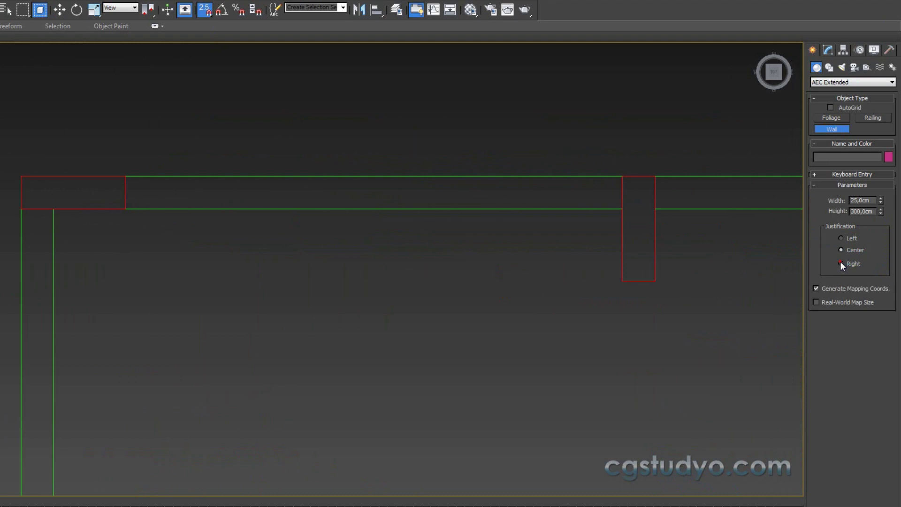
pyautogui.click(40, 174)
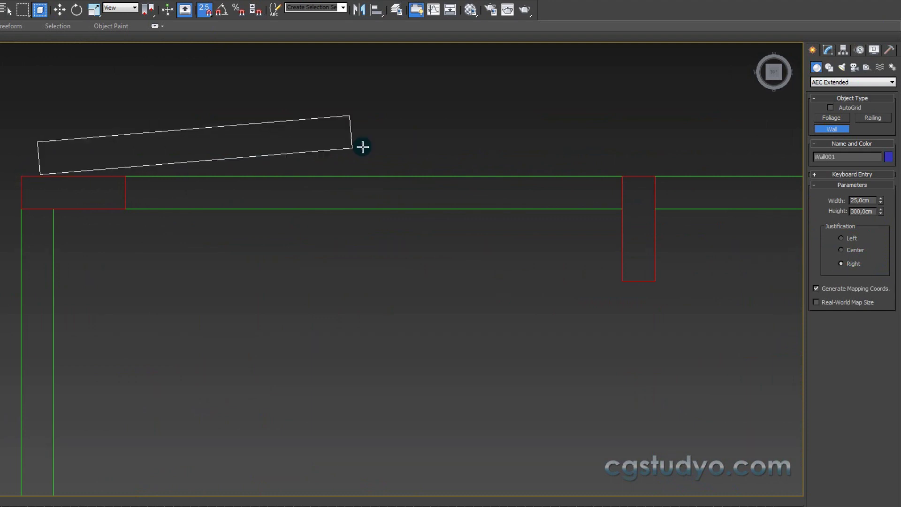
pyautogui.rightClick(546, 167)
pyautogui.click(41, 178)
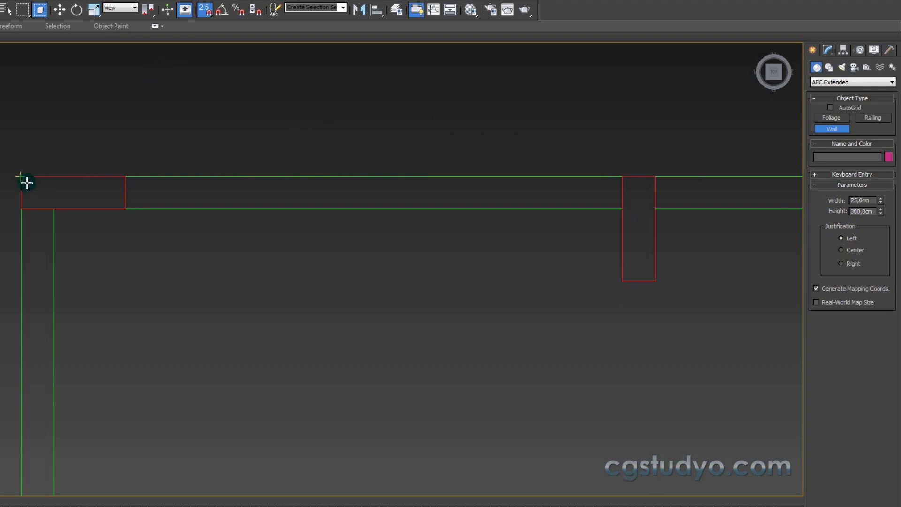
# Step: Enable Vertex snapping in the Grid and Snap Settings
pyautogui.click(205, 11)
pyautogui.rightClick(205, 10)
pyautogui.click(347, 266)
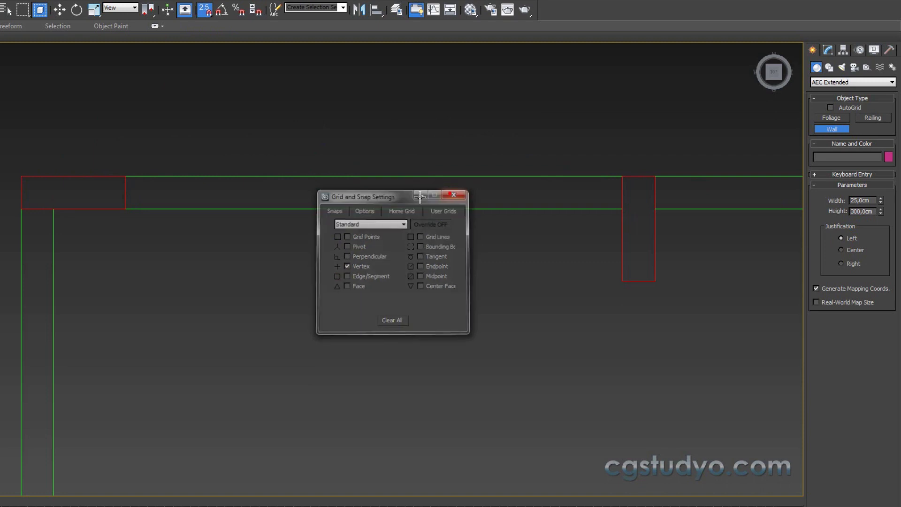
# Step: Close snap settings, frame the top walls, and confirm the 25 cm width and 300 cm height
pyautogui.click(455, 193)
pyautogui.scroll(-3, 473, 195)
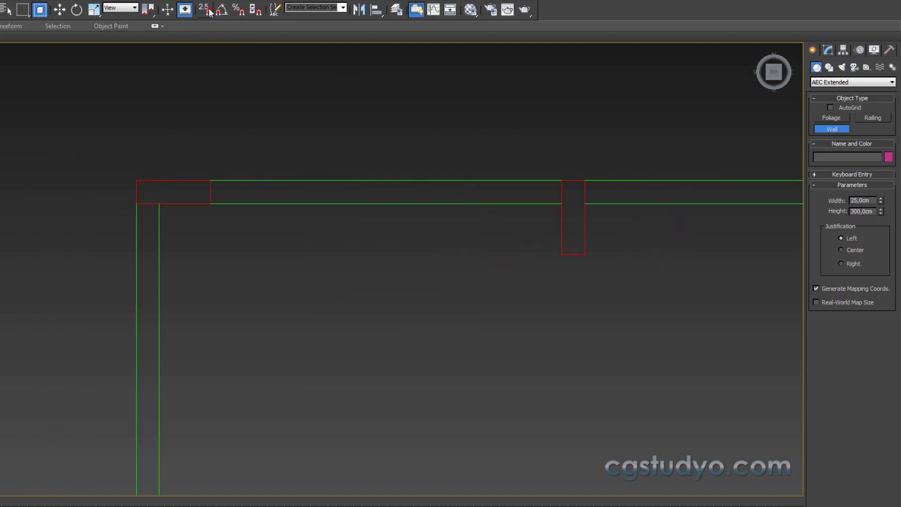
pyautogui.moveTo(260, 84)
pyautogui.mouseDown(button='middle')
pyautogui.moveTo(224, 134)
pyautogui.moveTo(163, 181)
pyautogui.mouseUp(button='middle')
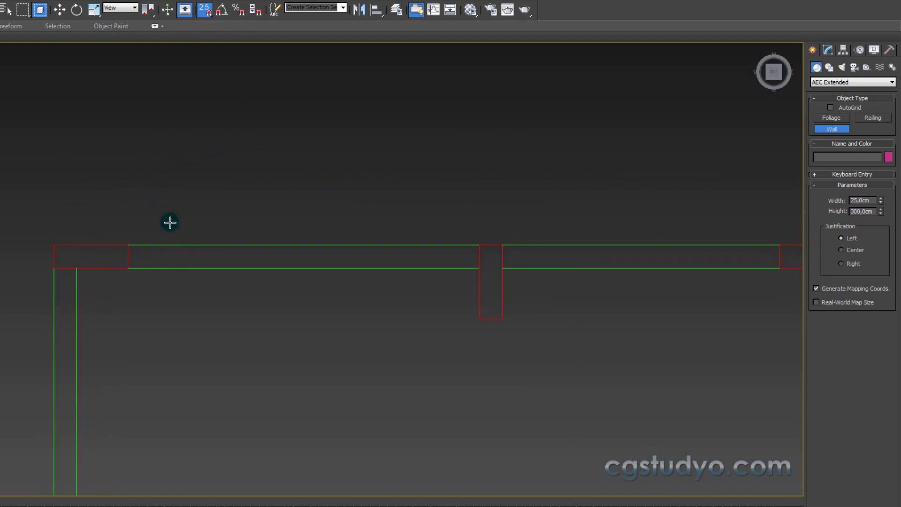
pyautogui.moveTo(793, 230); pyautogui.dragTo(664, 200, button='middle')
pyautogui.click(868, 212)
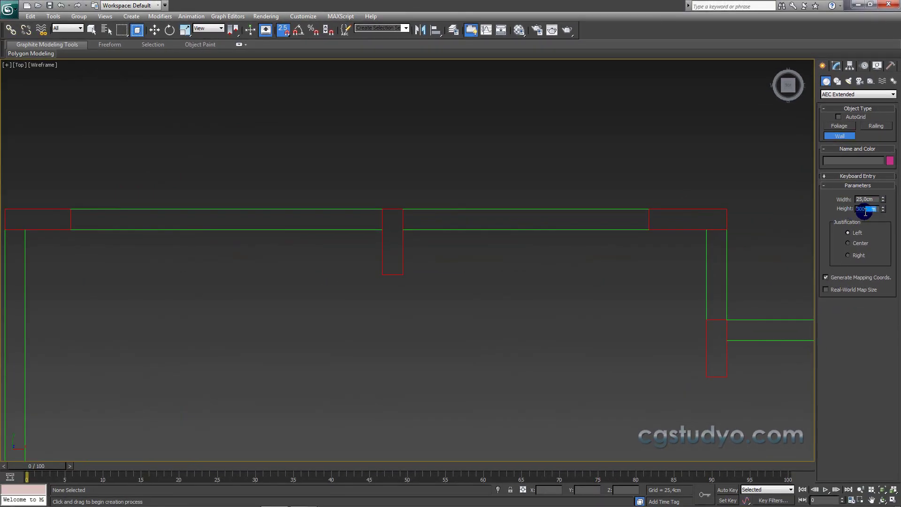
pyautogui.moveTo(544, 325); pyautogui.dragTo(524, 286, button='middle')
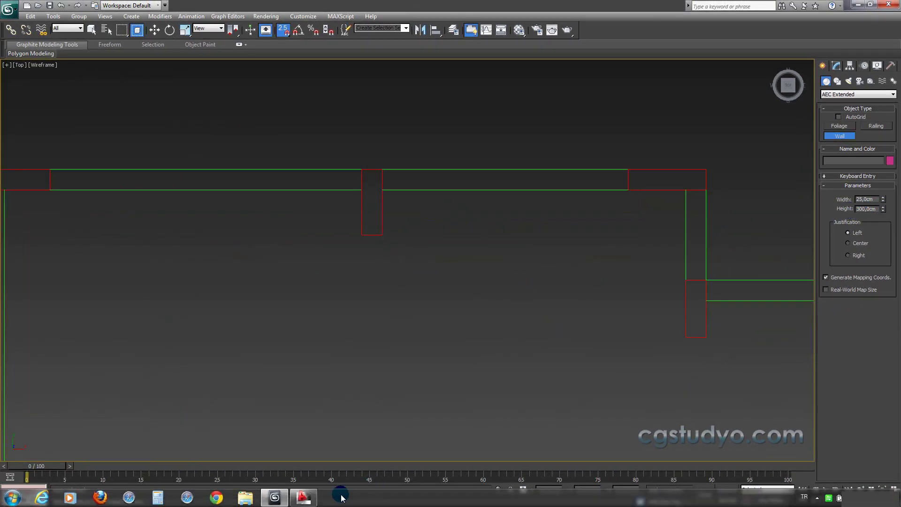
# Step: Switch to AutoCAD and pan across the building elevation sheets
pyautogui.click(304, 497)
pyautogui.scroll(-10, 417, 261)
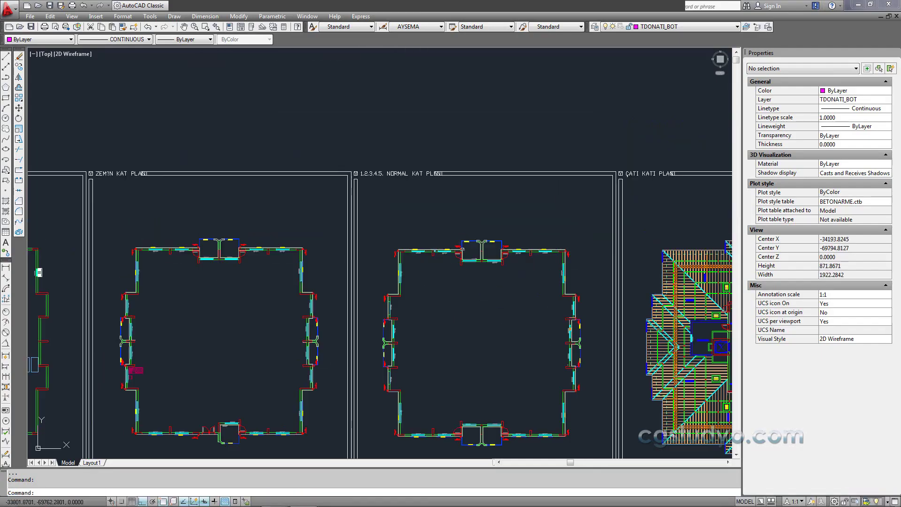
pyautogui.moveTo(689, 221); pyautogui.dragTo(417, 202, button='middle')
pyautogui.moveTo(633, 211); pyautogui.dragTo(417, 196, button='middle')
pyautogui.moveTo(580, 192)
pyautogui.mouseDown(button='middle')
pyautogui.moveTo(466, 150)
pyautogui.moveTo(539, 266)
pyautogui.moveTo(469, 132)
pyautogui.mouseUp(button='middle')
pyautogui.scroll(-2, 423, 178)
pyautogui.scroll(-4, 540, 266)
pyautogui.scroll(-4, 464, 287)
pyautogui.scroll(4, 465, 287)
pyautogui.scroll(6, 528, 243)
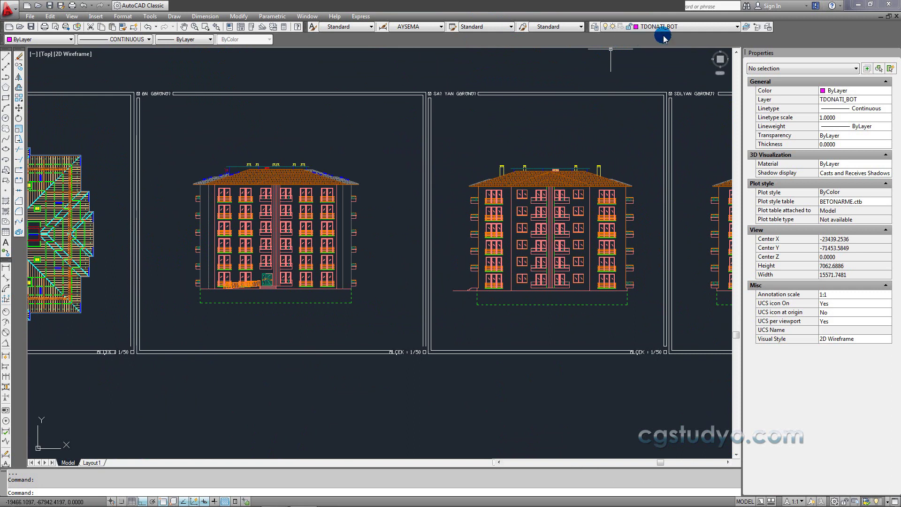
# Step: Browse the layer list, then open hayatsitesi.dwg from the desktop
pyautogui.click(690, 28)
pyautogui.click(736, 240)
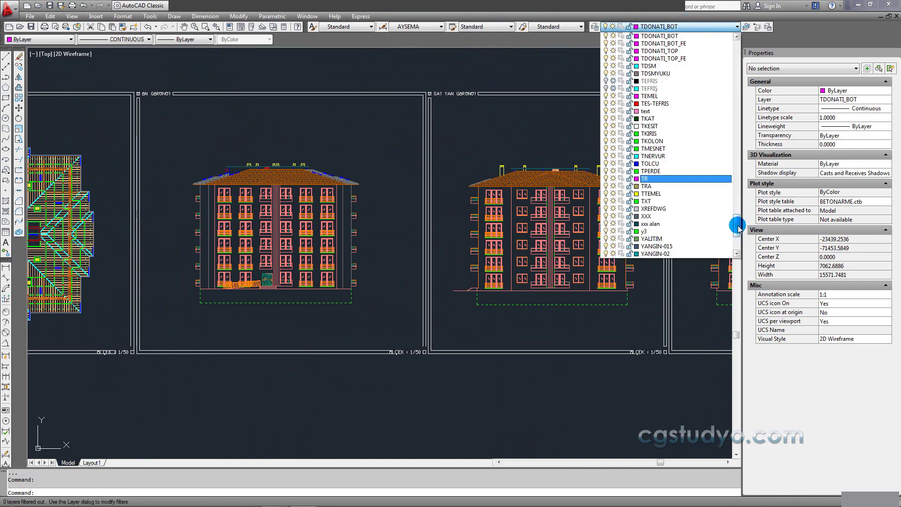
pyautogui.moveTo(740, 213); pyautogui.dragTo(740, 232)
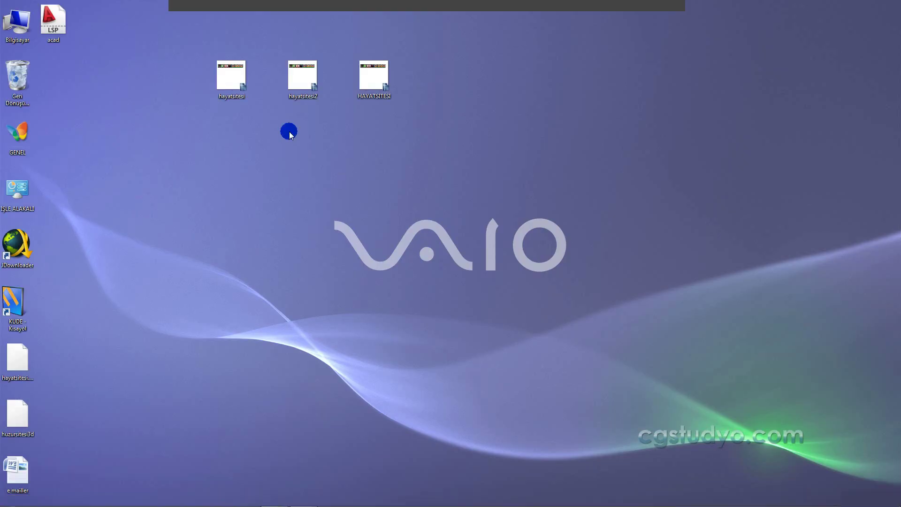
pyautogui.click(241, 78)
pyautogui.doubleClick(241, 78)
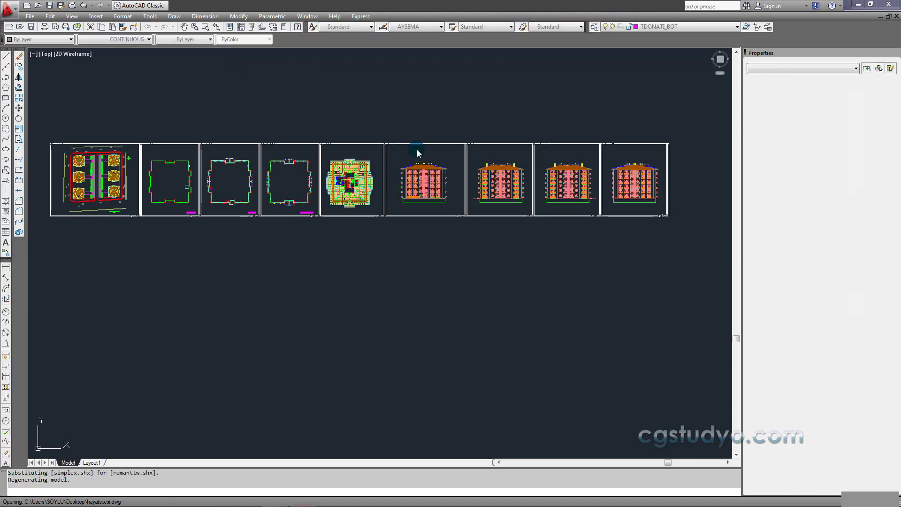
# Step: Dismiss the AutoLISP prompt and zoom into the elevation close-up
pyautogui.click(549, 165)
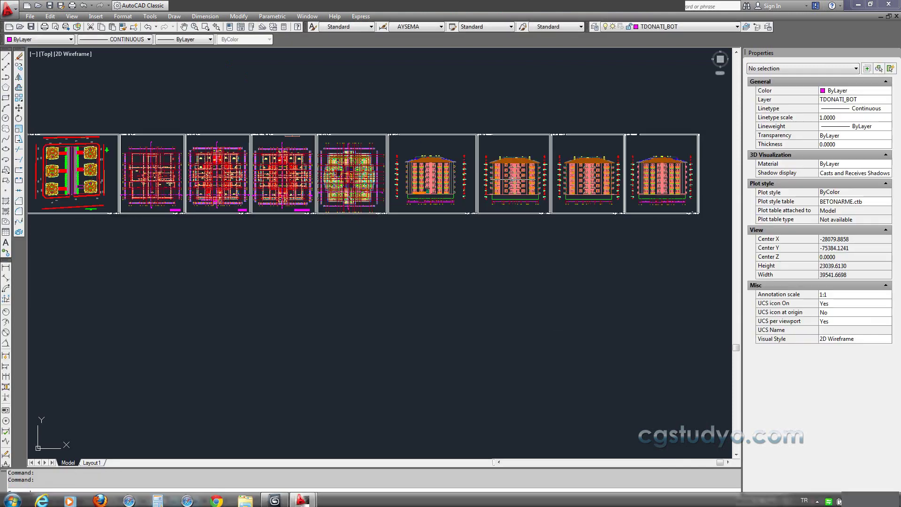
pyautogui.scroll(5, 544, 182)
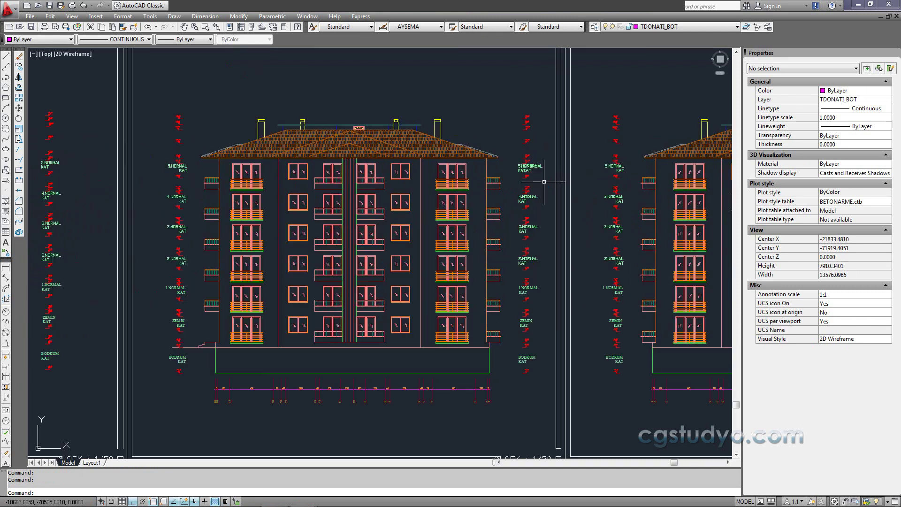
pyautogui.scroll(5, 201, 306)
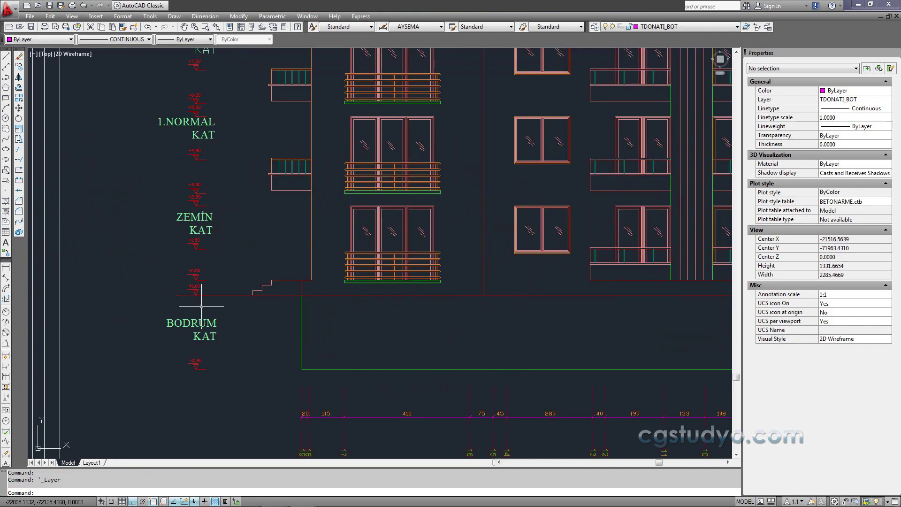
pyautogui.moveTo(311, 284); pyautogui.dragTo(336, 292, button='middle')
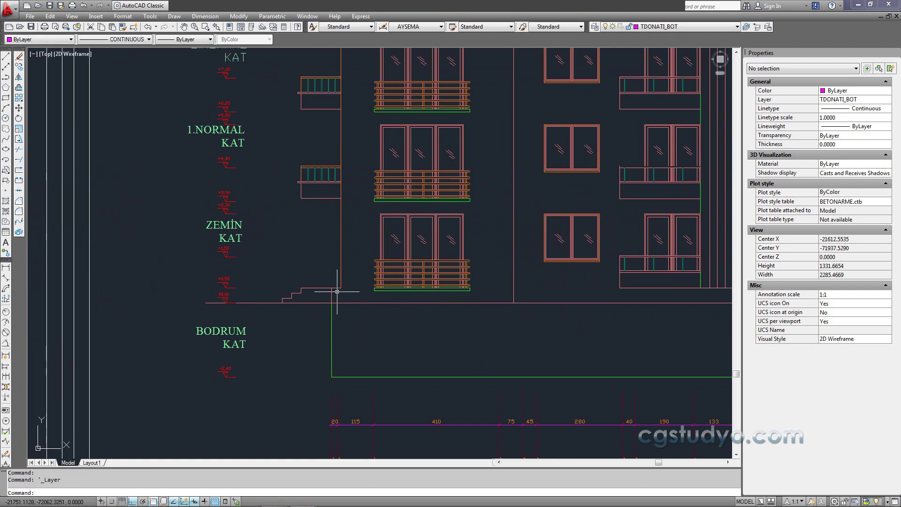
# Step: Undo the last two line stretches and zoom to the floor level labels
pyautogui.hotkey('ctrl', 'z')
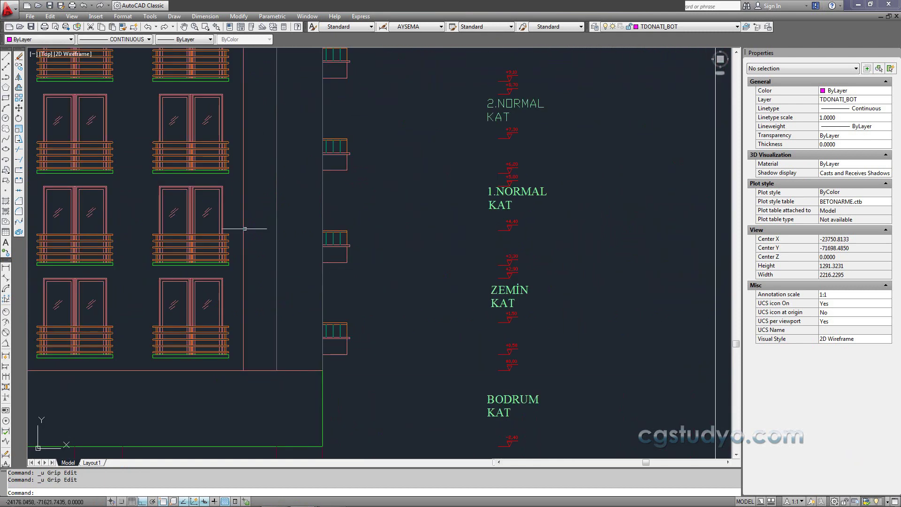
pyautogui.hotkey('ctrl', 'z')
pyautogui.scroll(5, 356, 210)
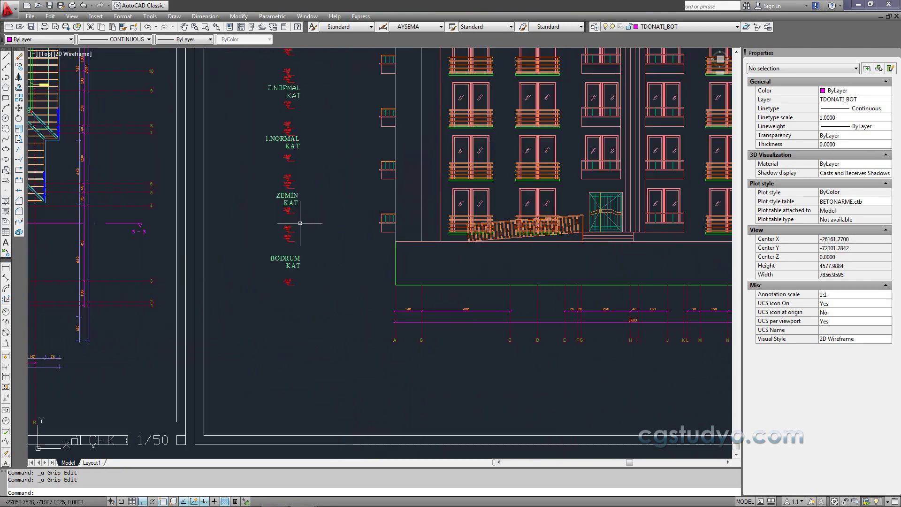
pyautogui.scroll(-2, 381, 203)
pyautogui.scroll(-2, 357, 235)
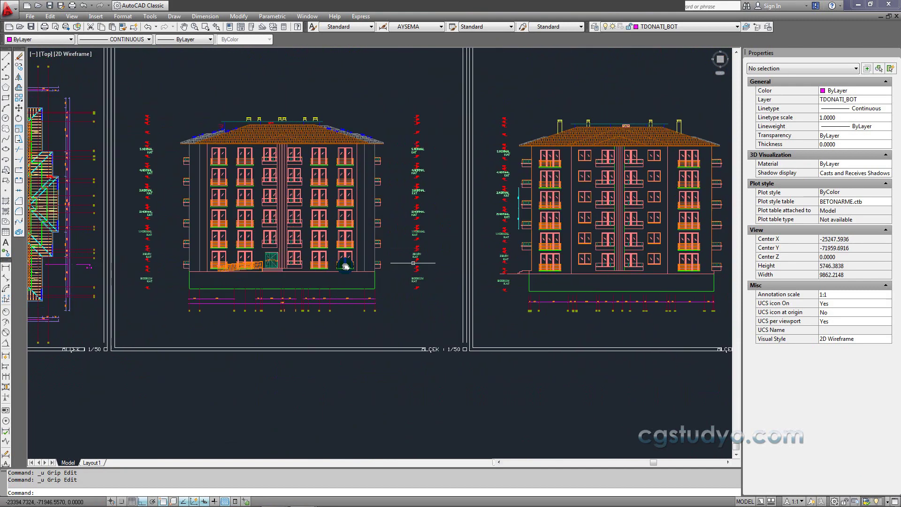
pyautogui.scroll(-2, 334, 263)
pyautogui.scroll(6, 334, 264)
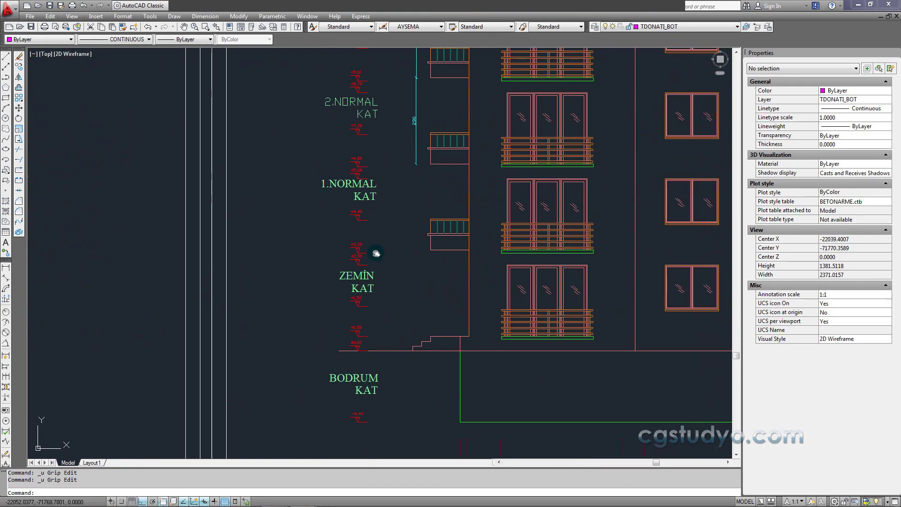
pyautogui.scroll(2, 376, 253)
# Step: Stretch the two short level lines beside ZEMİN KAT across the facade
pyautogui.click(300, 288)
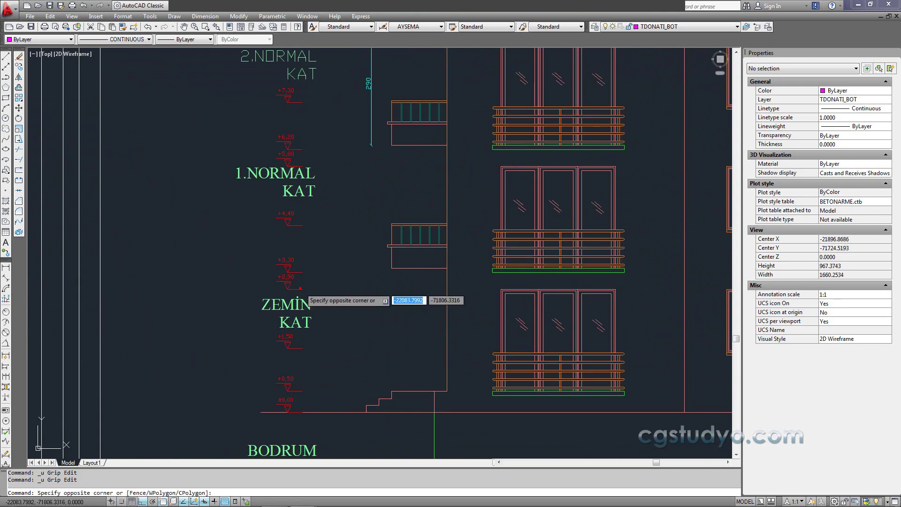
pyautogui.click(302, 289)
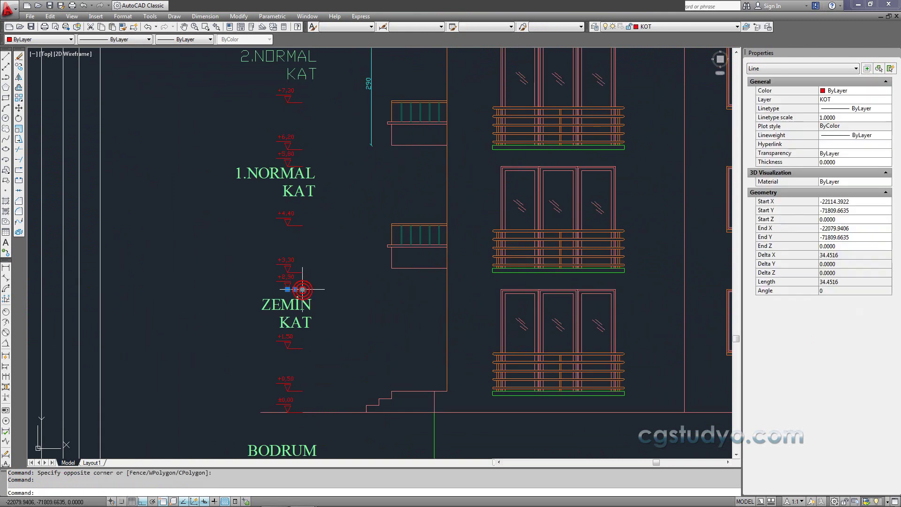
pyautogui.click(302, 289)
pyautogui.click(663, 295)
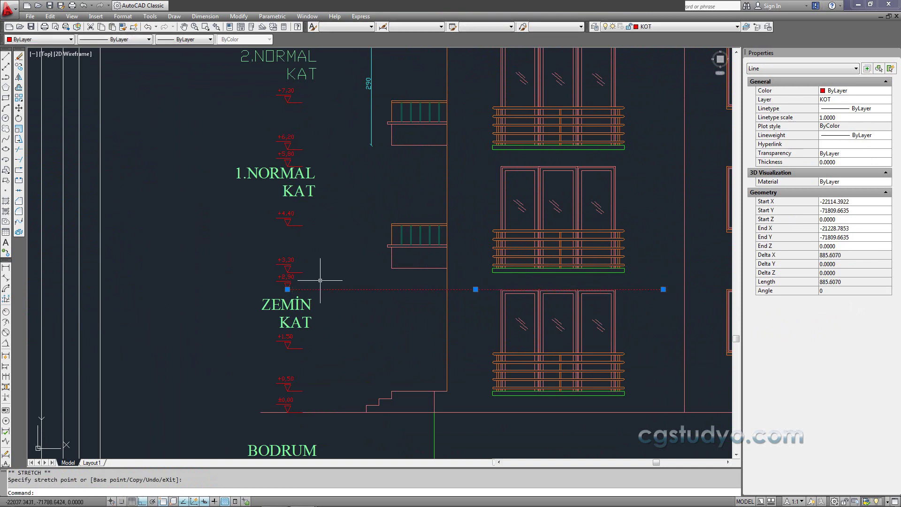
pyautogui.press('Escape')
pyautogui.press('Escape')
pyautogui.click(300, 273)
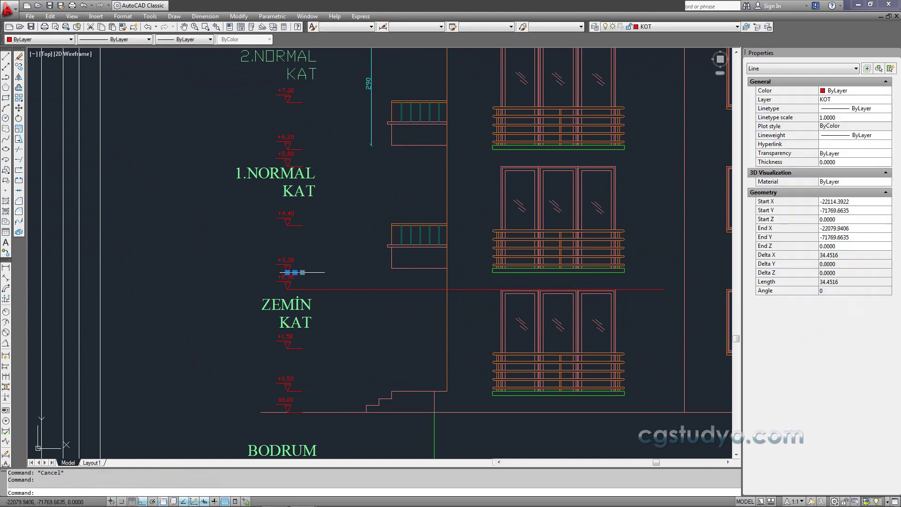
pyautogui.click(302, 272)
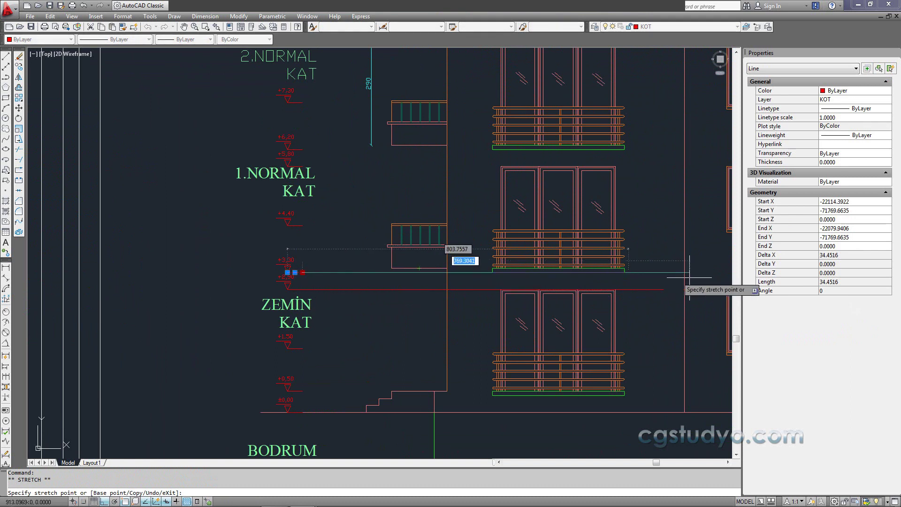
pyautogui.click(662, 276)
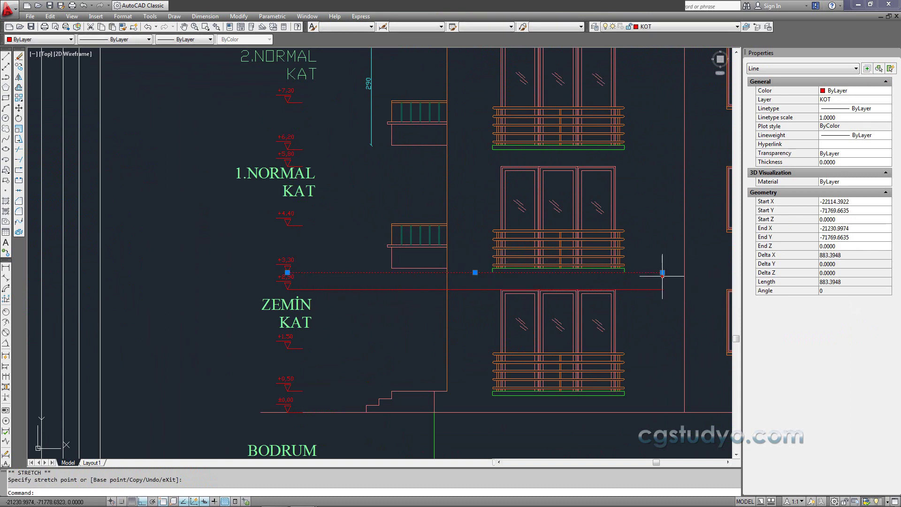
pyautogui.press('Escape')
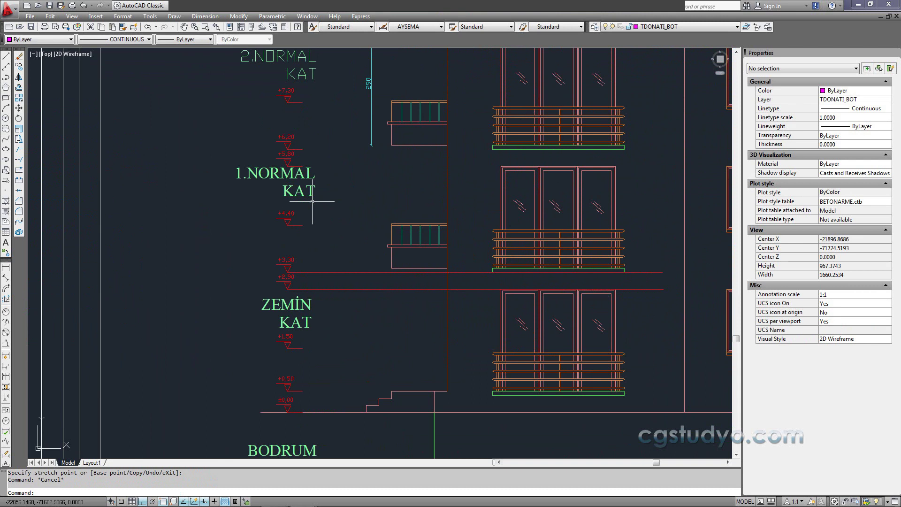
# Step: Stretch the +5,80 and +9,10 level lines across the facade
pyautogui.moveTo(312, 202); pyautogui.dragTo(313, 227, button='middle')
pyautogui.click(300, 175)
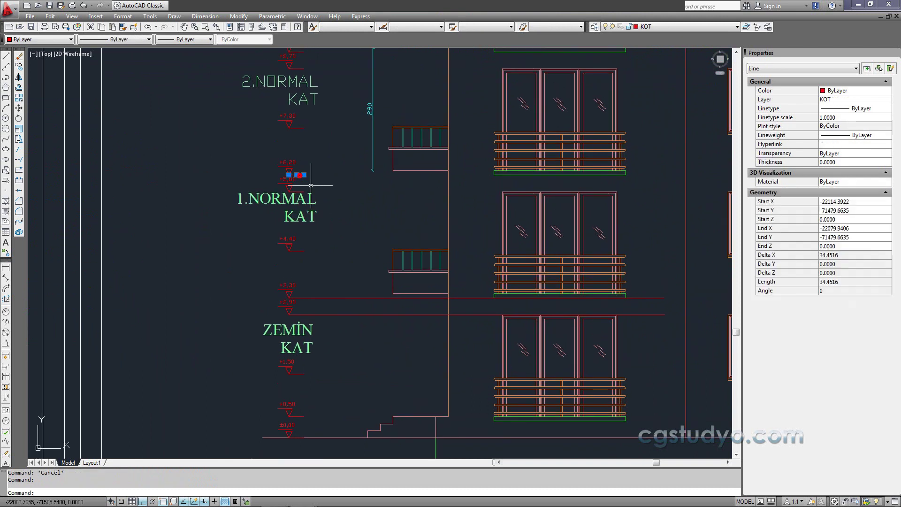
pyautogui.click(304, 174)
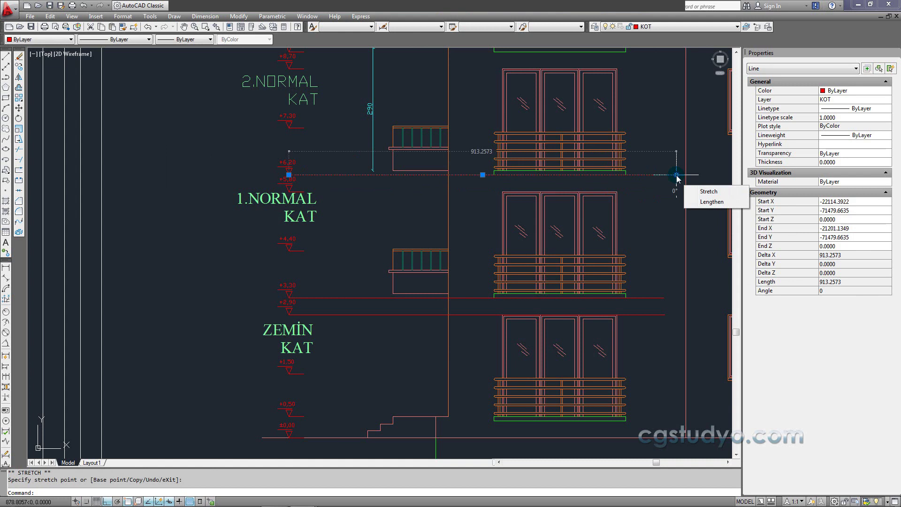
pyautogui.click(676, 177)
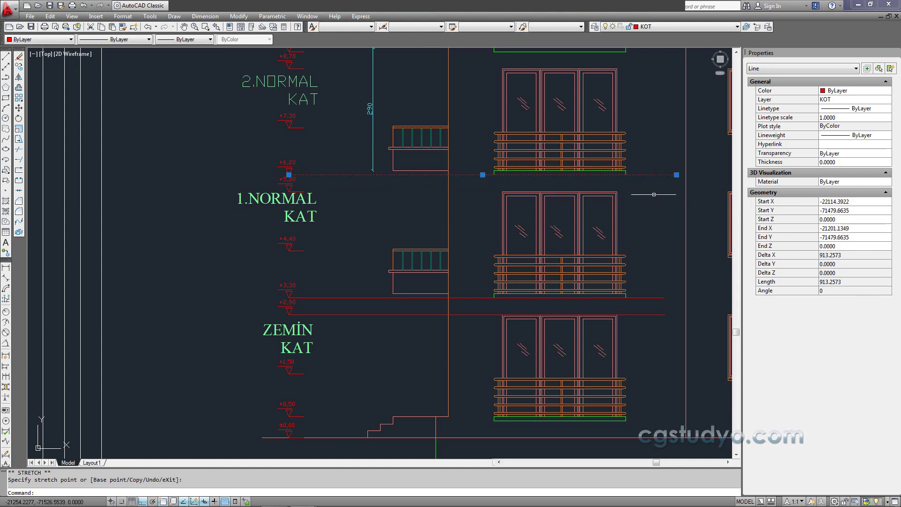
pyautogui.press('Escape')
pyautogui.moveTo(535, 172); pyautogui.dragTo(483, 281, button='middle')
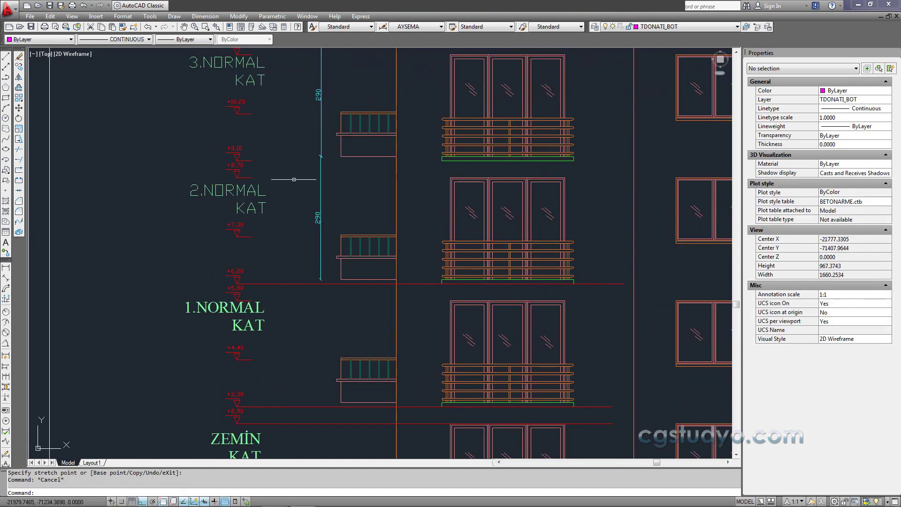
pyautogui.click(244, 160)
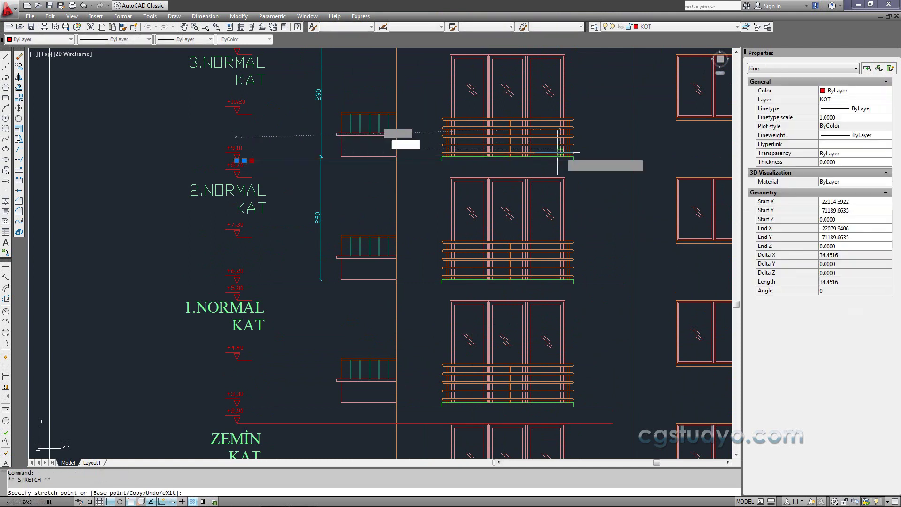
pyautogui.click(614, 160)
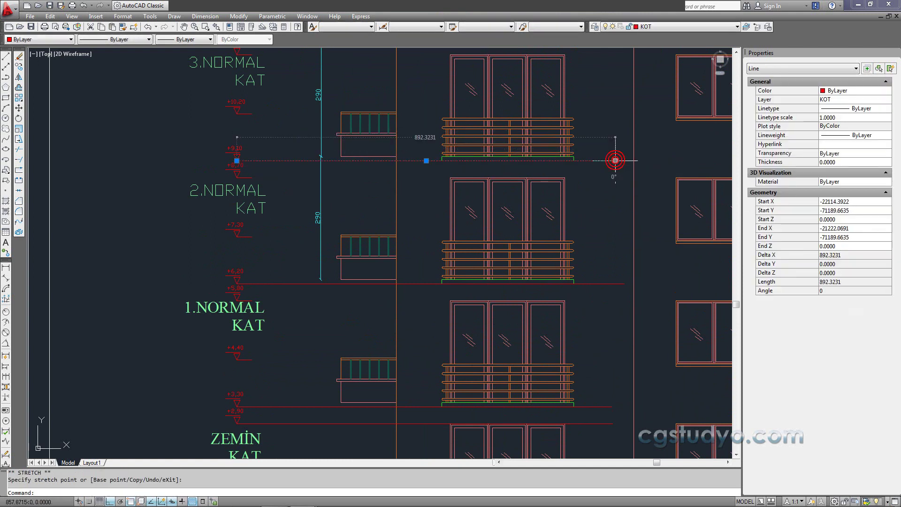
pyautogui.press('Escape')
# Step: Erase the old 290 height dimension
pyautogui.moveTo(565, 216); pyautogui.dragTo(573, 163, button='middle')
pyautogui.click(332, 136)
pyautogui.click(302, 161)
pyautogui.press('Delete')
pyautogui.click(339, 67)
pyautogui.click(329, 102)
pyautogui.moveTo(286, 146); pyautogui.dragTo(267, 167, button='middle')
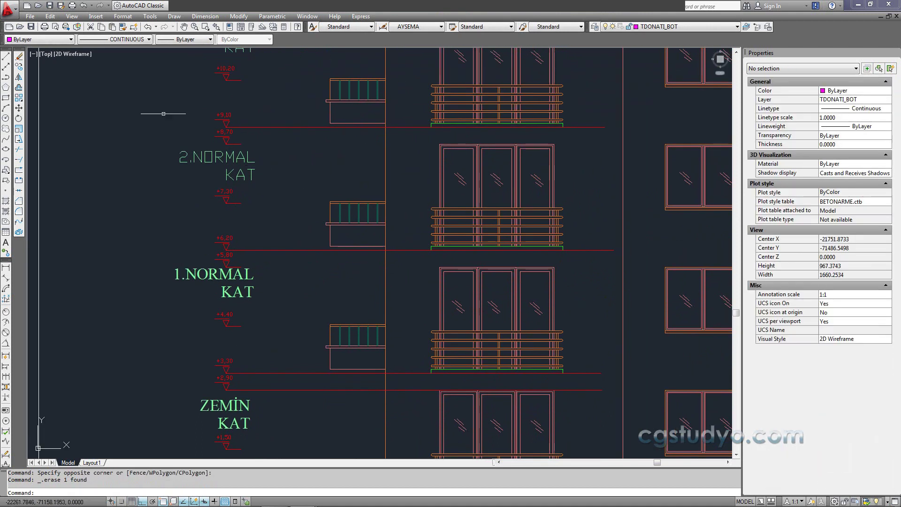
# Step: Add a 290 linear dimension between the +5,80 and +8,70 level lines
pyautogui.click(6, 269)
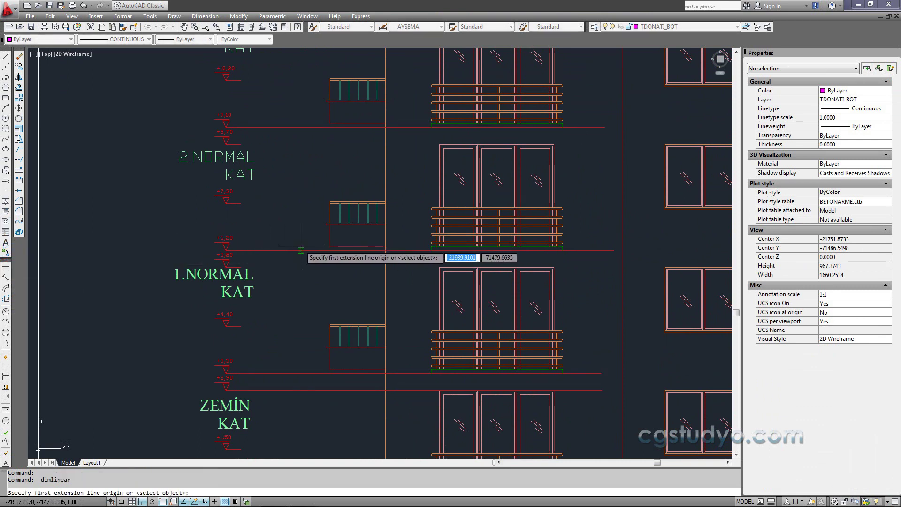
pyautogui.click(301, 249)
pyautogui.click(302, 126)
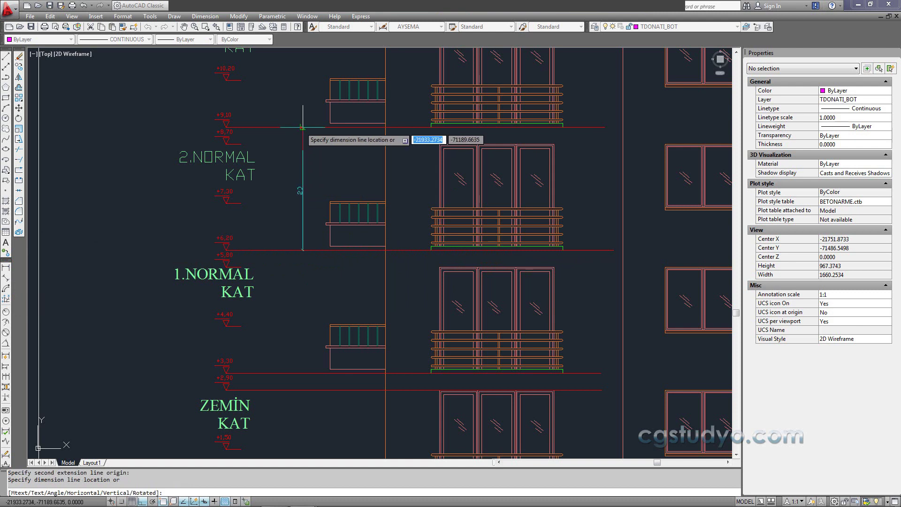
pyautogui.click(301, 127)
pyautogui.moveTo(346, 151); pyautogui.dragTo(354, 248, button='middle')
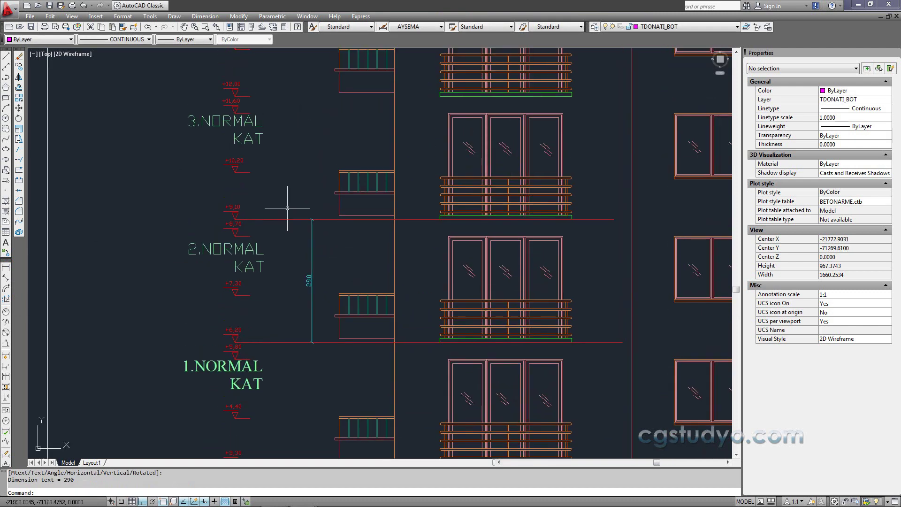
pyautogui.moveTo(299, 213); pyautogui.dragTo(294, 122, button='middle')
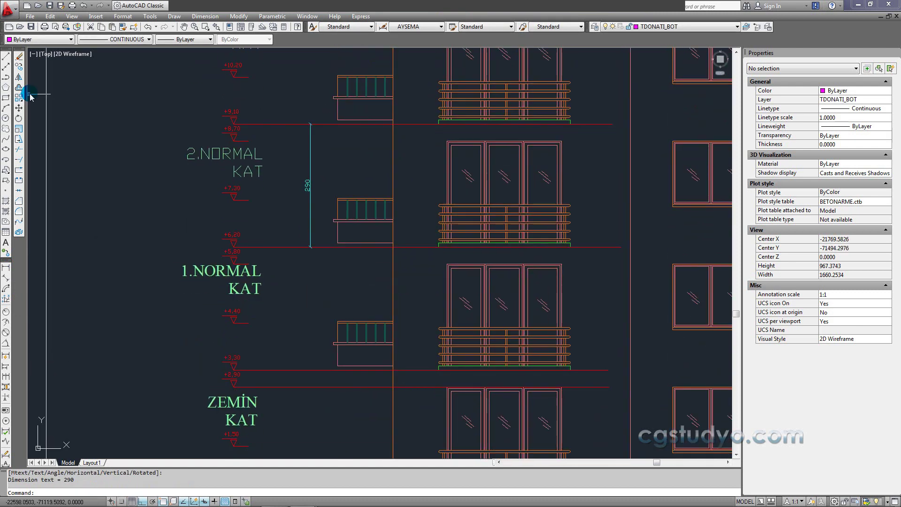
# Step: Abandon a 287 dimension and stretch the level line near +11,60 across the facade
pyautogui.click(6, 267)
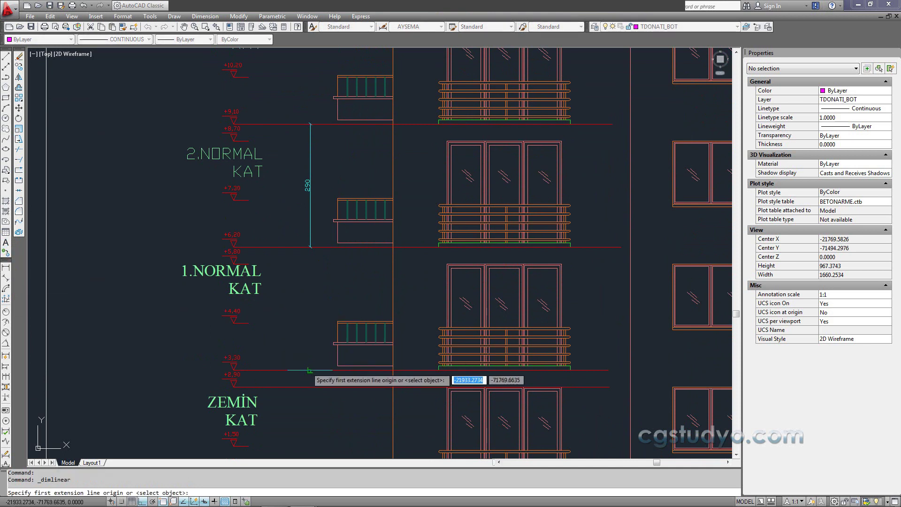
pyautogui.click(309, 370)
pyautogui.click(309, 247)
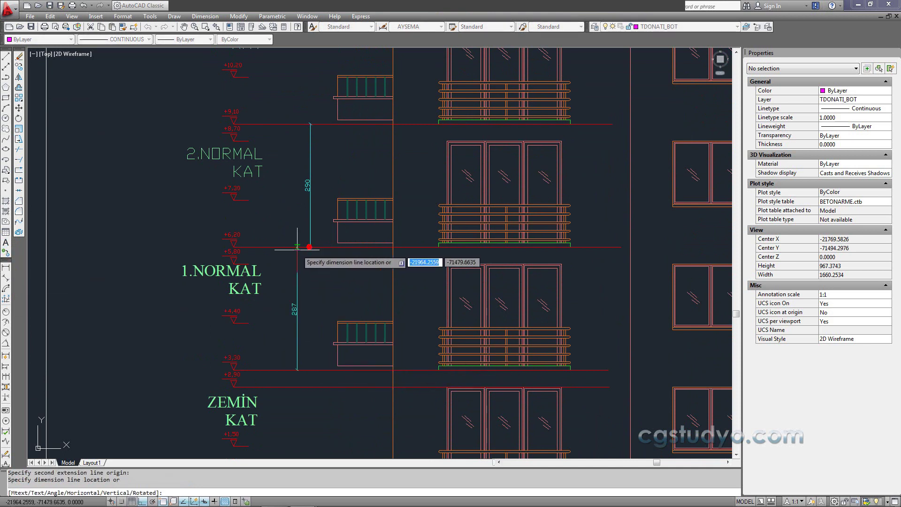
pyautogui.press('Escape')
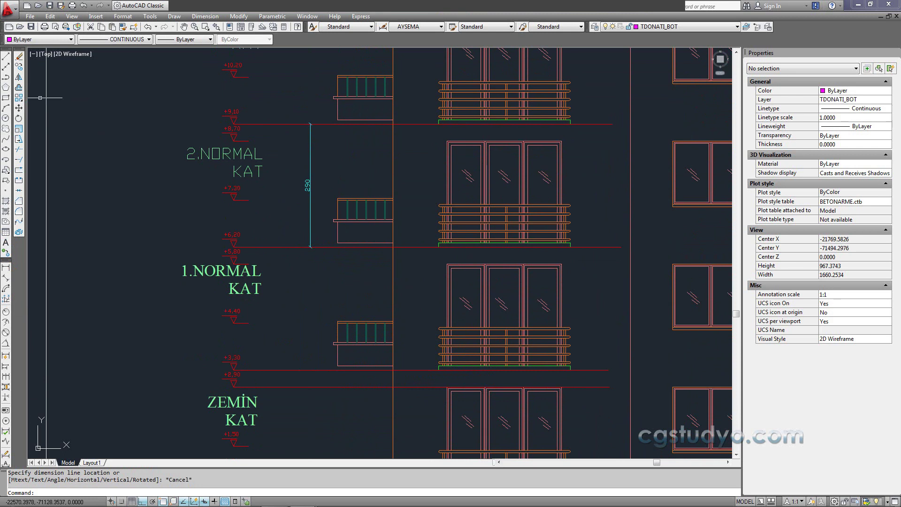
pyautogui.moveTo(270, 242); pyautogui.dragTo(265, 361, button='middle')
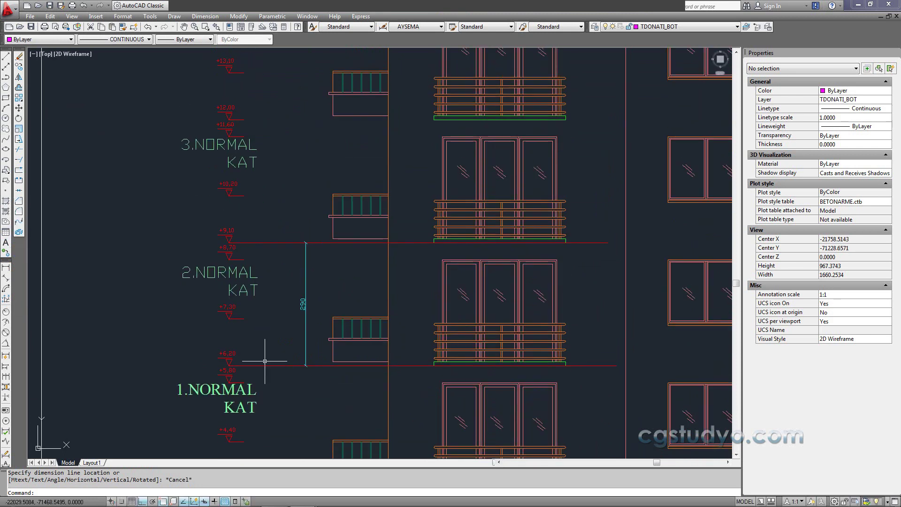
pyautogui.click(243, 120)
pyautogui.click(243, 120)
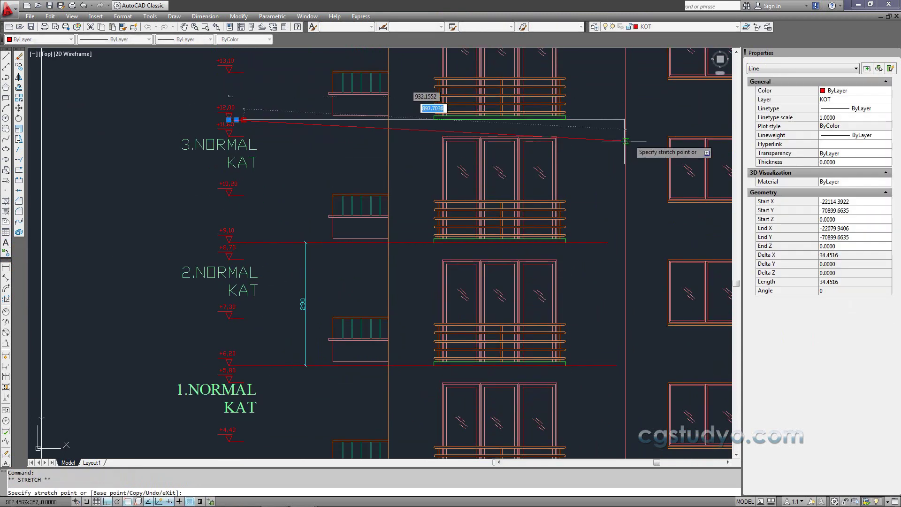
pyautogui.click(618, 121)
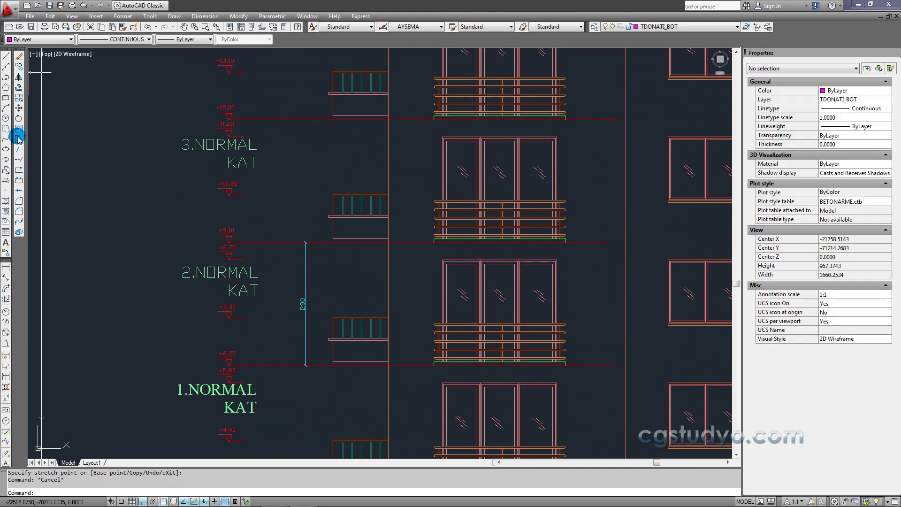
# Step: Add a second 290 dimension above the first, up to the upper level line
pyautogui.click(6, 266)
pyautogui.click(305, 242)
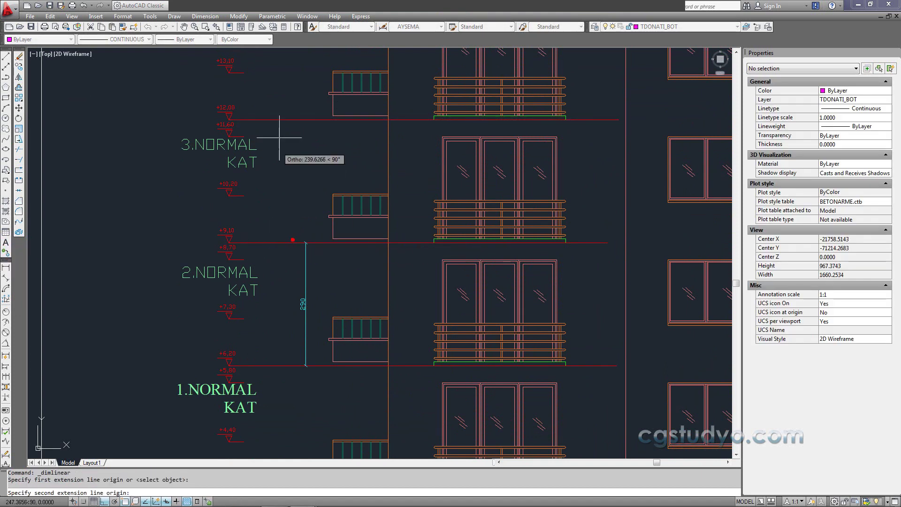
pyautogui.click(291, 120)
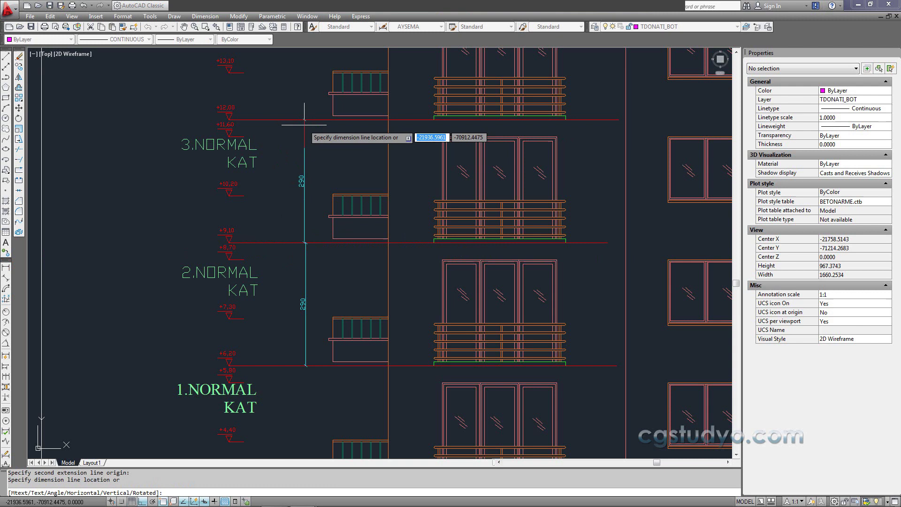
pyautogui.click(304, 182)
pyautogui.press('Escape')
# Step: Add a 290 dimension between the first floor and ground floor levels
pyautogui.moveTo(336, 250); pyautogui.dragTo(335, 226, button='middle')
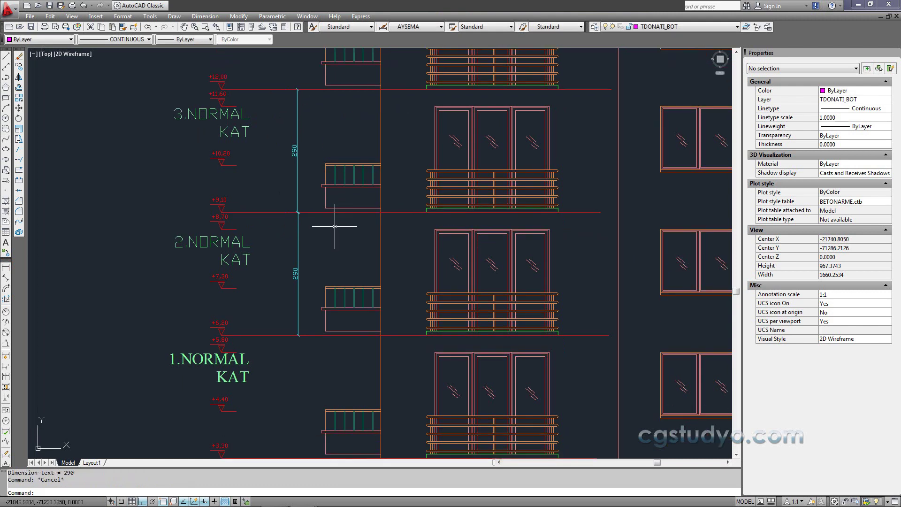
pyautogui.scroll(-2, 335, 227)
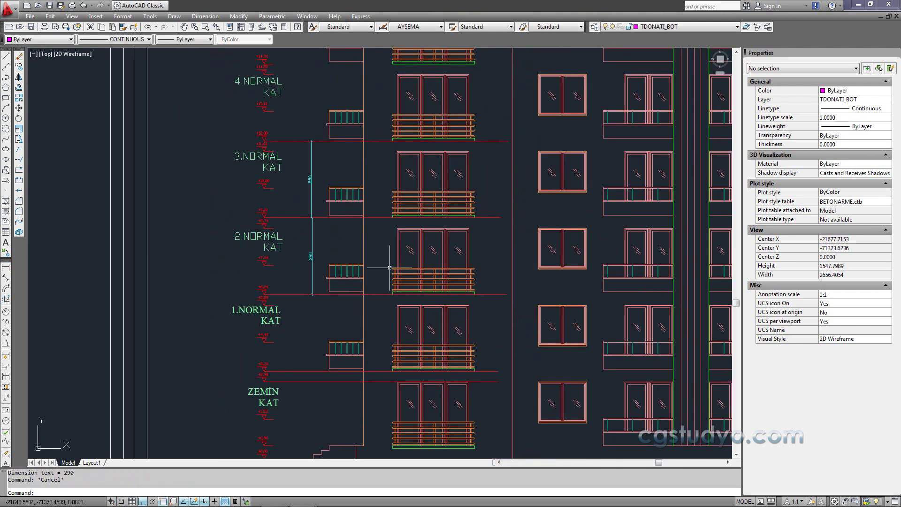
pyautogui.scroll(2, 241, 297)
pyautogui.scroll(1, 261, 328)
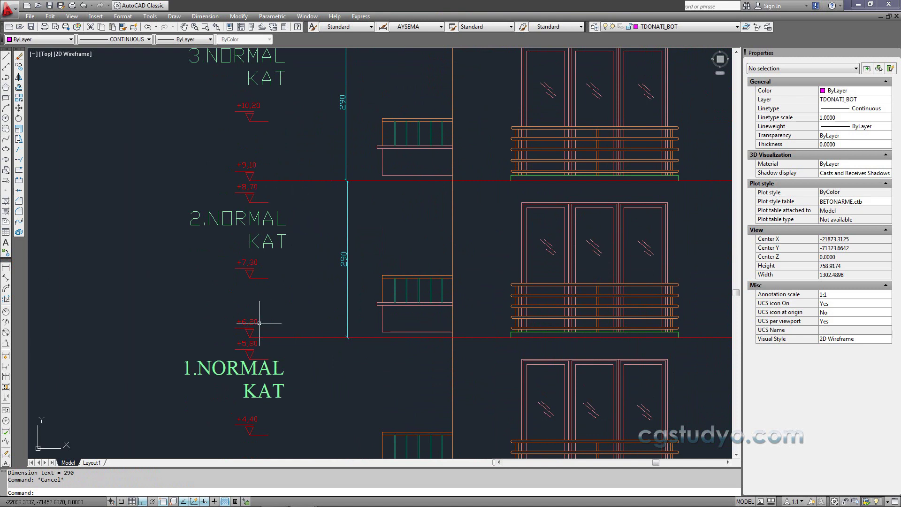
pyautogui.moveTo(323, 332); pyautogui.dragTo(346, 189, button='middle')
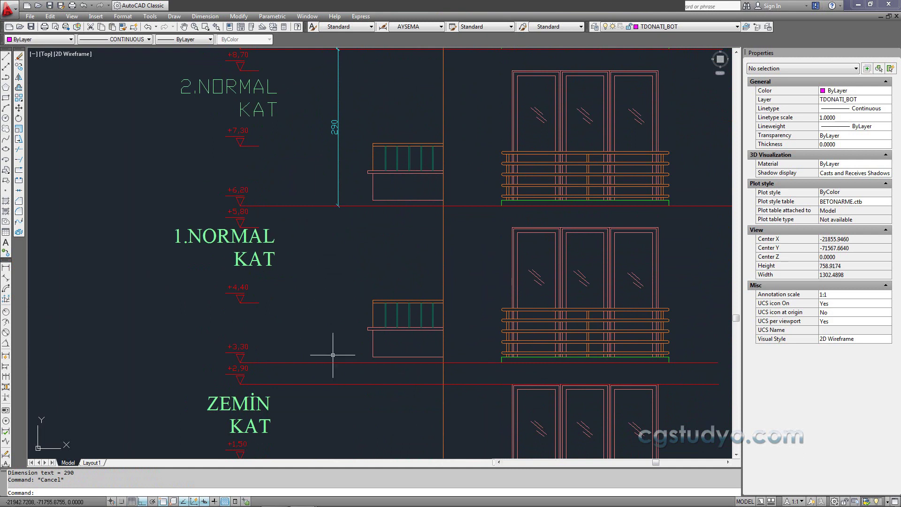
pyautogui.click(3, 257)
pyautogui.click(337, 206)
pyautogui.click(337, 361)
pyautogui.scroll(-4, 340, 321)
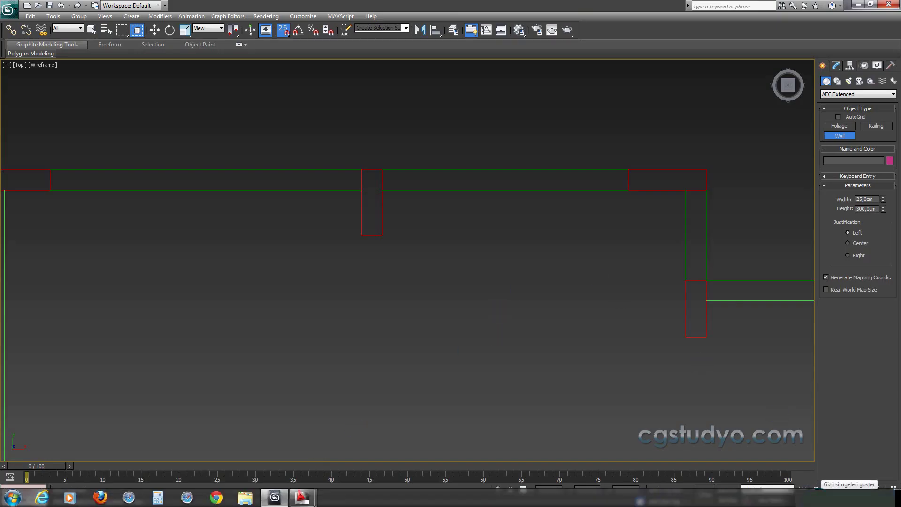
# Step: Zoom and pan the Top view until the plan's top-left wall corner is enlarged and centred
pyautogui.scroll(-5, 436, 134)
pyautogui.scroll(-3, 436, 135)
pyautogui.scroll(-2, 458, 196)
pyautogui.moveTo(458, 196); pyautogui.dragTo(453, 86, button='middle')
pyautogui.scroll(-2, 438, 149)
pyautogui.scroll(1, 468, 199)
pyautogui.moveTo(381, 197); pyautogui.dragTo(360, 168, button='middle')
pyautogui.scroll(2, 346, 236)
pyautogui.moveTo(346, 235); pyautogui.dragTo(388, 324, button='middle')
pyautogui.scroll(1, 297, 177)
pyautogui.moveTo(296, 178)
pyautogui.mouseDown(button='middle')
pyautogui.moveTo(317, 237)
pyautogui.moveTo(244, 234)
pyautogui.mouseUp(button='middle')
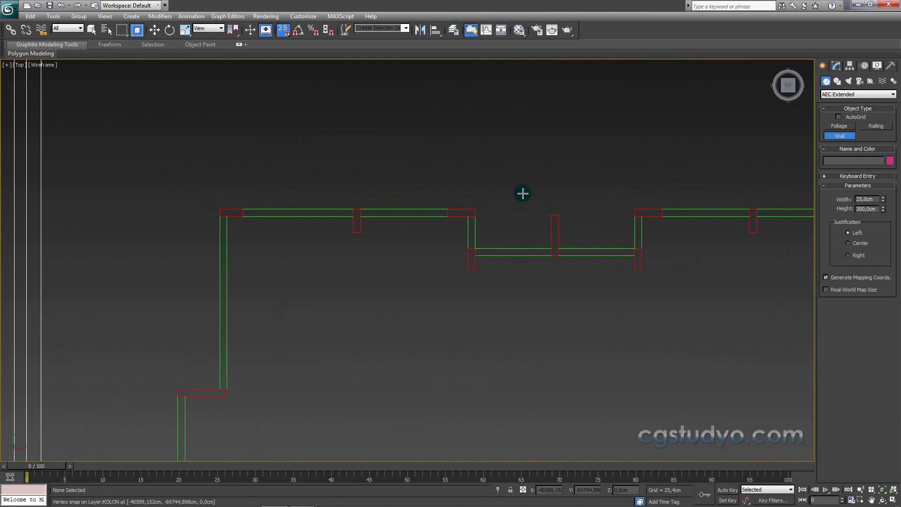
pyautogui.moveTo(521, 193); pyautogui.dragTo(420, 224, button='middle')
pyautogui.scroll(2, 113, 241)
pyautogui.moveTo(120, 235); pyautogui.dragTo(113, 198, button='middle')
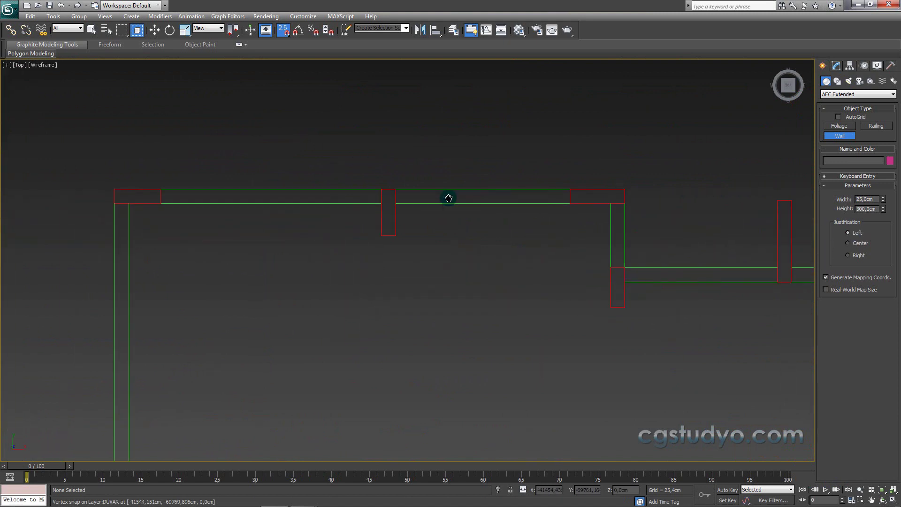
# Step: Start the 25 cm wall at the top-left corner, run it to the column corner, then down, redoing one wrong vertex
pyautogui.click(117, 188)
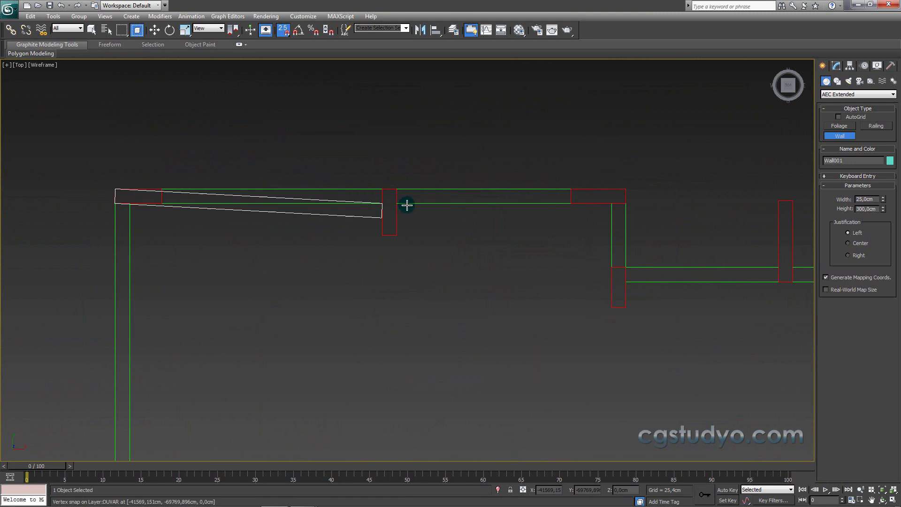
pyautogui.click(628, 190)
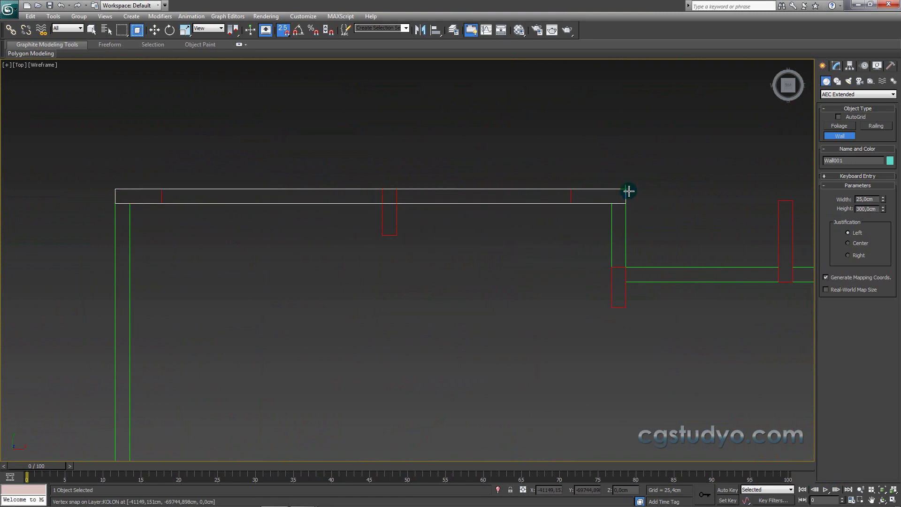
pyautogui.click(629, 190)
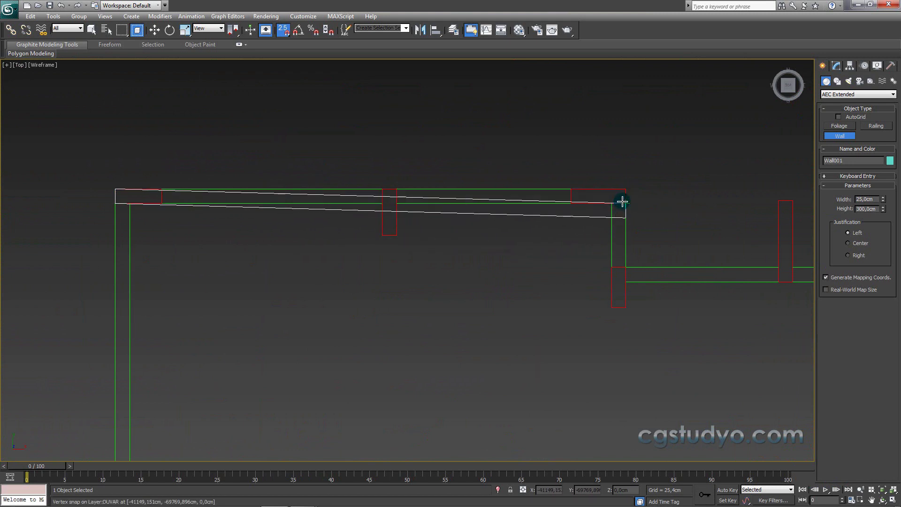
pyautogui.scroll(2, 610, 207)
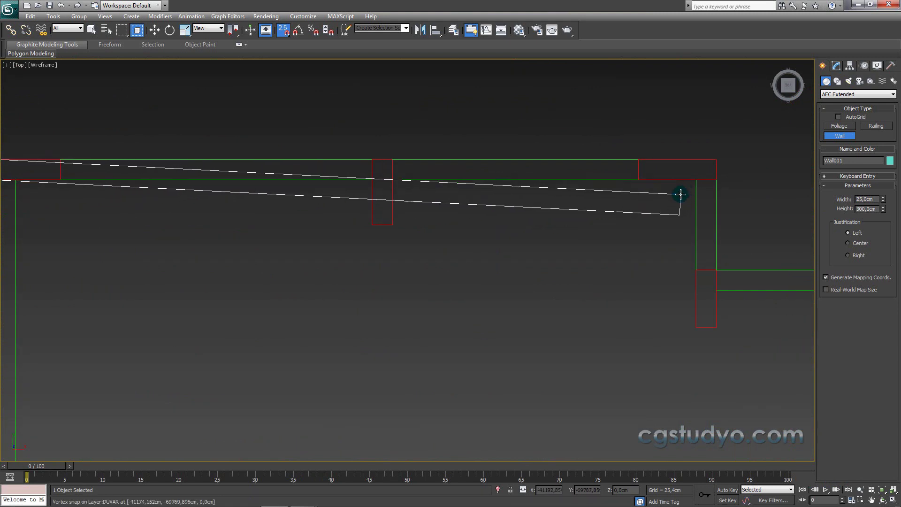
pyautogui.click(712, 162)
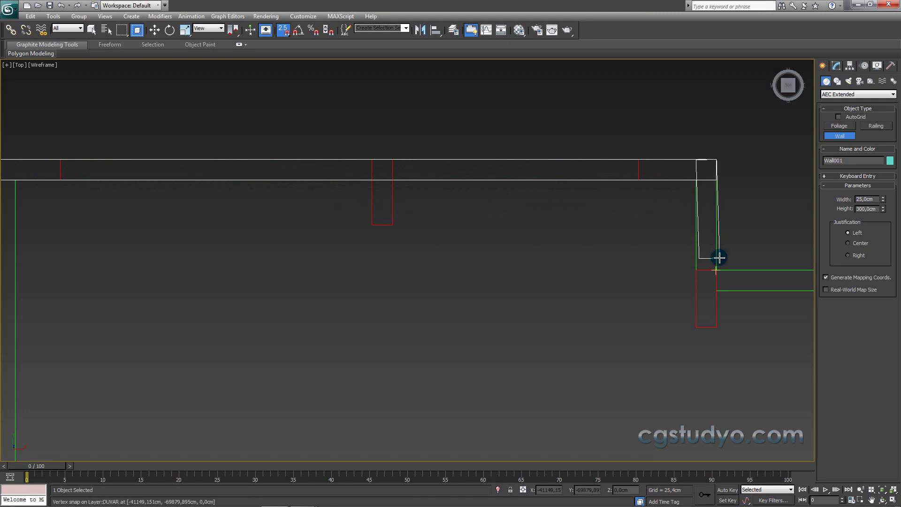
pyautogui.click(711, 290)
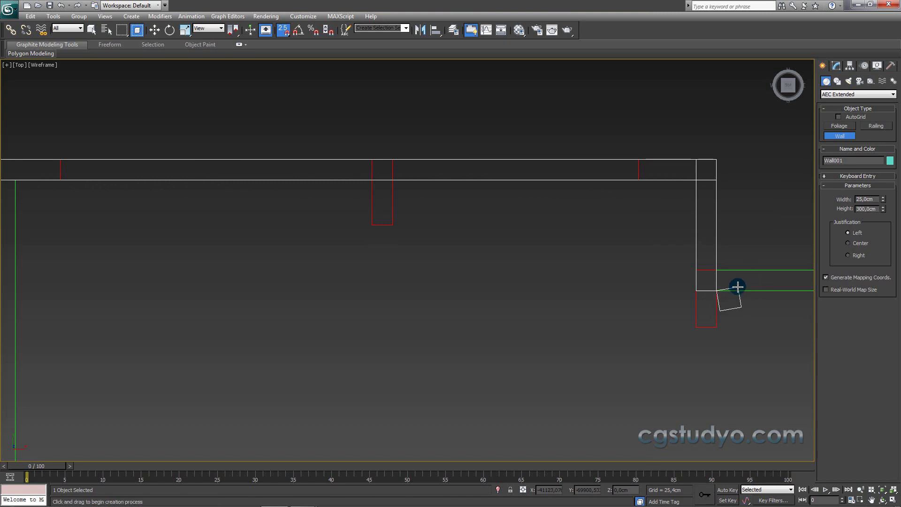
pyautogui.press('BackSpace')
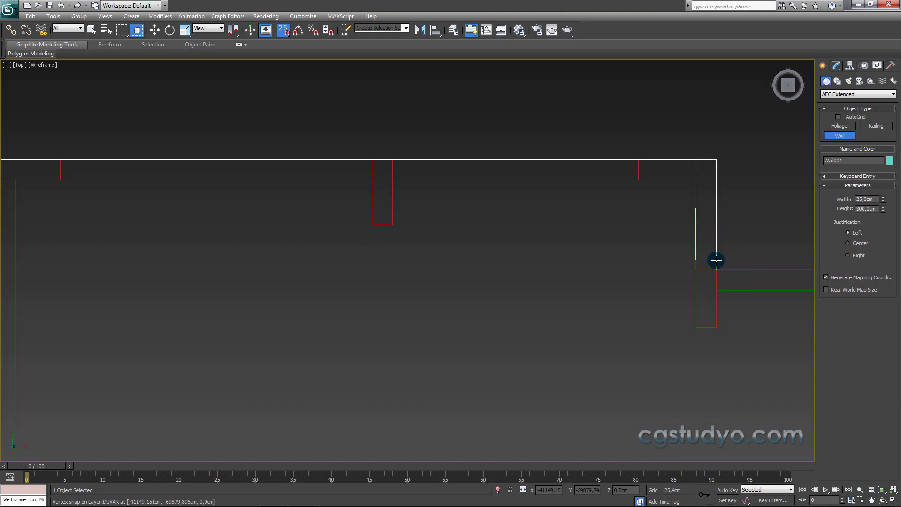
pyautogui.click(716, 268)
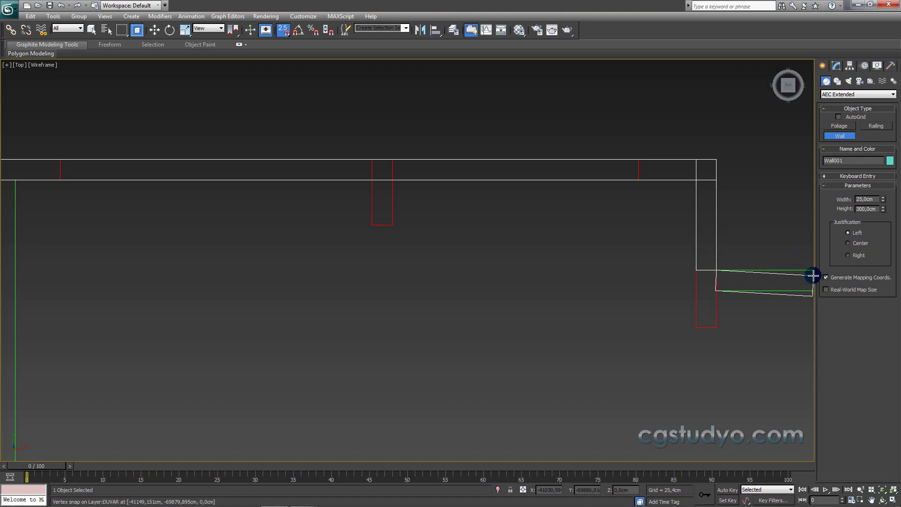
# Step: Recentre the view and take the wall around the recess's lower-right corner to the top corner beyond it
pyautogui.press('i')
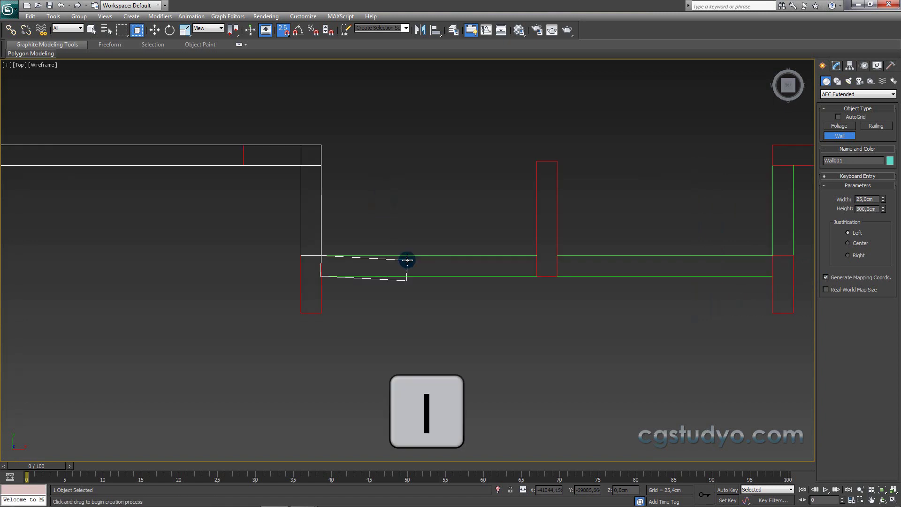
pyautogui.scroll(-2, 426, 251)
pyautogui.scroll(-3, 426, 251)
pyautogui.scroll(-3, 426, 251)
pyautogui.scroll(3, 426, 251)
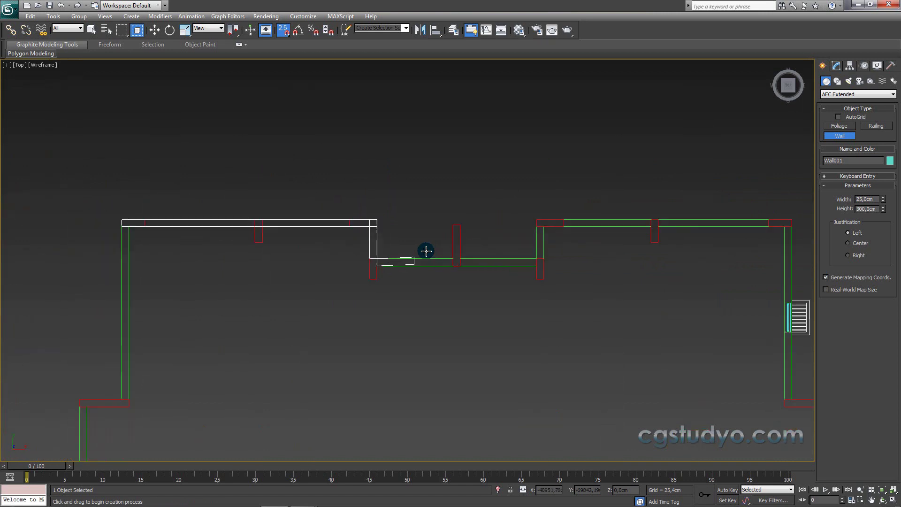
pyautogui.scroll(2, 525, 239)
pyautogui.scroll(-2, 525, 241)
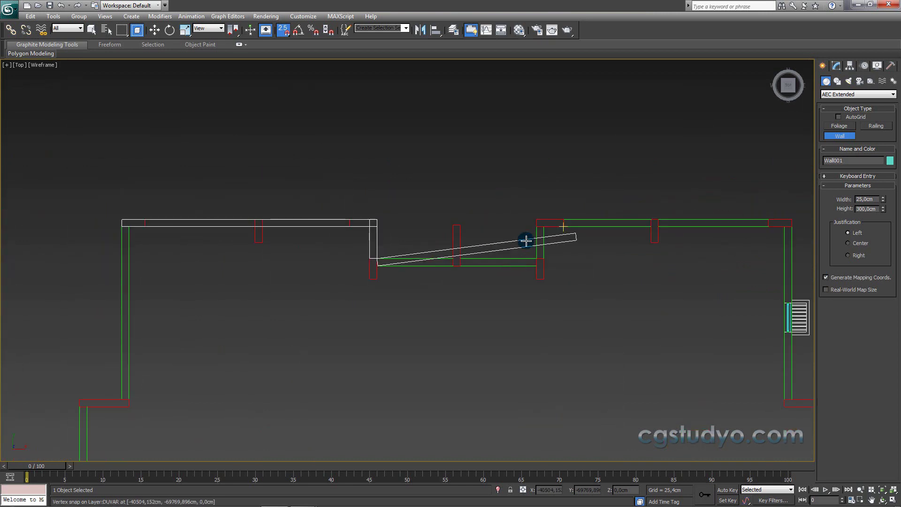
pyautogui.press('i')
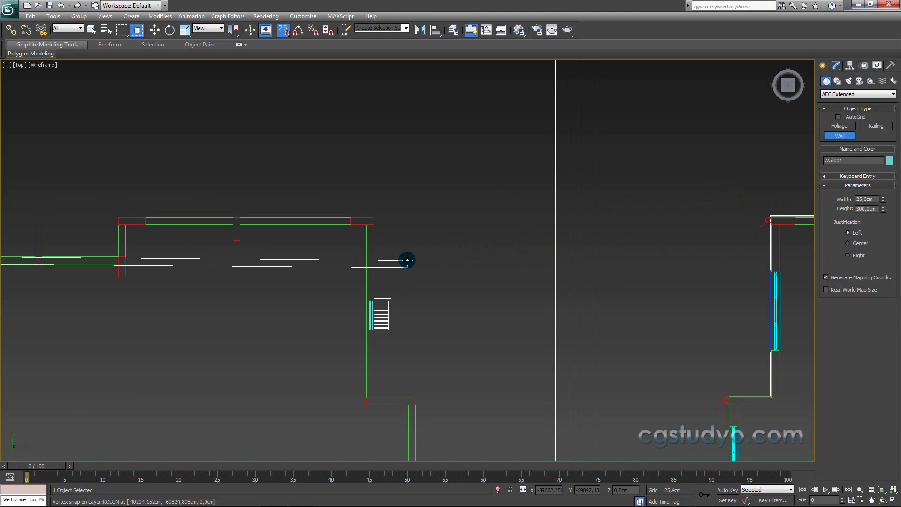
pyautogui.scroll(-2, 407, 259)
pyautogui.scroll(-2, 311, 265)
pyautogui.hotkey('shift', 'z')
pyautogui.hotkey('shift', 'z')
pyautogui.scroll(-2, 140, 270)
pyautogui.press('i')
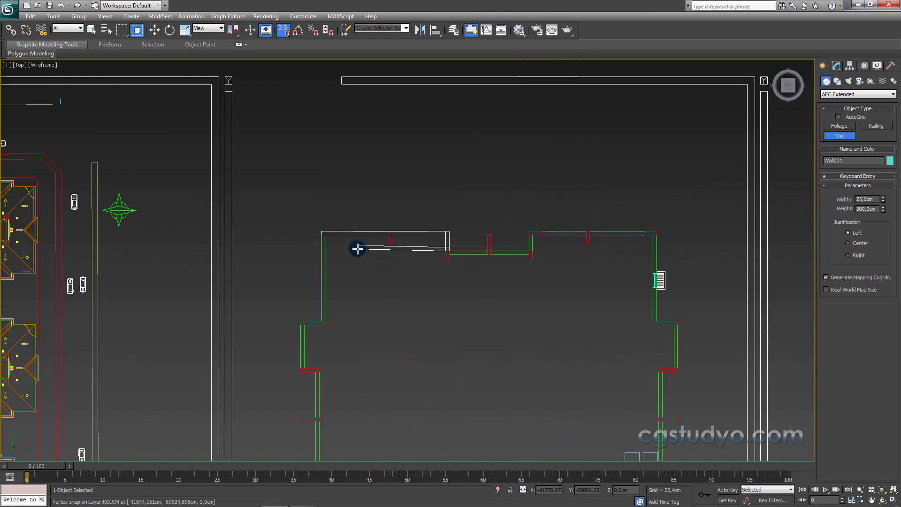
pyautogui.scroll(2, 412, 263)
pyautogui.scroll(2, 694, 227)
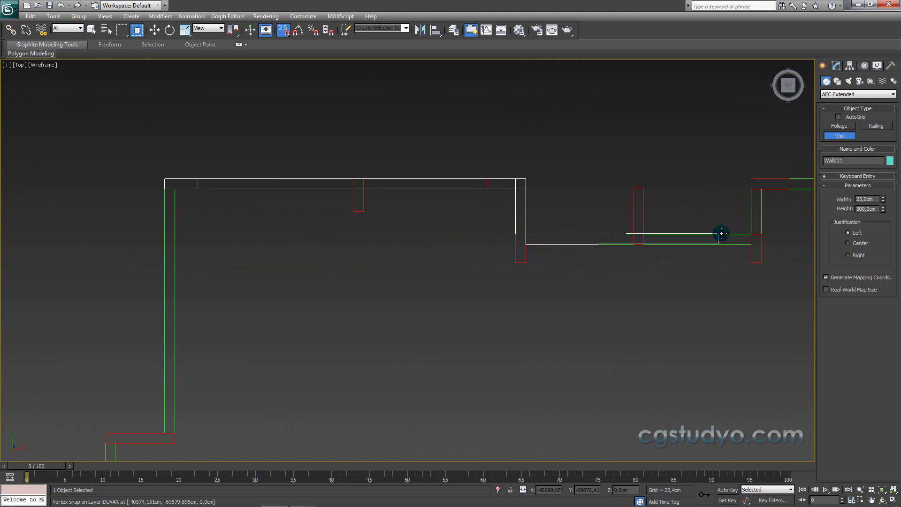
pyautogui.press('i')
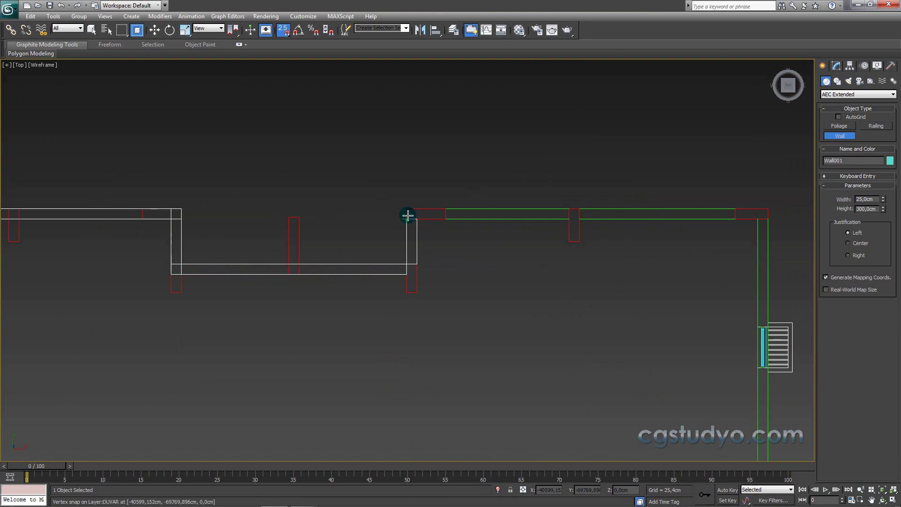
pyautogui.click(412, 267)
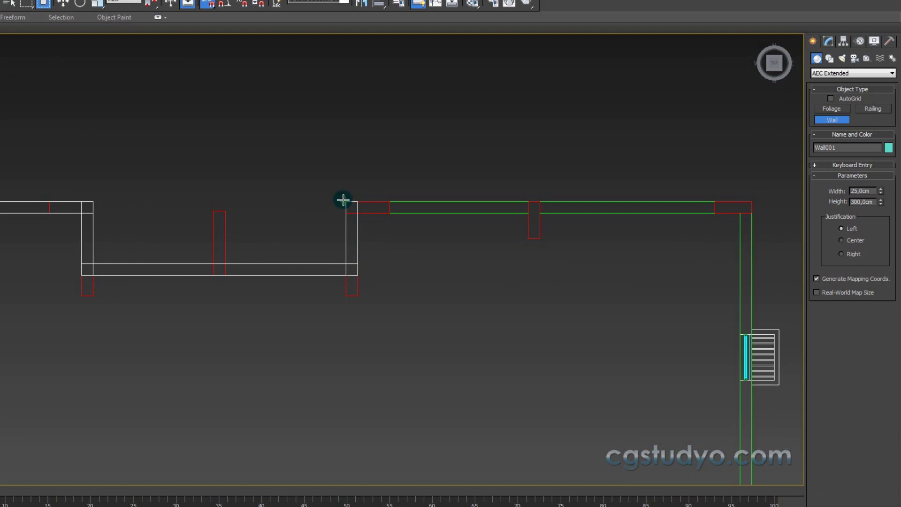
pyautogui.click(343, 200)
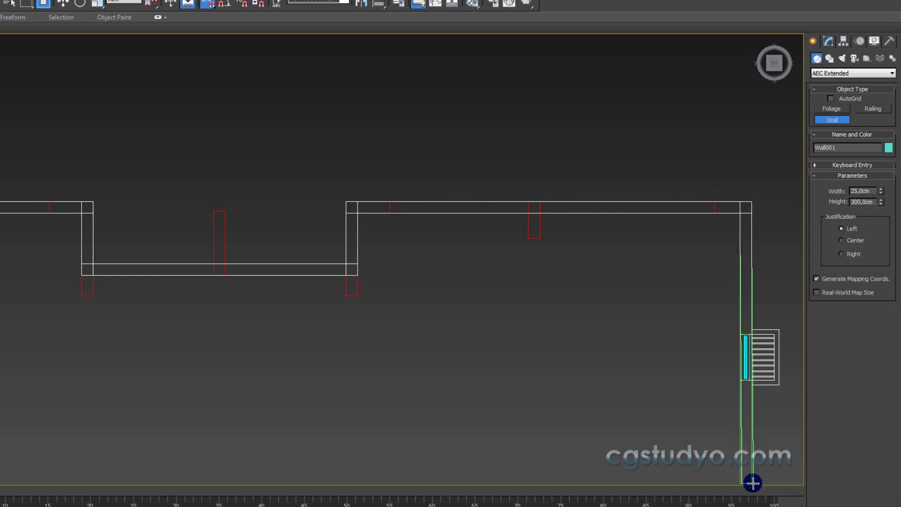
# Step: Continue the wall down the right side, snapping to each corner of the jog
pyautogui.moveTo(752, 483); pyautogui.dragTo(346, 258, button='middle')
pyautogui.scroll(-2, 344, 240)
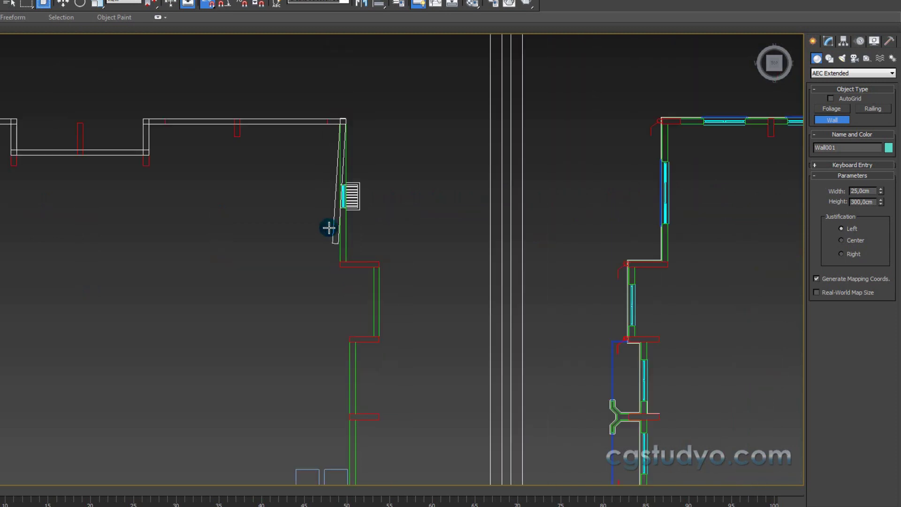
pyautogui.scroll(1, 347, 259)
pyautogui.scroll(1, 352, 264)
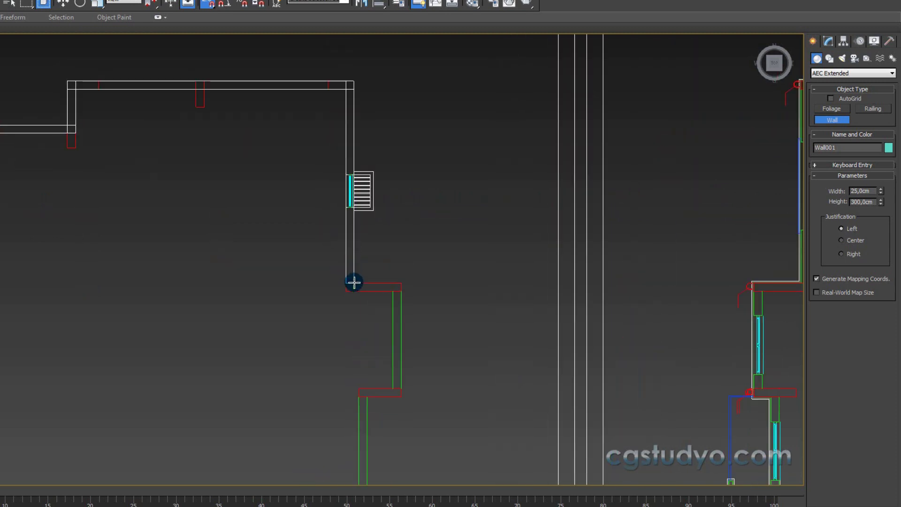
pyautogui.click(404, 283)
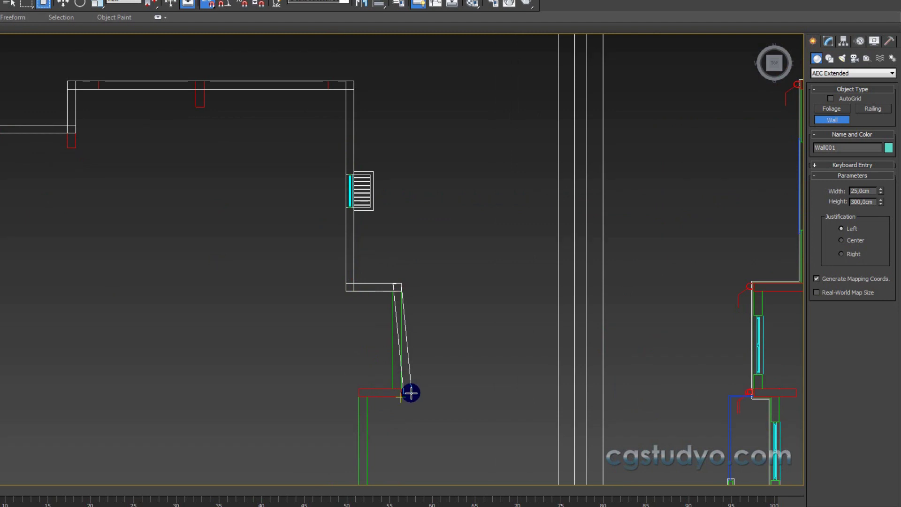
pyautogui.click(394, 394)
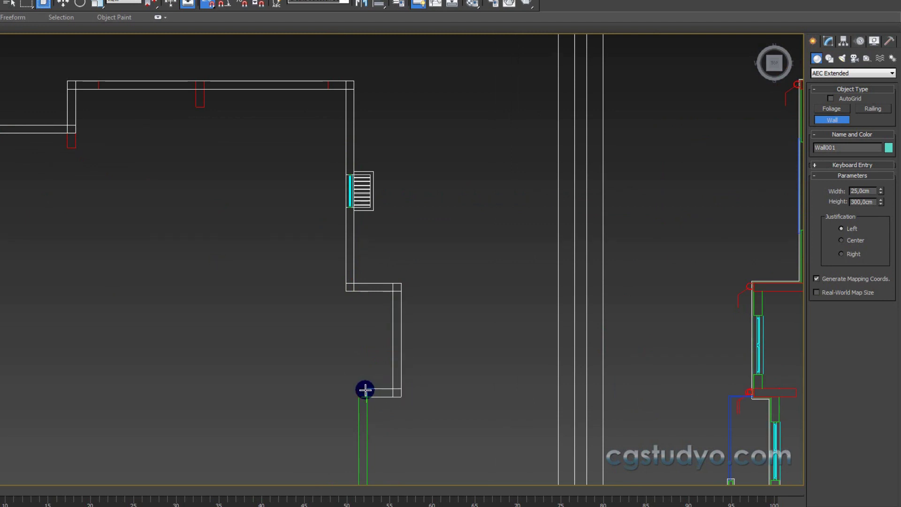
pyautogui.click(360, 397)
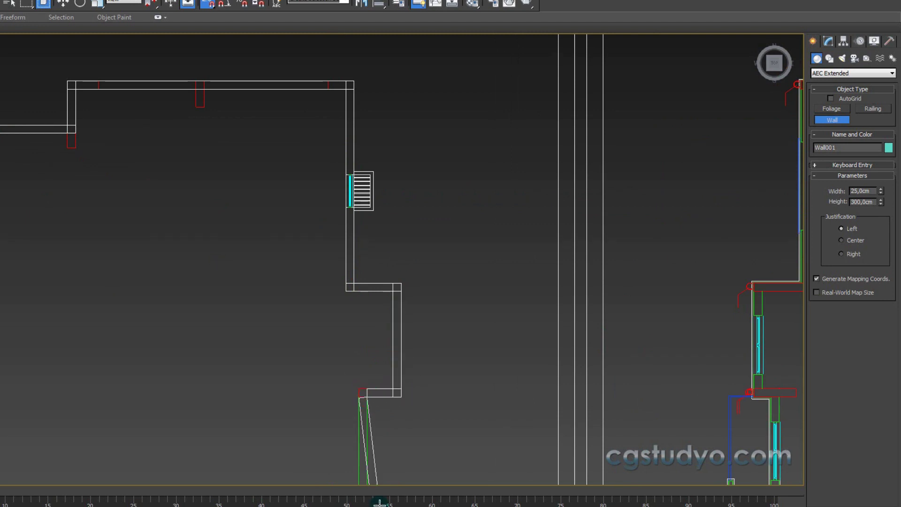
pyautogui.moveTo(373, 476); pyautogui.dragTo(348, 265, button='middle')
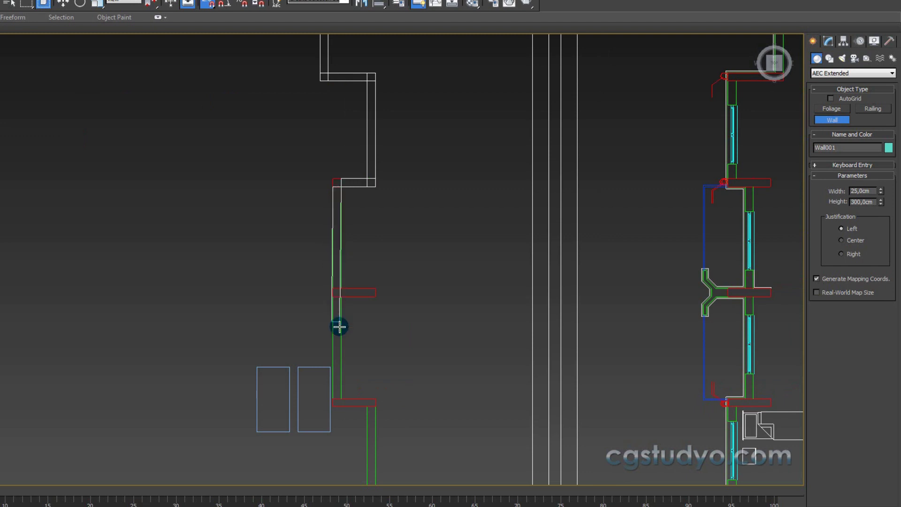
pyautogui.click(342, 394)
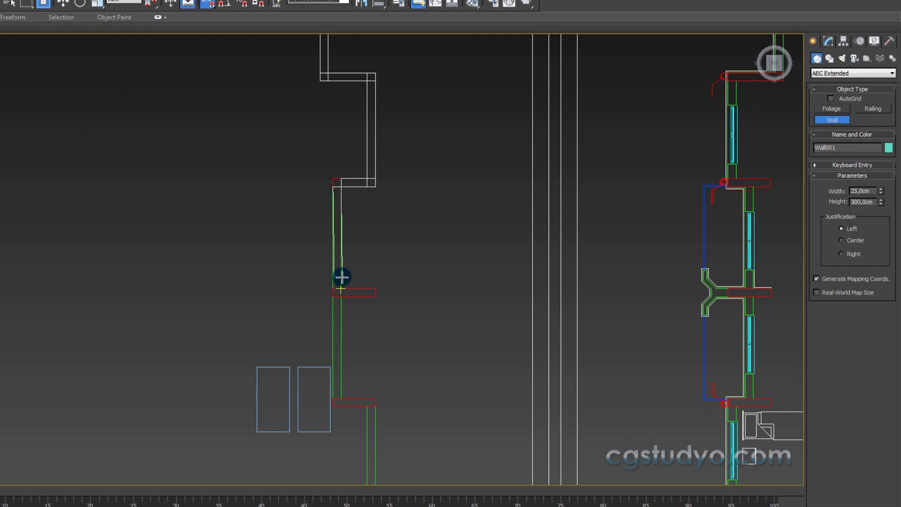
# Step: End the vertical wall at the column's corner and add the short horizontal wall at the notch
pyautogui.scroll(-2, 341, 276)
pyautogui.scroll(-2, 342, 277)
pyautogui.scroll(3, 344, 272)
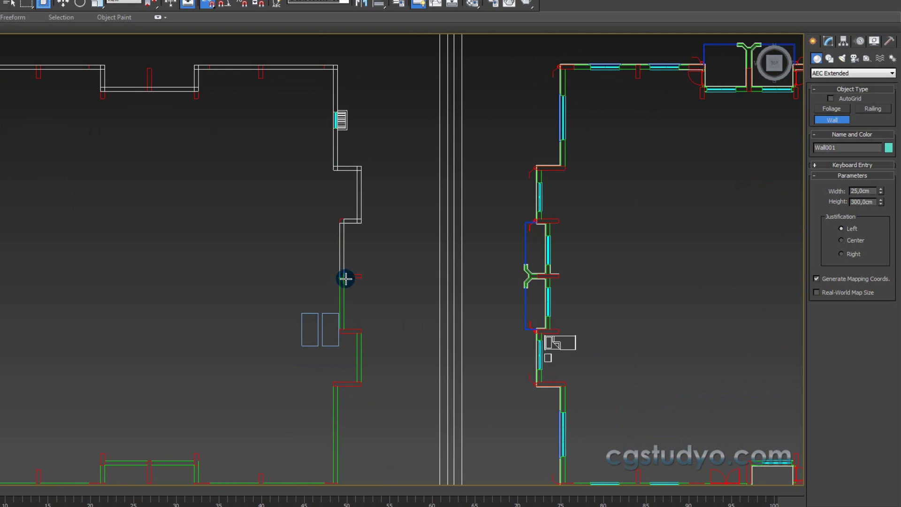
pyautogui.scroll(2, 346, 278)
pyautogui.scroll(2, 346, 277)
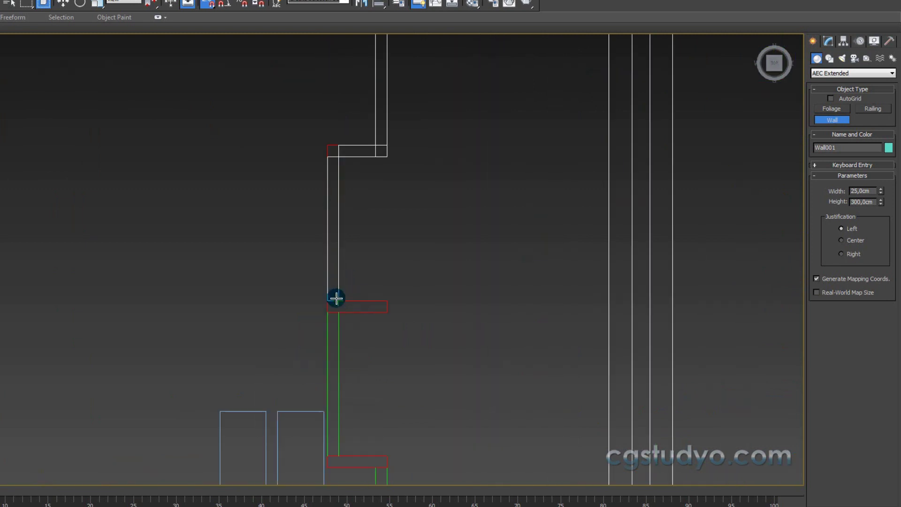
pyautogui.scroll(-2, 352, 300)
pyautogui.scroll(-2, 353, 298)
pyautogui.scroll(-1, 354, 297)
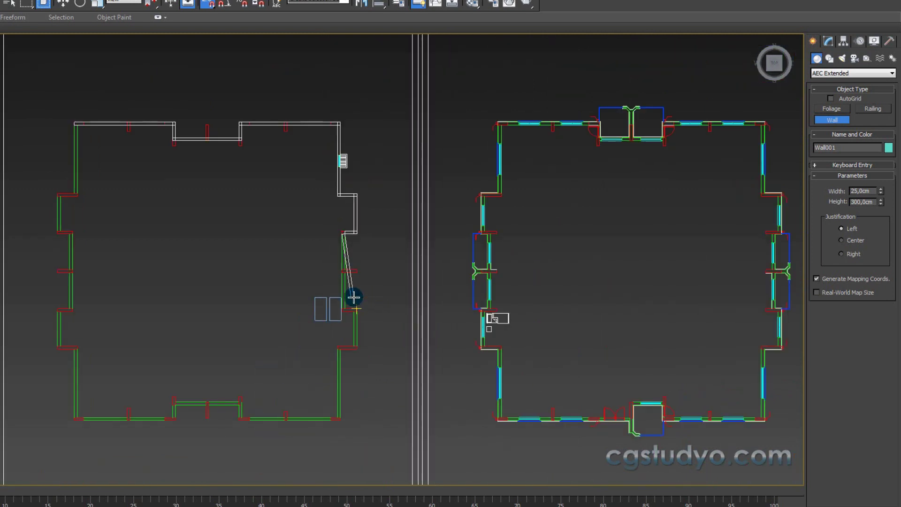
pyautogui.scroll(2, 342, 277)
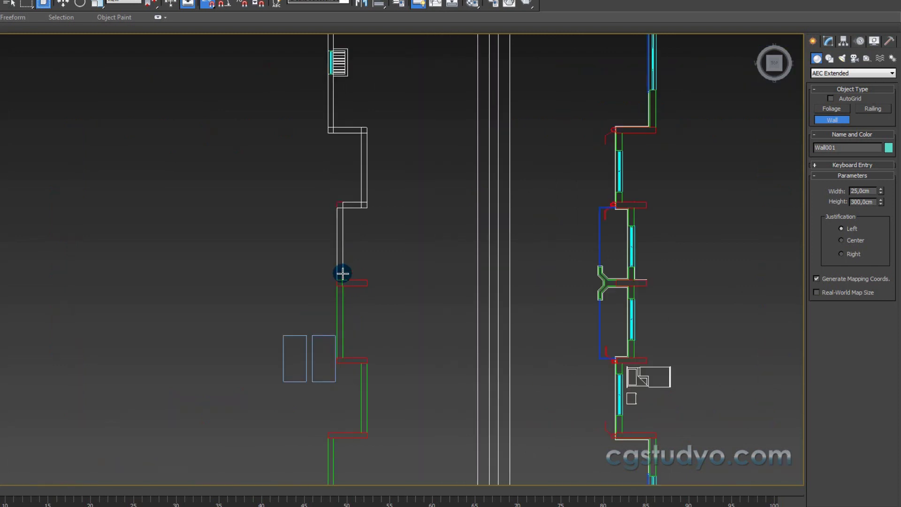
pyautogui.scroll(5, 343, 273)
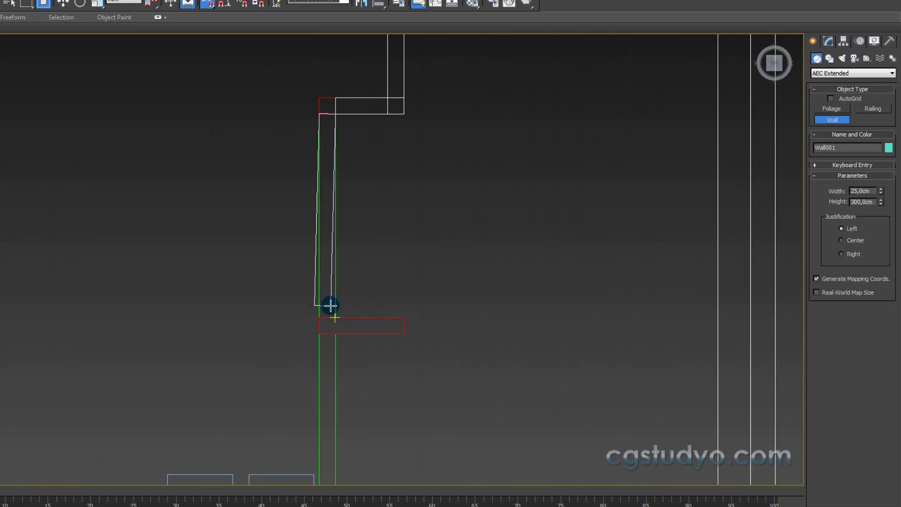
pyautogui.scroll(-4, 339, 315)
pyautogui.scroll(2, 342, 292)
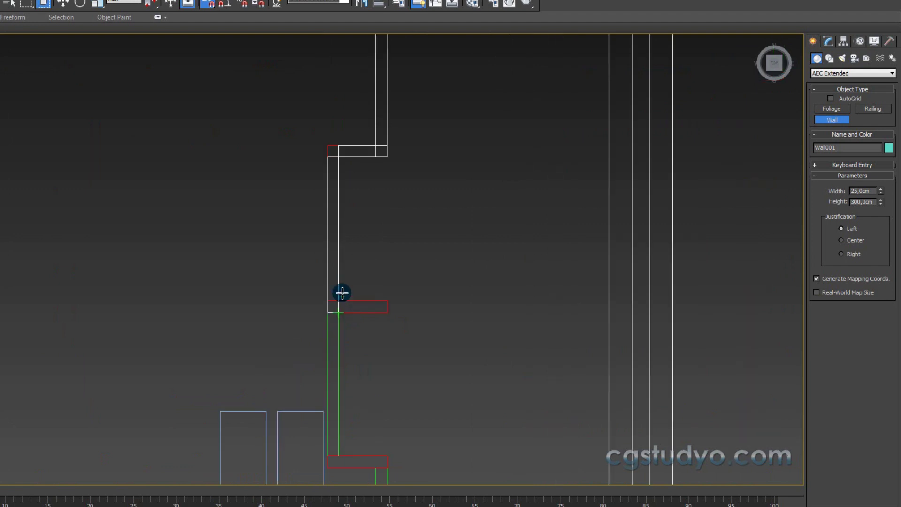
pyautogui.scroll(-2, 342, 292)
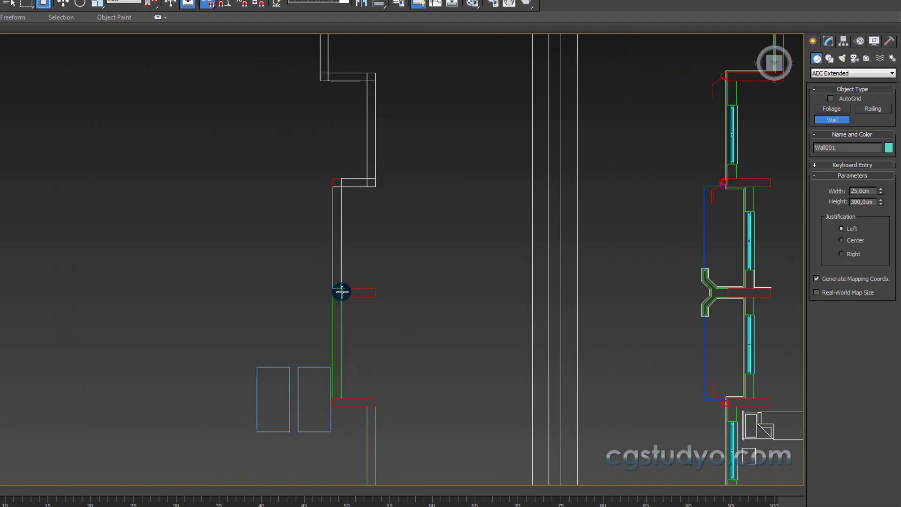
pyautogui.scroll(3, 341, 292)
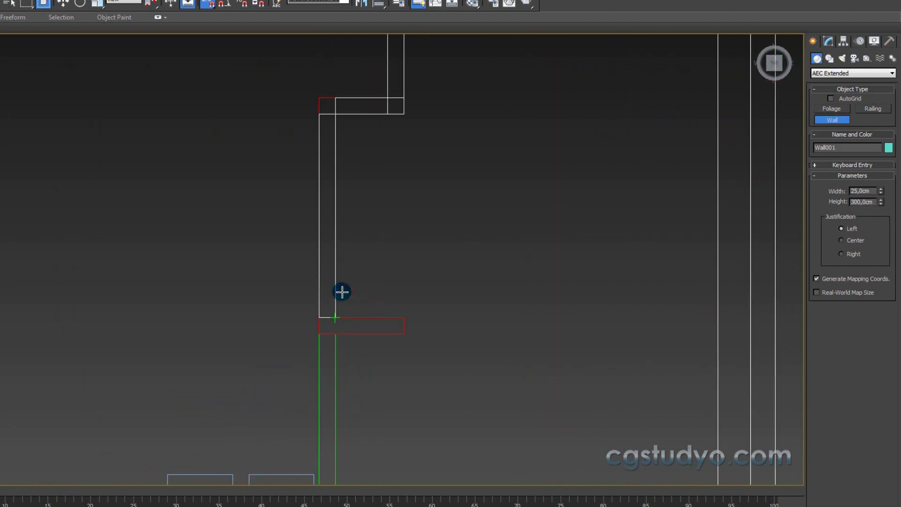
pyautogui.click(336, 315)
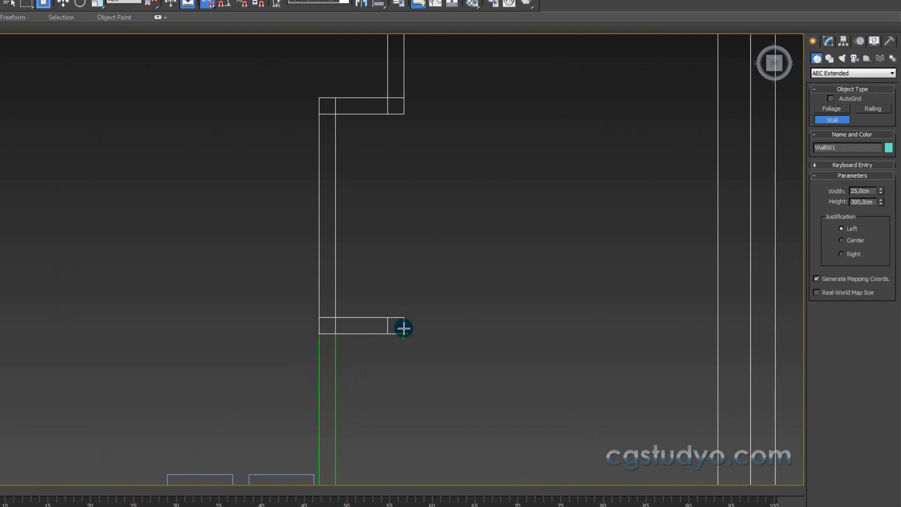
pyautogui.click(336, 333)
pyautogui.scroll(-1, 340, 466)
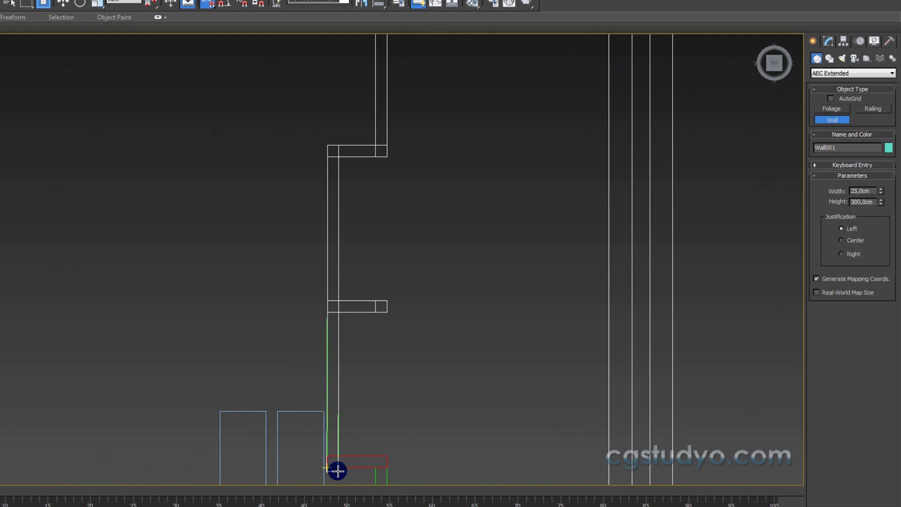
pyautogui.moveTo(338, 469); pyautogui.dragTo(322, 360, button='middle')
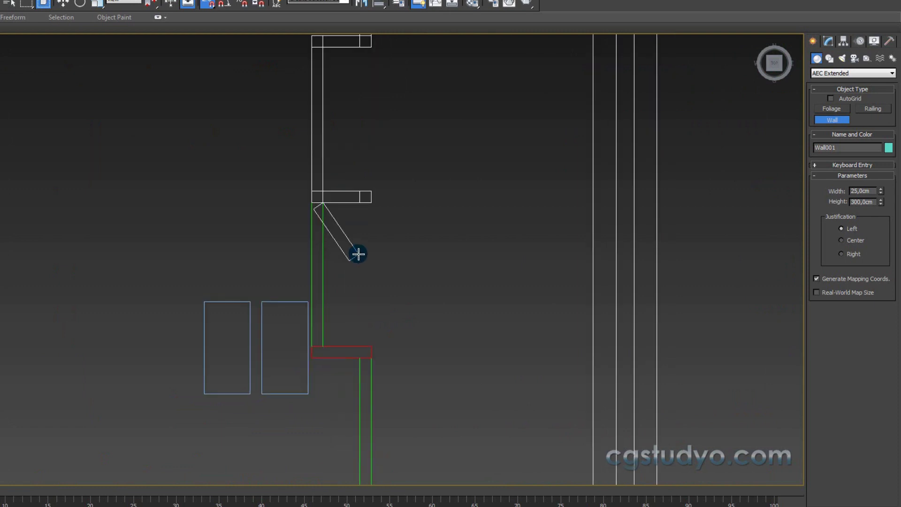
pyautogui.scroll(-3, 358, 254)
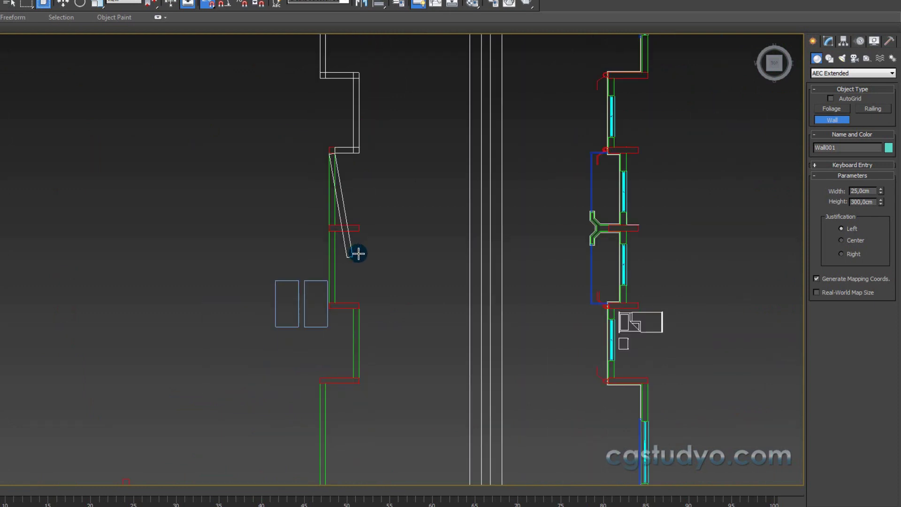
pyautogui.scroll(-2, 358, 253)
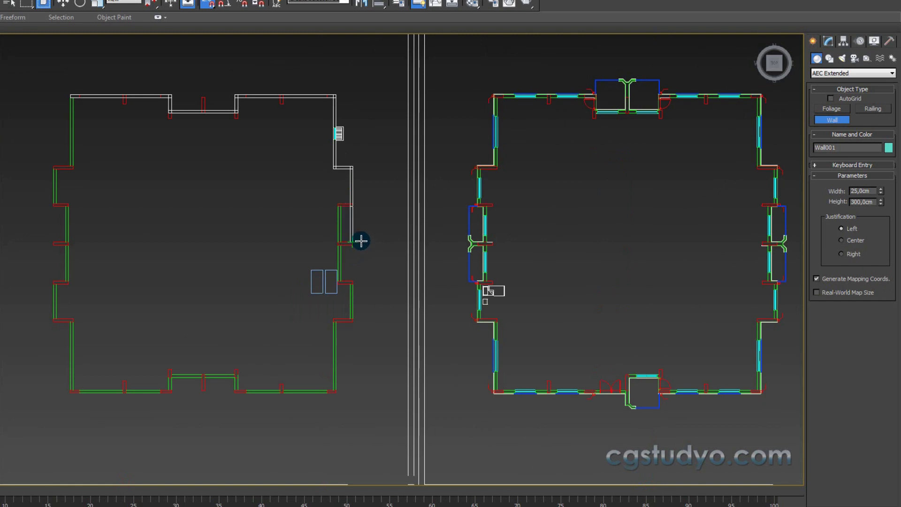
# Step: Remove the misplaced wall points and retrace the wall around the top recess to the top-right corner
pyautogui.press('BackSpace')
pyautogui.press('BackSpace')
pyautogui.press('BackSpace')
pyautogui.press('BackSpace')
pyautogui.press('BackSpace')
pyautogui.press('BackSpace')
pyautogui.scroll(2, 186, 101)
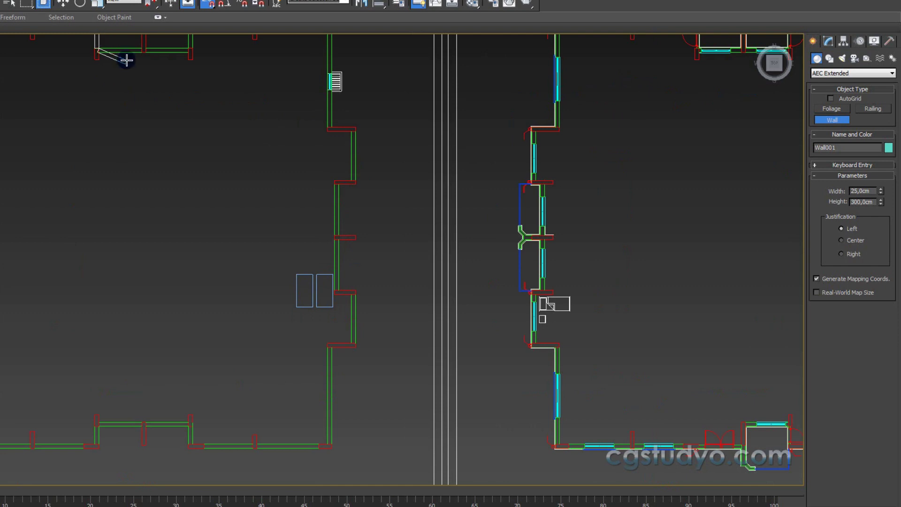
pyautogui.scroll(5, 127, 60)
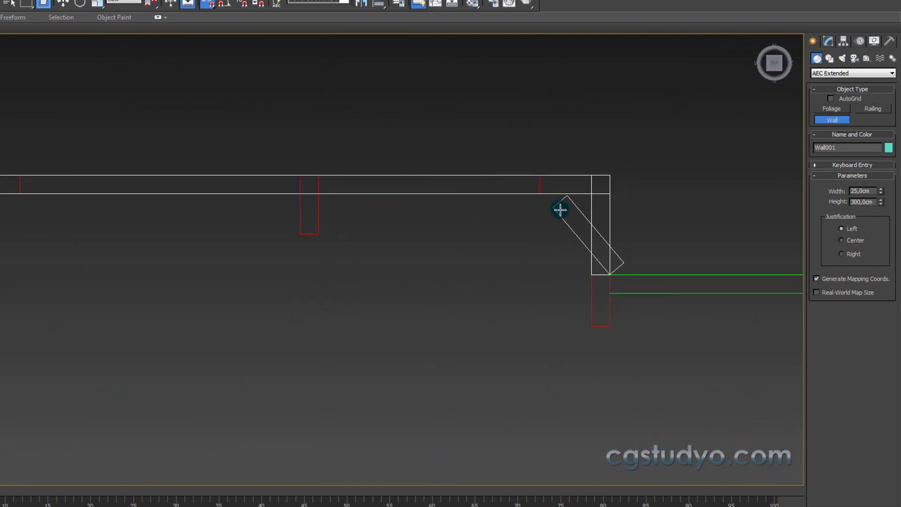
pyautogui.moveTo(647, 255); pyautogui.dragTo(352, 257, button='middle')
pyautogui.click(489, 281)
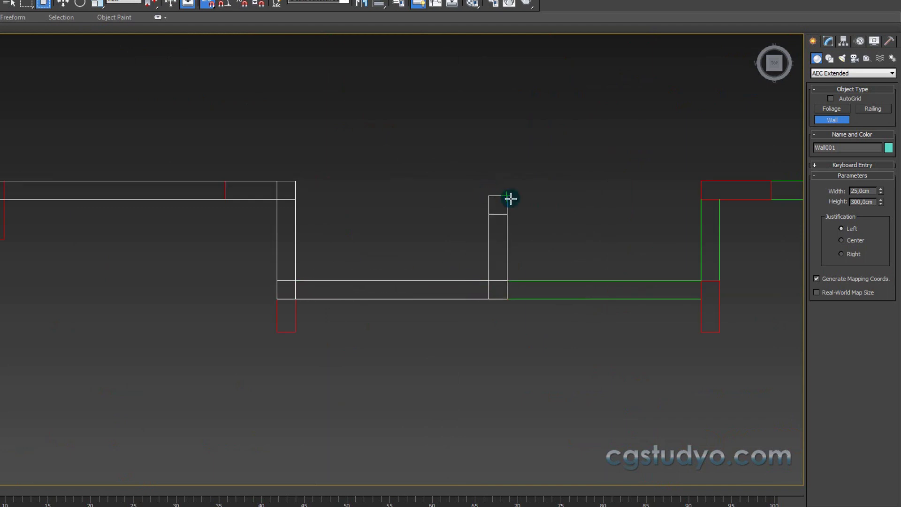
pyautogui.click(510, 197)
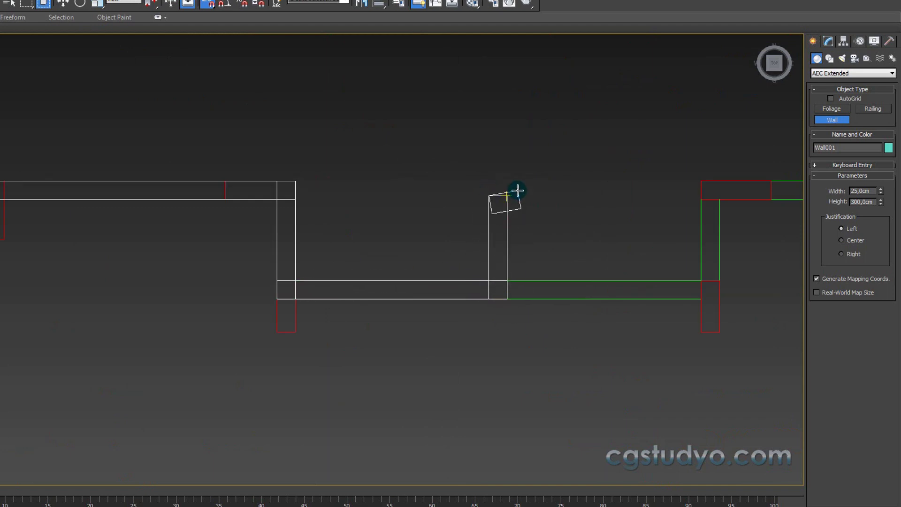
pyautogui.click(507, 278)
pyautogui.click(699, 280)
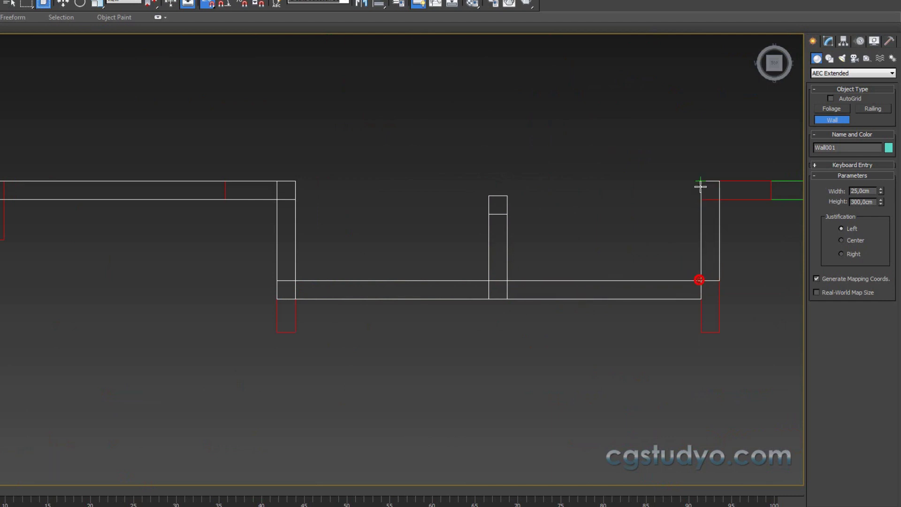
pyautogui.click(712, 181)
pyautogui.moveTo(724, 187); pyautogui.dragTo(437, 257, button='middle')
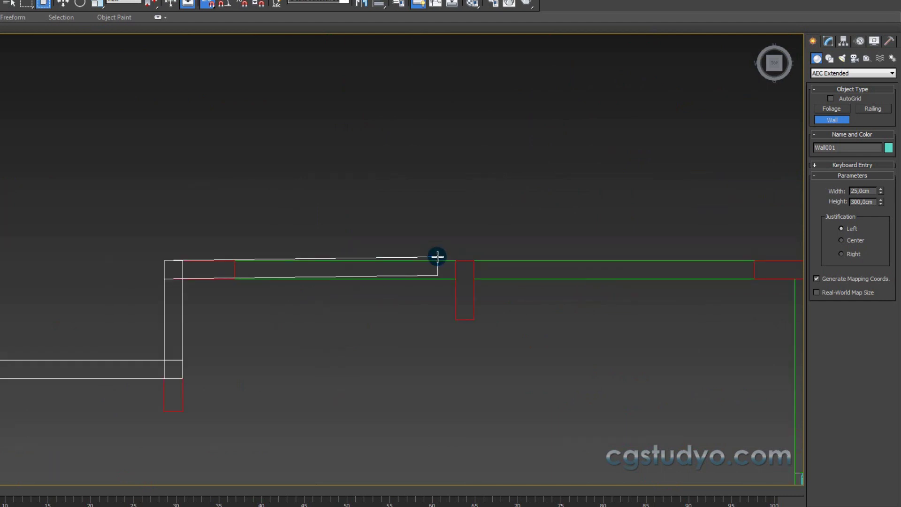
pyautogui.moveTo(507, 259); pyautogui.dragTo(275, 257, button='middle')
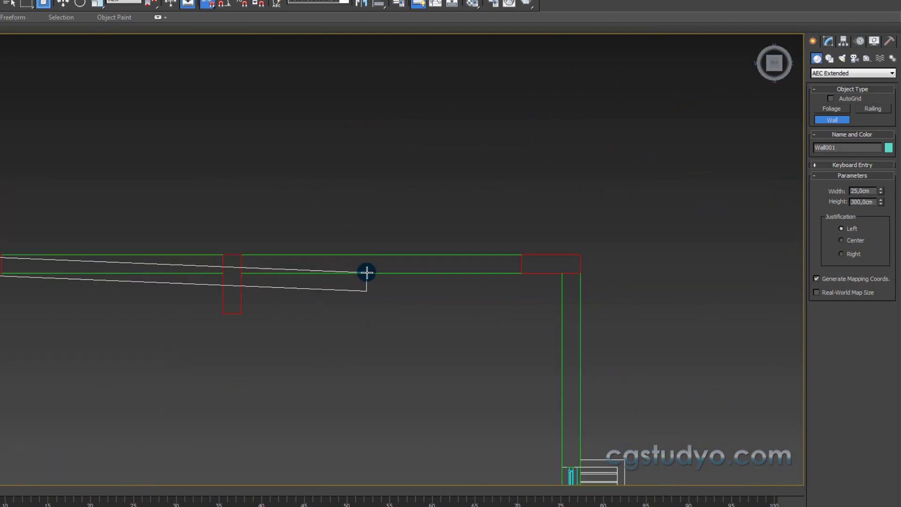
pyautogui.click(583, 255)
# Step: Run the wall down the right side, stepping around the first notch at the red column
pyautogui.moveTo(583, 255); pyautogui.dragTo(331, 83, button='middle')
pyautogui.scroll(1, 354, 325)
pyautogui.scroll(-3, 345, 280)
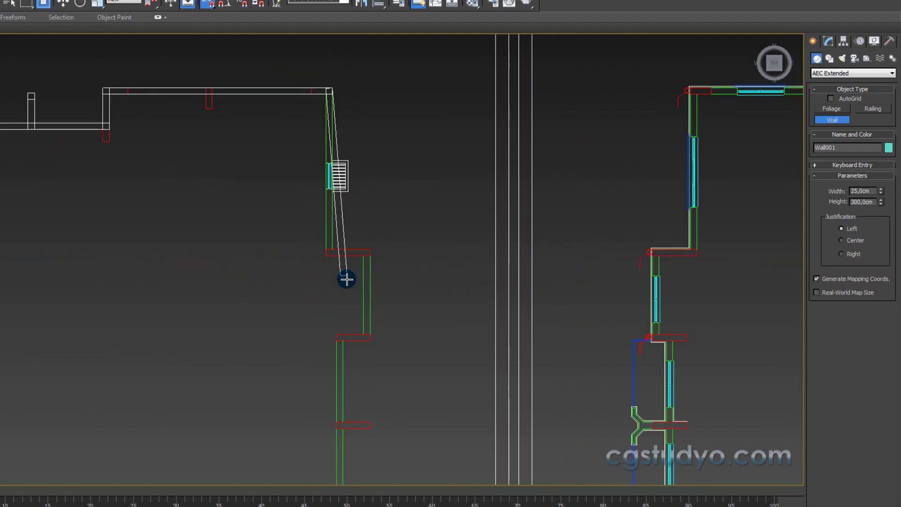
pyautogui.scroll(2, 330, 230)
pyautogui.click(322, 233)
pyautogui.click(396, 241)
pyautogui.click(399, 418)
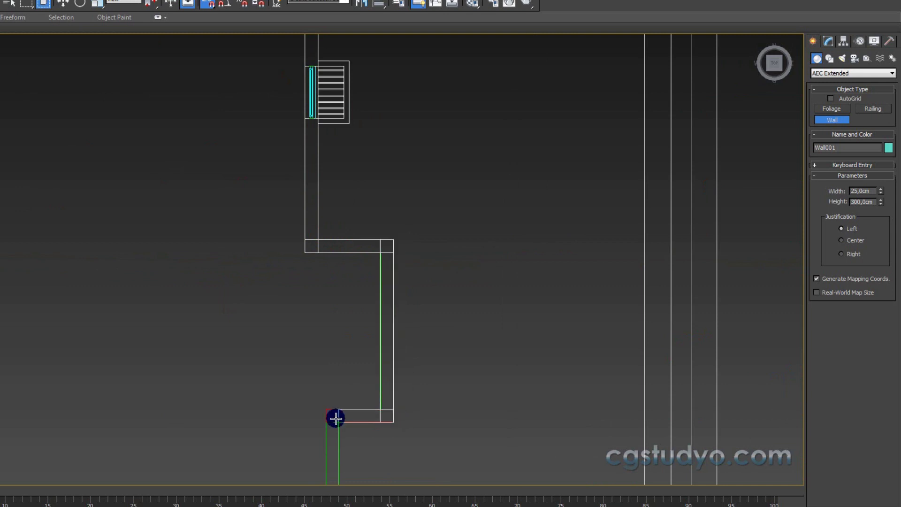
pyautogui.click(336, 418)
pyautogui.moveTo(336, 418); pyautogui.dragTo(345, 258, button='middle')
pyautogui.moveTo(338, 370); pyautogui.dragTo(352, 251, button='middle')
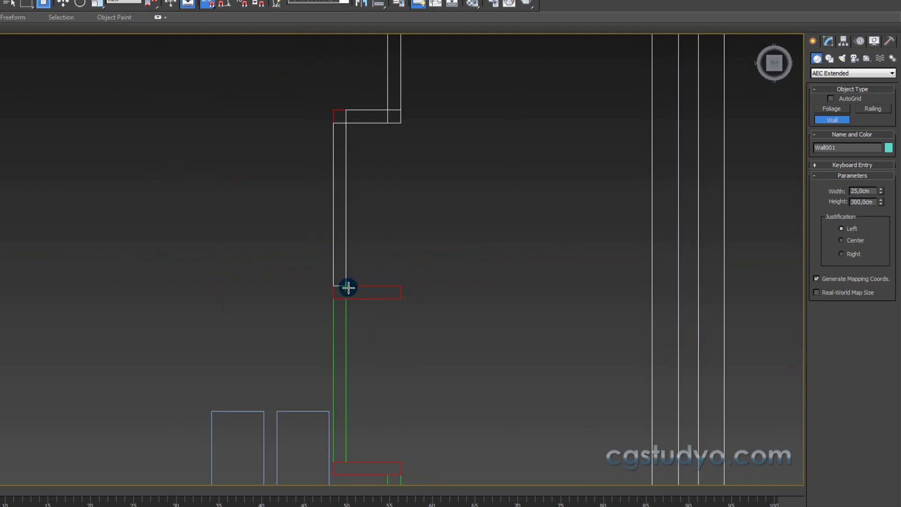
# Step: Step the wall around the next notch, down to the column's lower corner
pyautogui.click(403, 285)
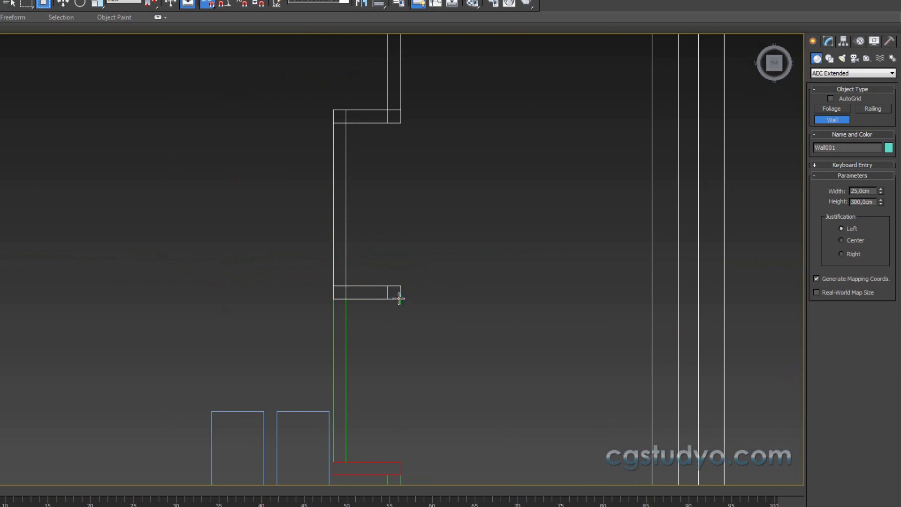
pyautogui.moveTo(357, 421); pyautogui.dragTo(326, 261, button='middle')
pyautogui.click(318, 295)
pyautogui.click(373, 303)
pyautogui.moveTo(374, 303)
pyautogui.mouseDown(button='middle')
pyautogui.moveTo(343, 263)
pyautogui.moveTo(395, 74)
pyautogui.mouseUp(button='middle')
pyautogui.click(331, 294)
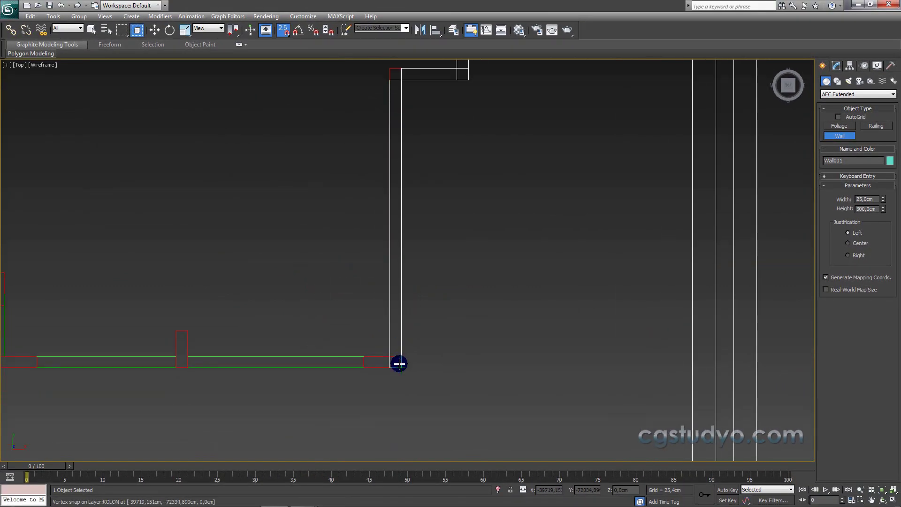
# Step: Turn the wall at the bottom-right corner and run it left around the column stub and step to the next corner
pyautogui.click(399, 365)
pyautogui.moveTo(399, 365); pyautogui.dragTo(495, 257, button='middle')
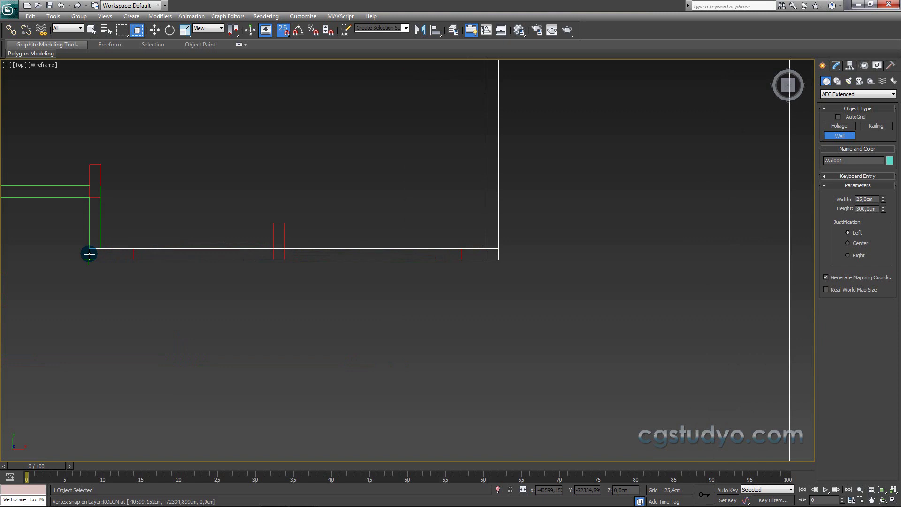
pyautogui.moveTo(13, 196); pyautogui.dragTo(406, 258, button='middle')
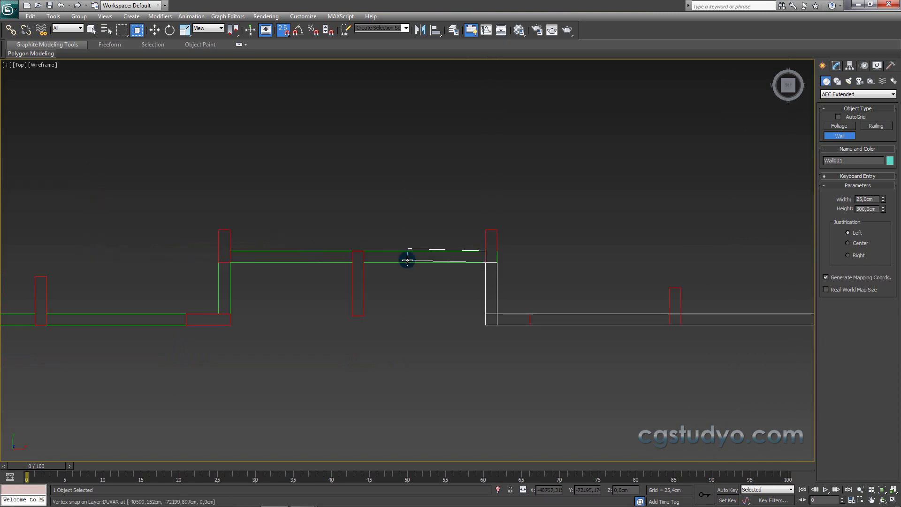
pyautogui.click(486, 251)
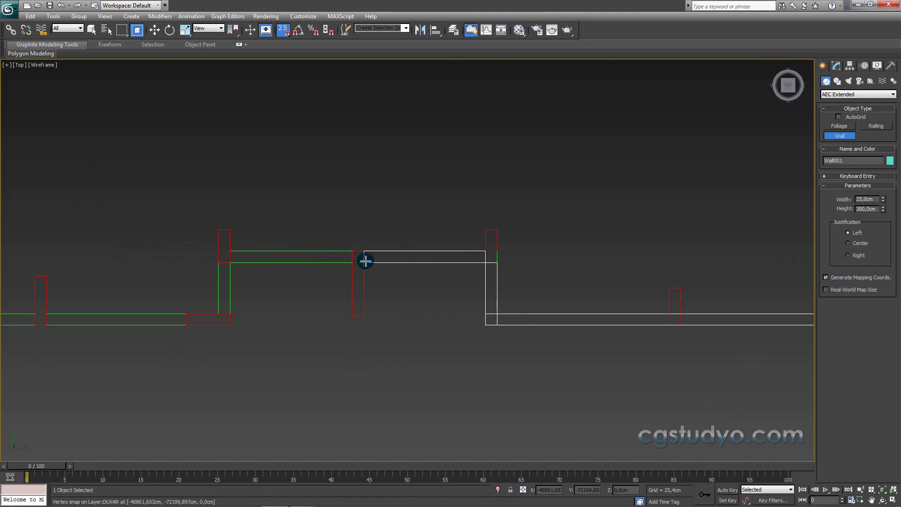
pyautogui.click(363, 309)
pyautogui.click(351, 317)
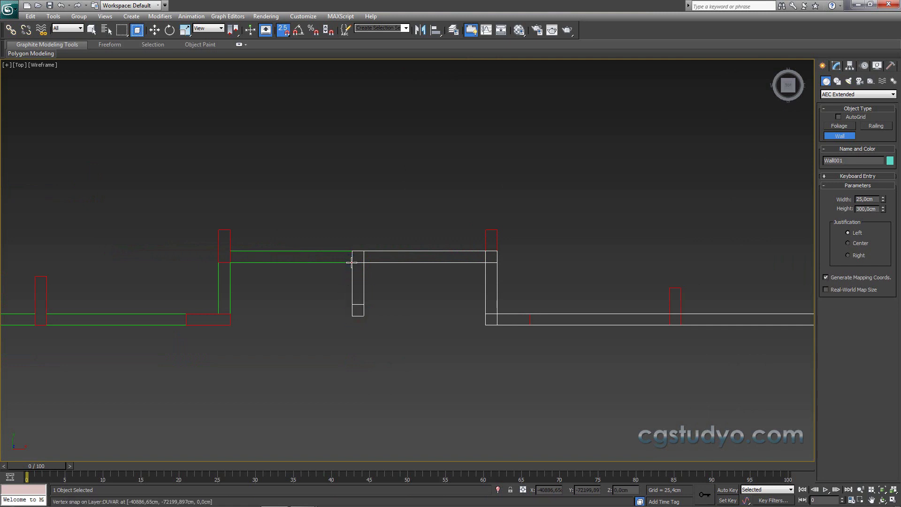
pyautogui.click(235, 266)
pyautogui.click(233, 322)
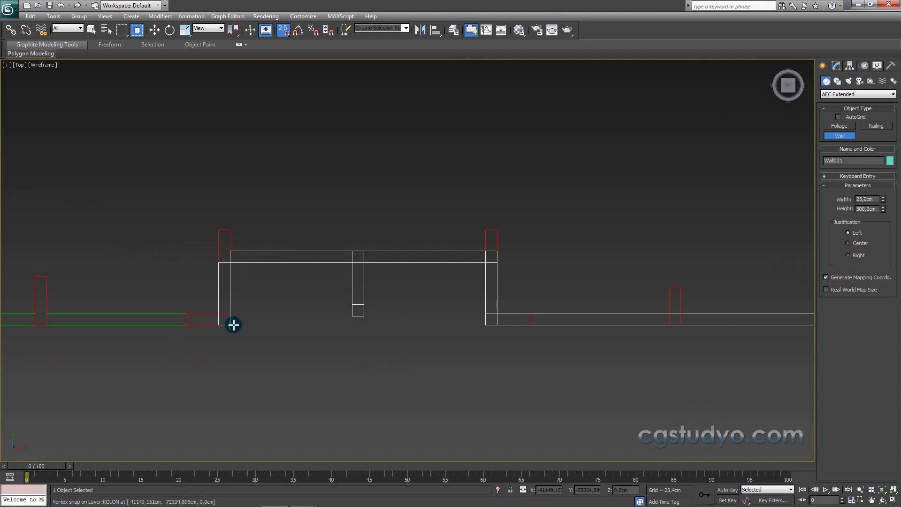
pyautogui.moveTo(233, 322); pyautogui.dragTo(420, 267, button='middle')
pyautogui.moveTo(288, 262); pyautogui.dragTo(397, 258, button='middle')
pyautogui.click(279, 251)
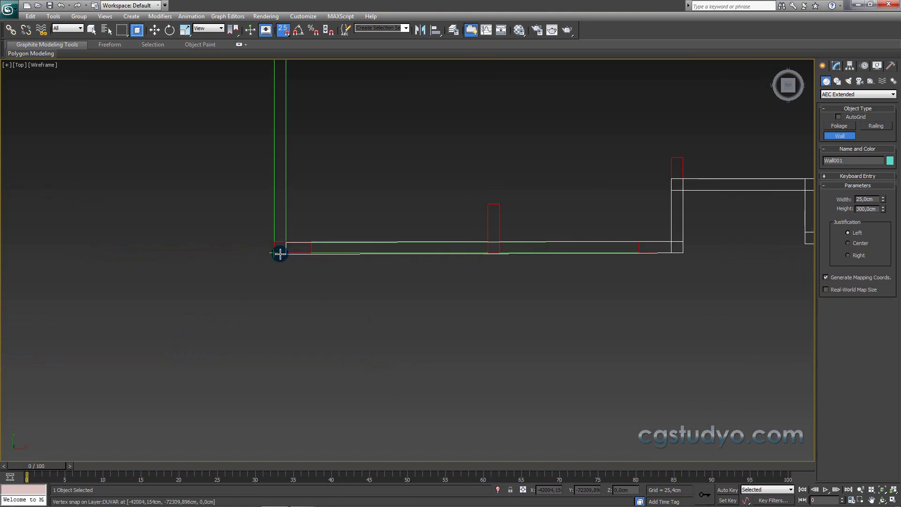
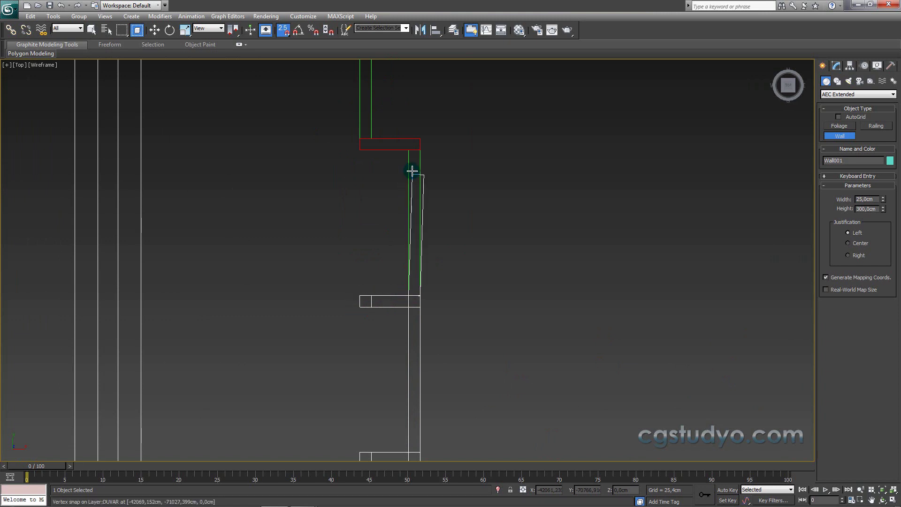
# Step: Place AEC Wall points at the remaining rectangle and column corners of the plan
pyautogui.click(408, 147)
pyautogui.click(358, 148)
pyautogui.moveTo(359, 307); pyautogui.dragTo(407, 260, button='middle')
pyautogui.click(407, 260)
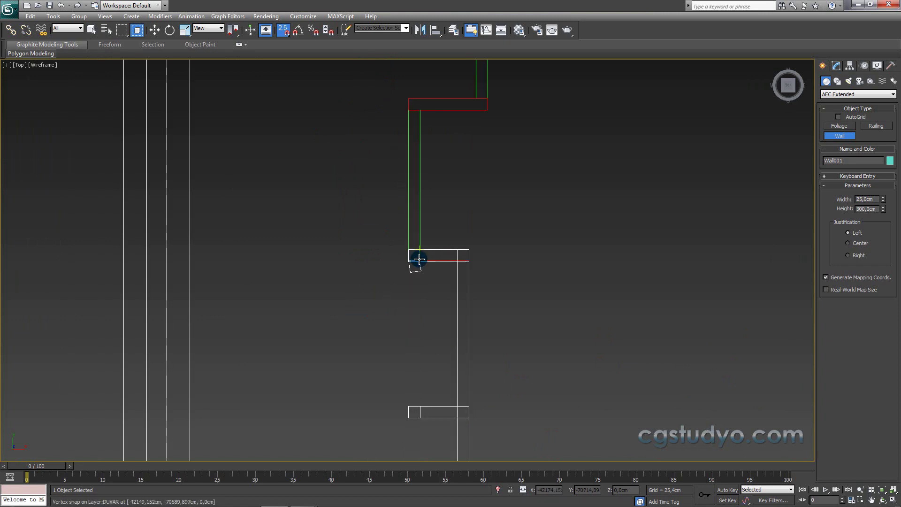
pyautogui.click(407, 97)
pyautogui.moveTo(460, 95); pyautogui.dragTo(452, 260, button='middle')
pyautogui.click(468, 263)
# Step: End the wall on its start point and weld the two points together
pyautogui.moveTo(460, 189); pyautogui.dragTo(404, 232, button='middle')
pyautogui.scroll(-3, 395, 195)
pyautogui.scroll(3, 426, 201)
pyautogui.scroll(2, 424, 199)
pyautogui.scroll(1, 419, 212)
pyautogui.click(417, 211)
pyautogui.click(445, 287)
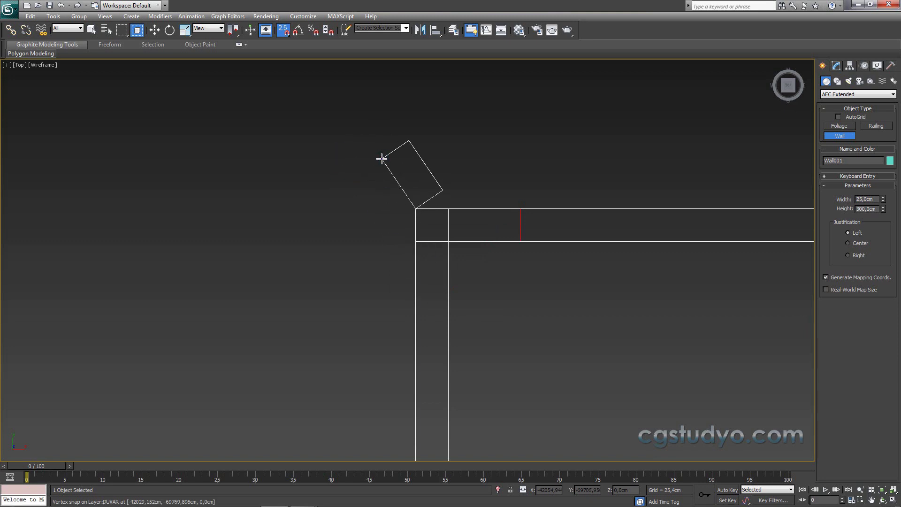
# Step: Zoom out, switch the viewport to Realistic shading, and tilt the view off the top-down plan
pyautogui.scroll(-2, 382, 159)
pyautogui.scroll(-3, 384, 164)
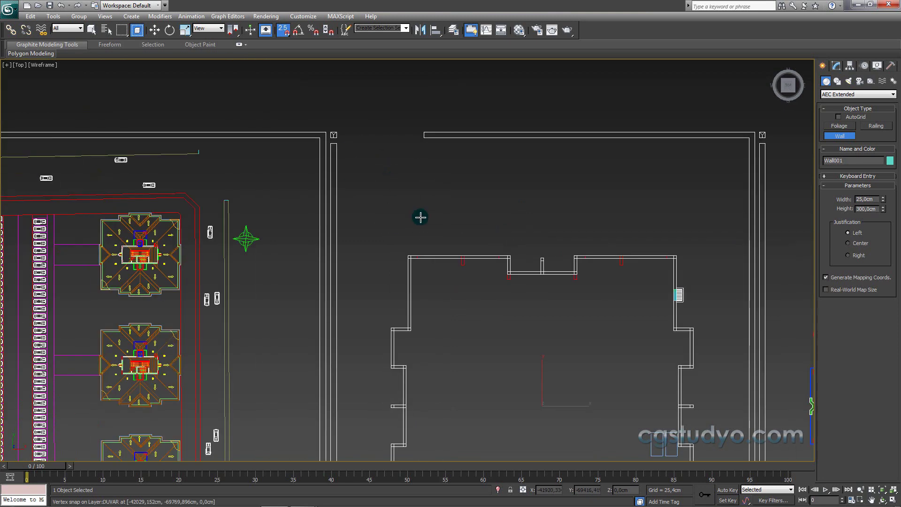
pyautogui.press('F3')
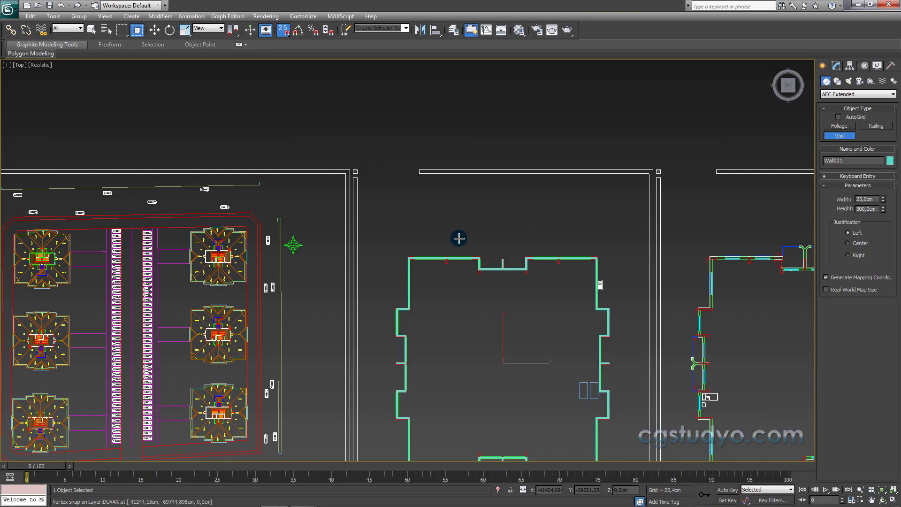
pyautogui.keyDown('alt'); pyautogui.moveTo(539, 370); pyautogui.dragTo(556, 215, button='middle'); pyautogui.keyUp('alt')
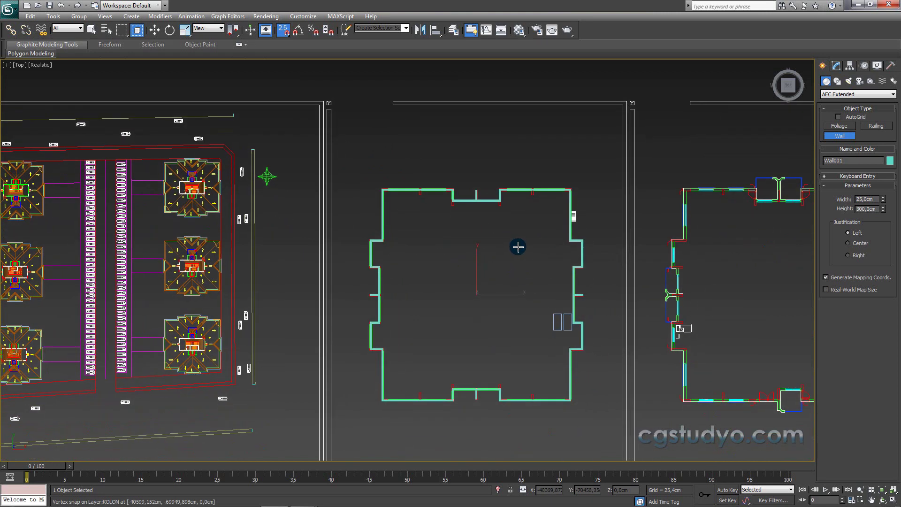
# Step: Switch to the Perspective view and finish the wall creation
pyautogui.press('p')
pyautogui.scroll(3, 399, 184)
pyautogui.moveTo(398, 185); pyautogui.dragTo(493, 302, button='middle')
pyautogui.rightClick(487, 265)
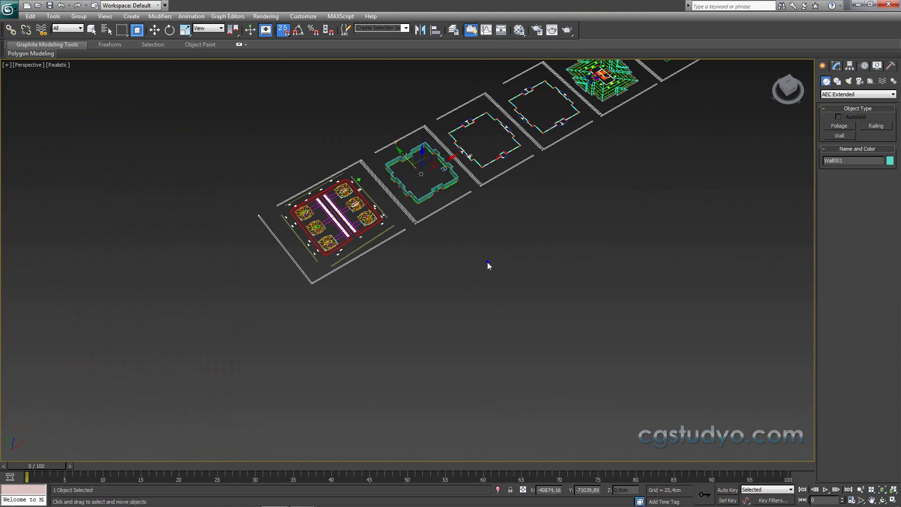
# Step: Orbit around the 300 cm walls to inspect them over the floor plans
pyautogui.scroll(2, 474, 237)
pyautogui.scroll(2, 456, 235)
pyautogui.scroll(2, 509, 225)
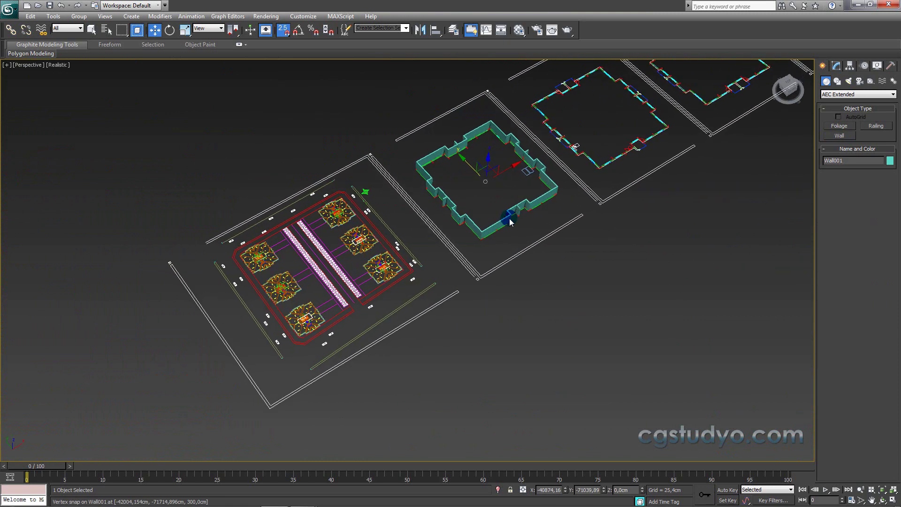
pyautogui.scroll(2, 321, 360)
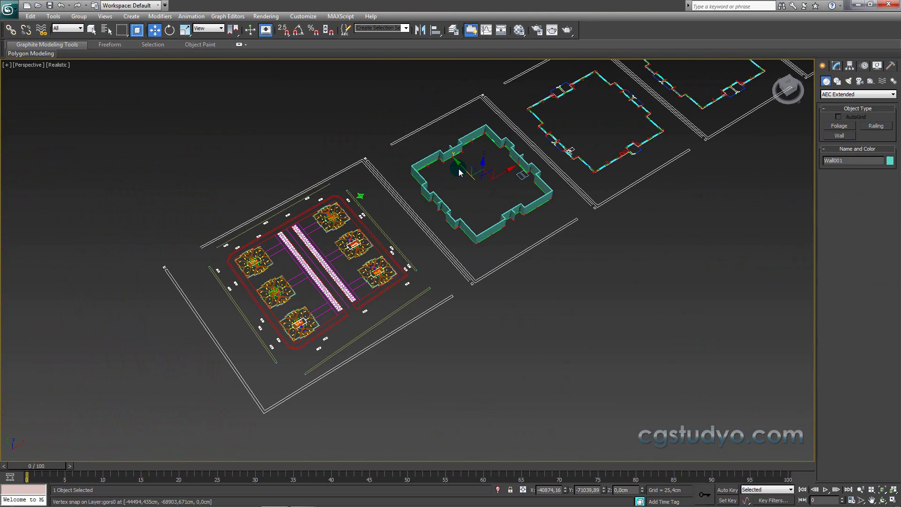
pyautogui.moveTo(468, 228)
pyautogui.keyDown('alt'); pyautogui.mouseDown(button='middle')
pyautogui.moveTo(499, 296)
pyautogui.moveTo(515, 256)
pyautogui.moveTo(473, 302)
pyautogui.moveTo(438, 274)
pyautogui.moveTo(350, 288)
pyautogui.moveTo(356, 301)
pyautogui.moveTo(408, 332)
pyautogui.mouseUp(button='middle'); pyautogui.keyUp('alt')
pyautogui.keyDown('alt'); pyautogui.moveTo(471, 342); pyautogui.dragTo(585, 261, button='middle'); pyautogui.keyUp('alt')
pyautogui.scroll(-5, 543, 302)
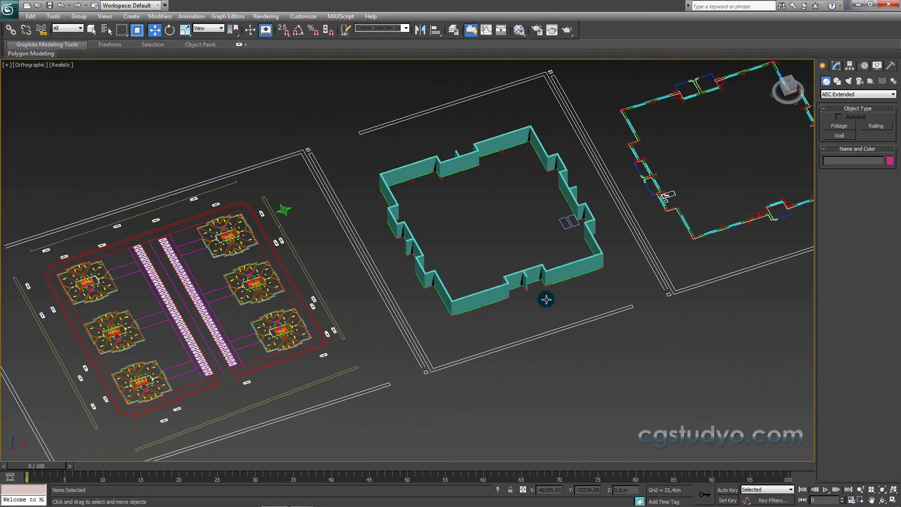
pyautogui.keyDown('alt'); pyautogui.moveTo(542, 301); pyautogui.dragTo(547, 298, button='middle'); pyautogui.keyUp('alt')
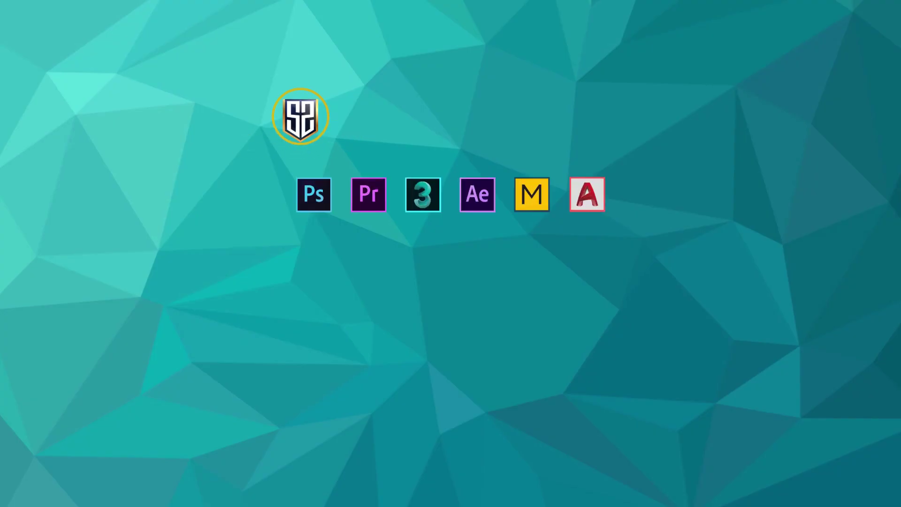